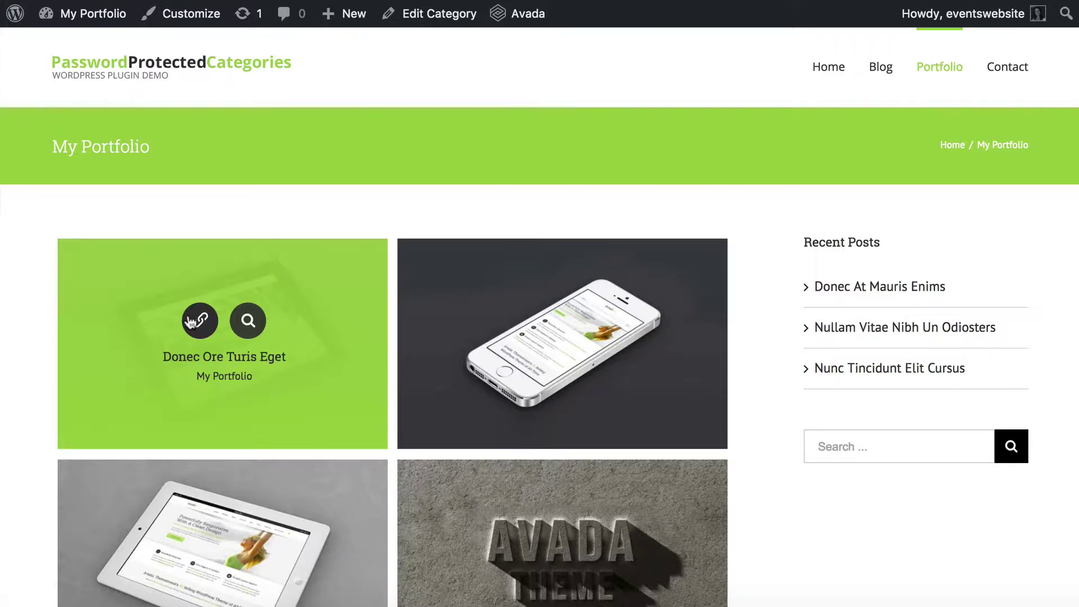
Open the Donec Ore Turis Eget project page on the live site and scroll through its description.
left_click(192, 320)
scroll(325, 386, "down", 10)
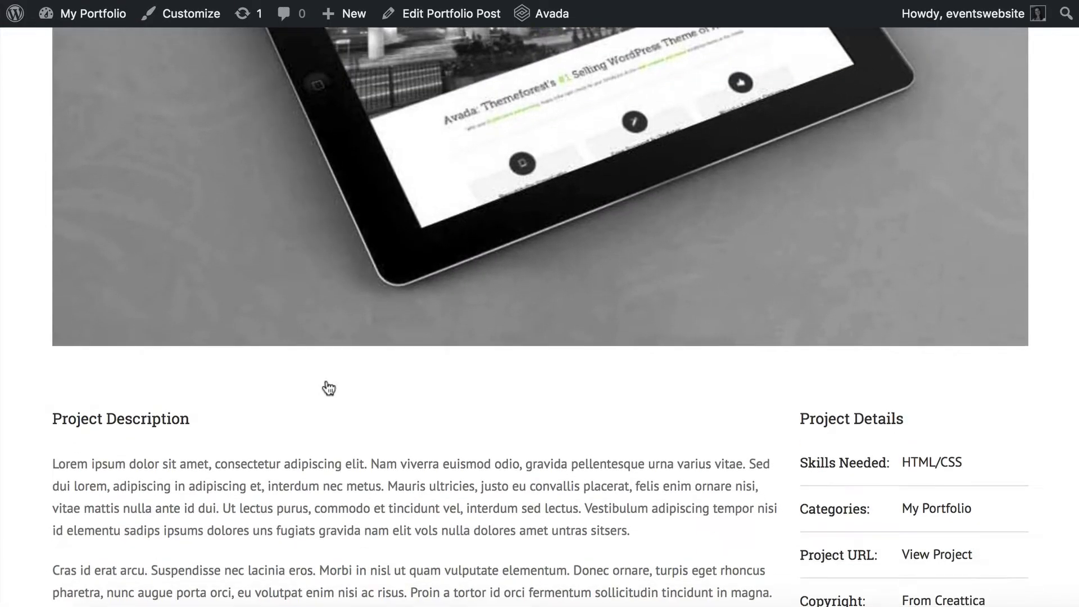
scroll(329, 388, "down", 4)
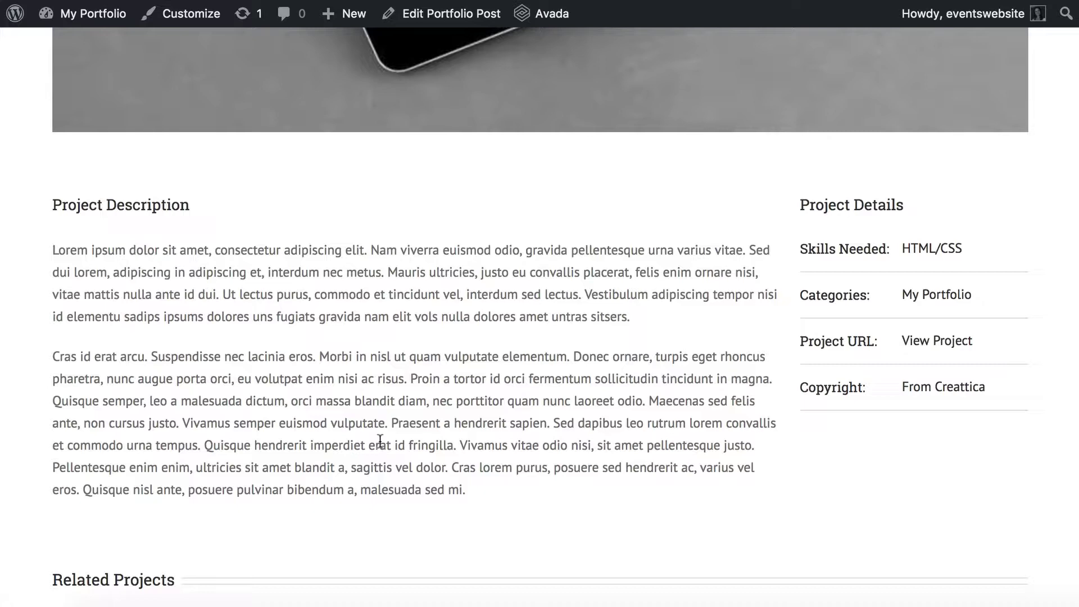
scroll(380, 441, "down", 2)
scroll(378, 440, "up", 10)
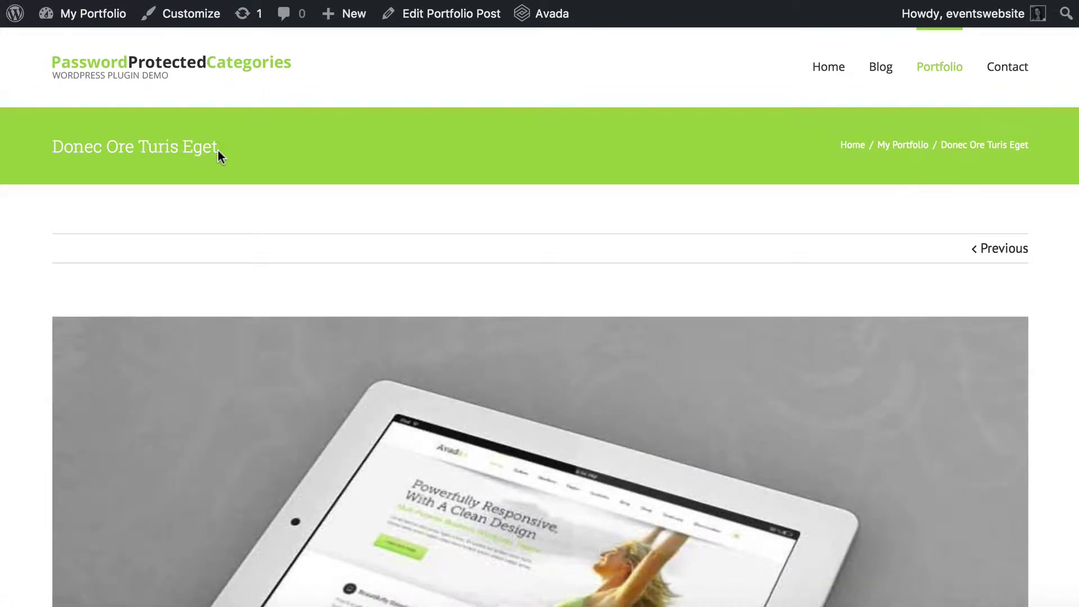
mouse_move(93, 21)
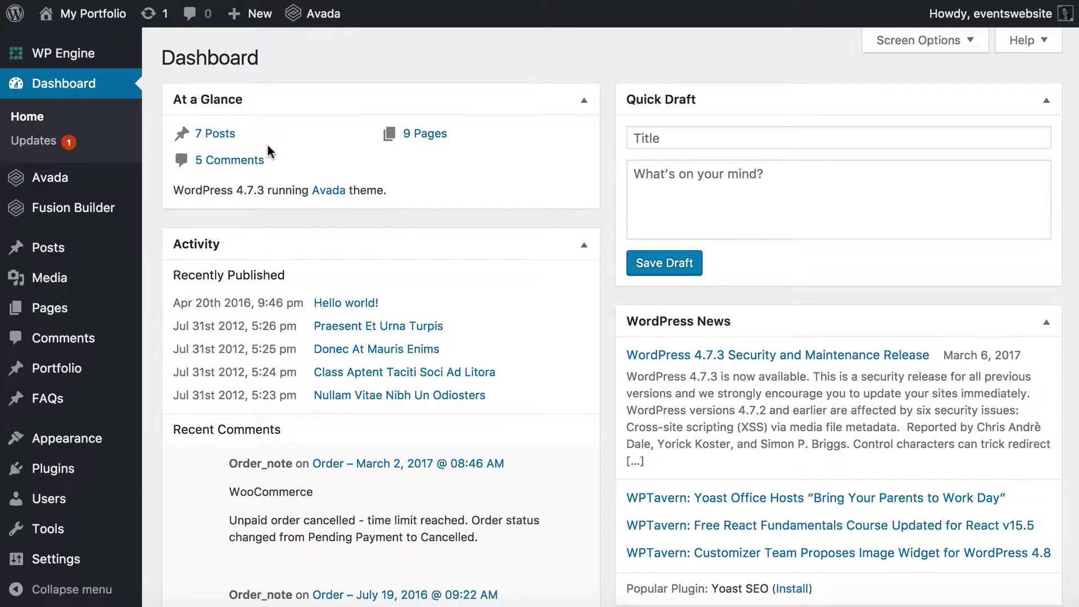
Open the Installed Plugins list from the admin sidebar.
scroll(154, 362, "down", 3)
mouse_move(52, 475)
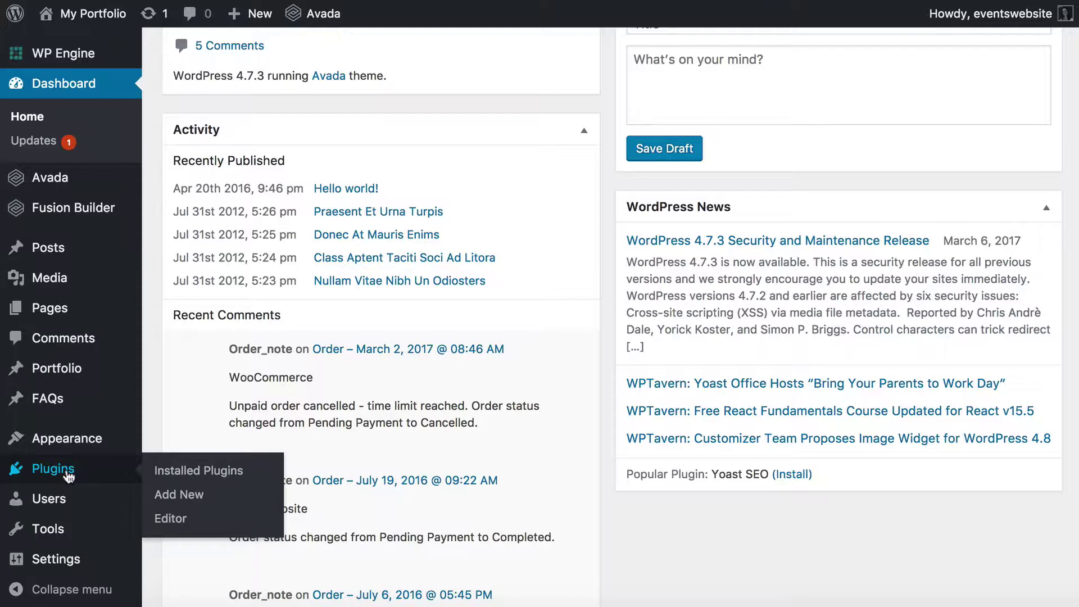
left_click(53, 469)
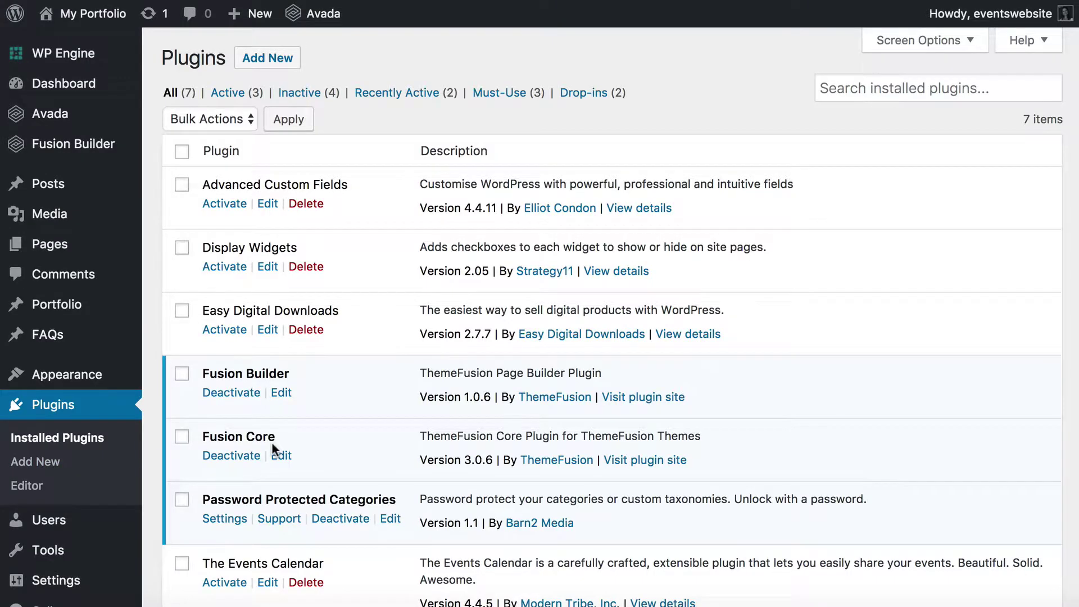
scroll(272, 443, "down", 5)
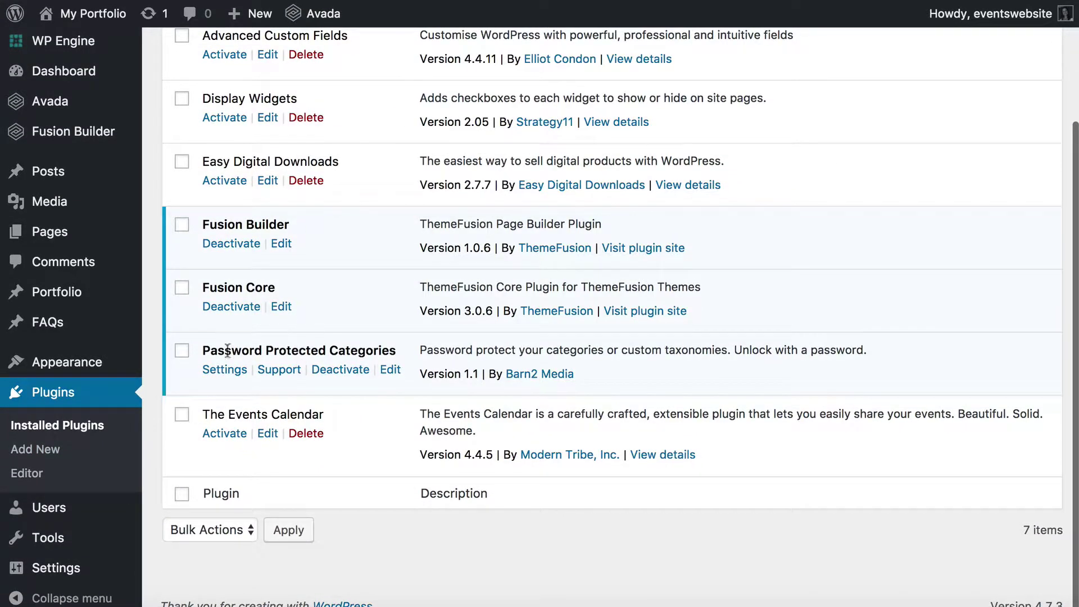
Highlight the active Password Protected Categories 1.1 entry among the seven plugins.
mouse_move(202, 352)
left_mouse_down()
mouse_move(398, 358)
mouse_move(204, 355)
left_mouse_up()
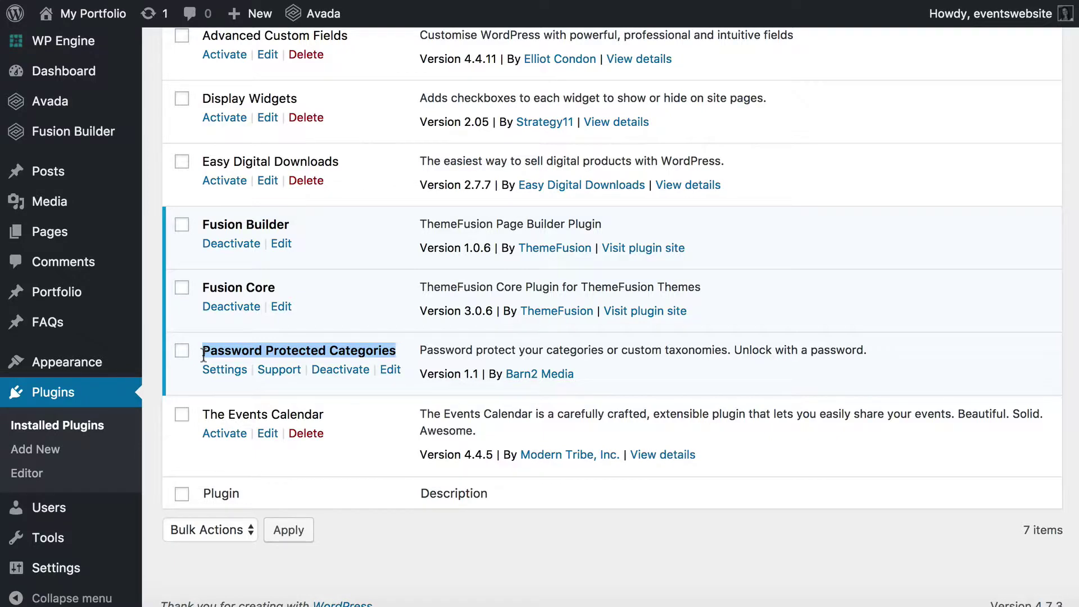
scroll(203, 355, "up", 3)
mouse_move(84, 306)
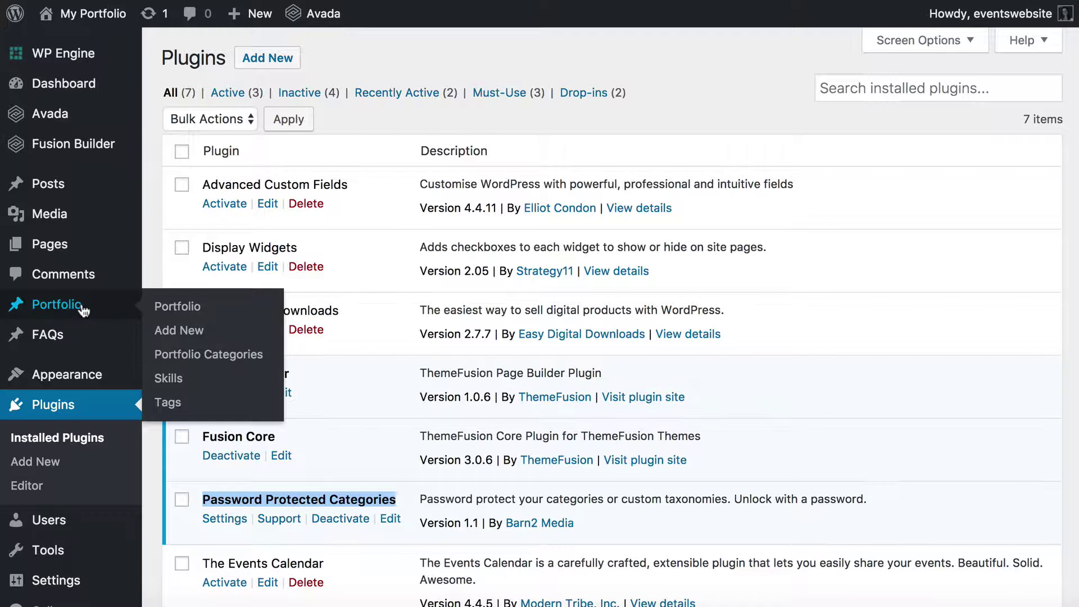
mouse_move(46, 190)
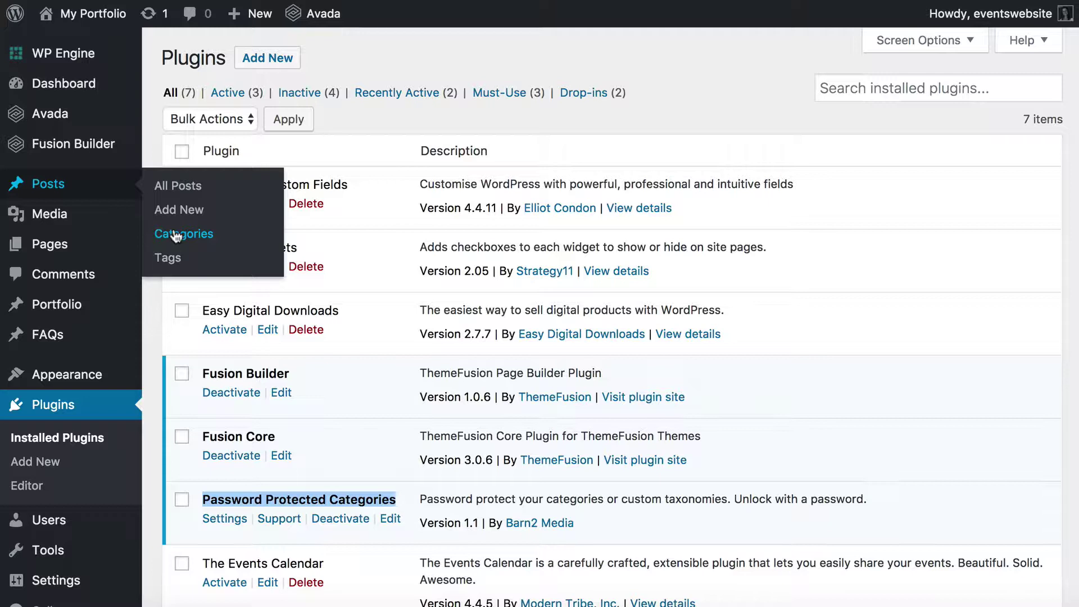
left_click_drag(202, 500, 386, 509)
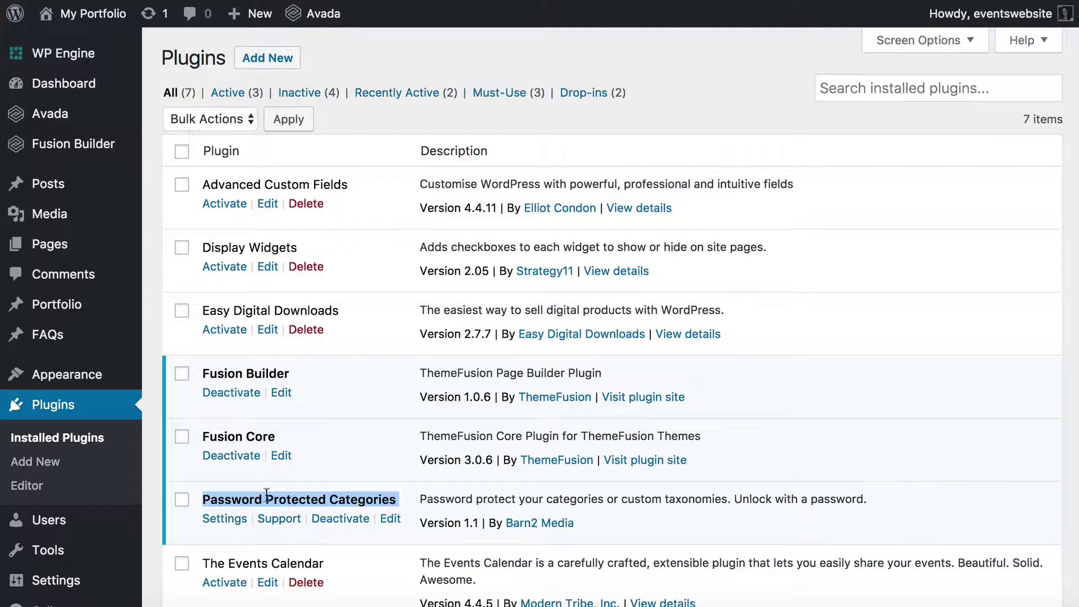
left_click(335, 499)
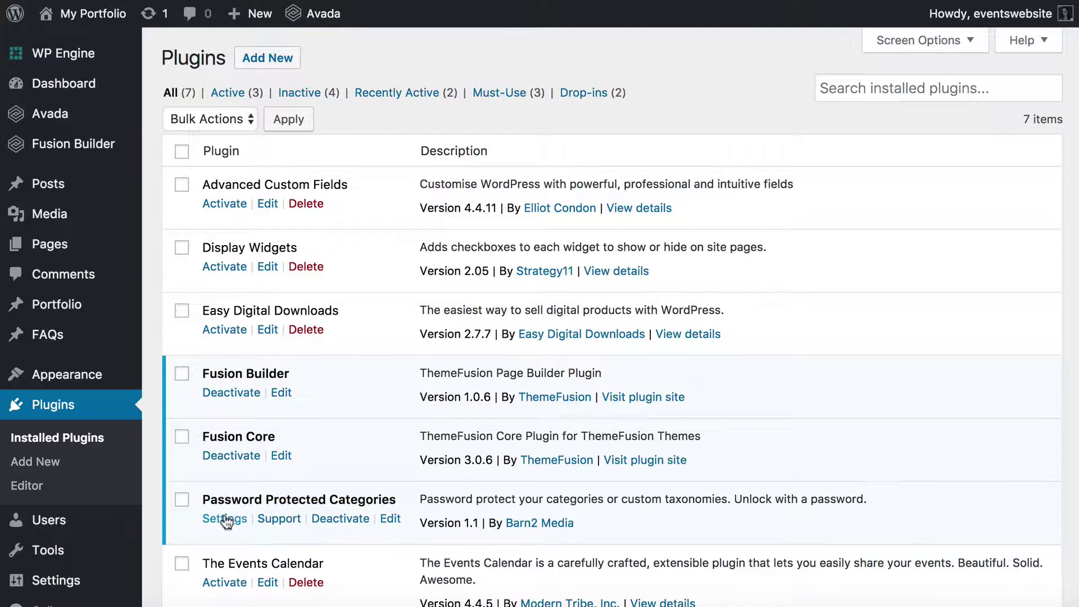
scroll(227, 498, "down", 1)
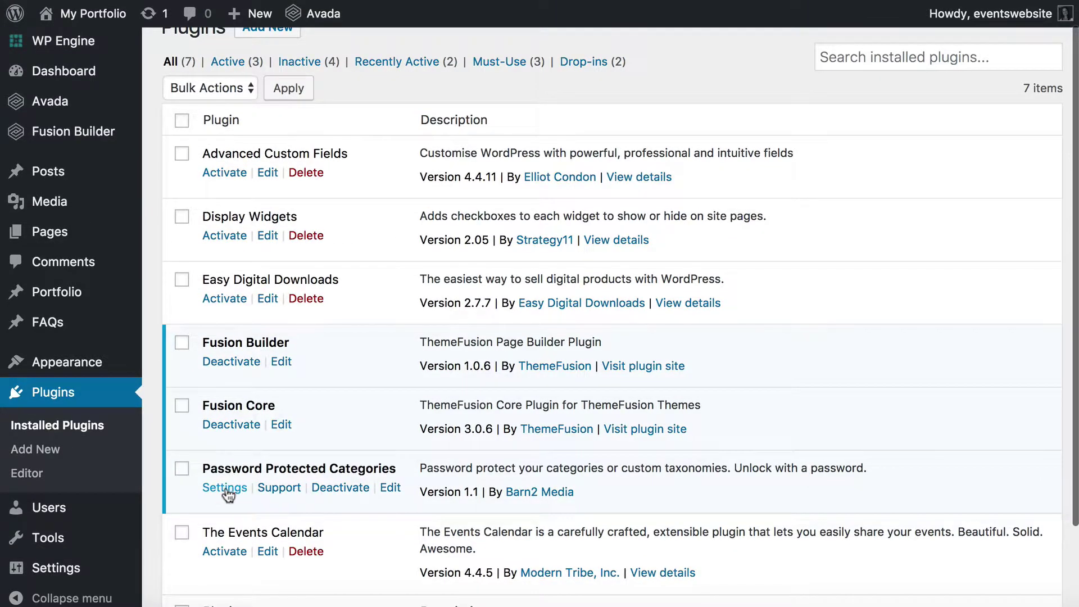
mouse_move(63, 572)
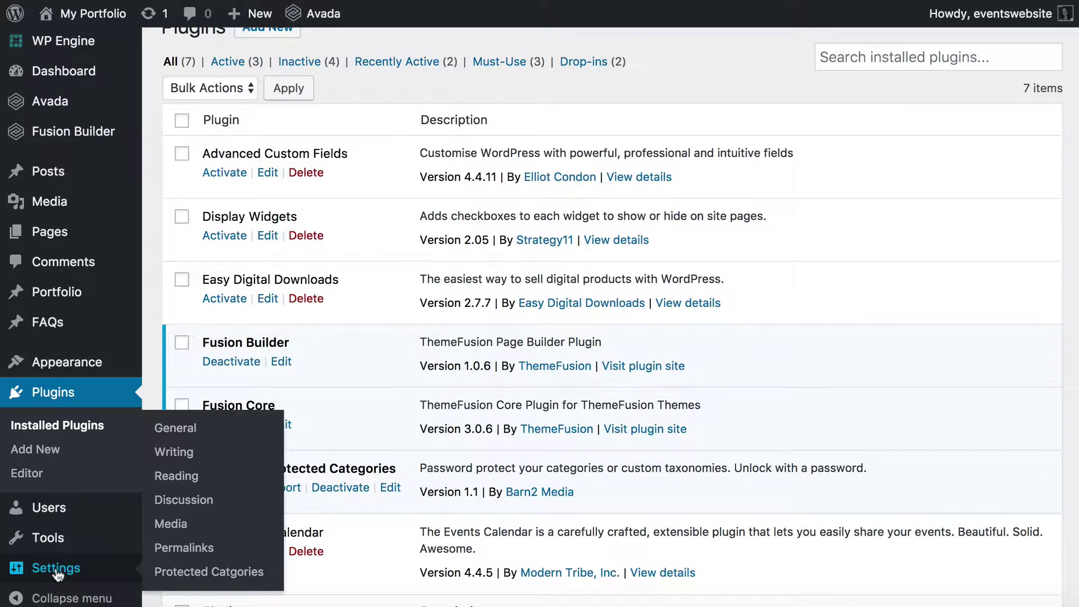
Open the Protected Categories settings and focus the Password Expiry days value.
left_click(185, 572)
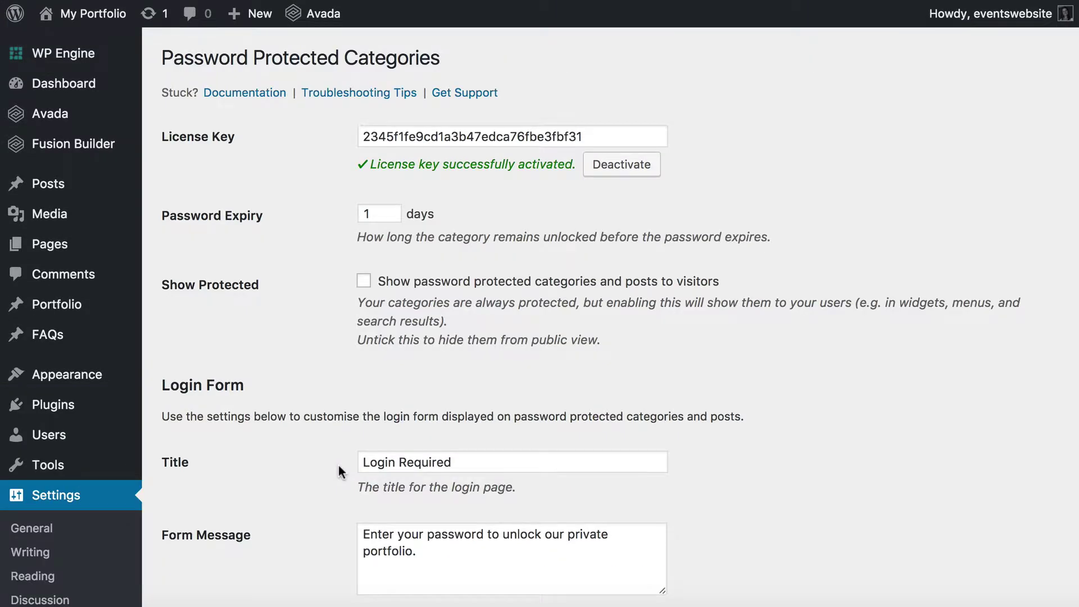
scroll(447, 275, "down", 4)
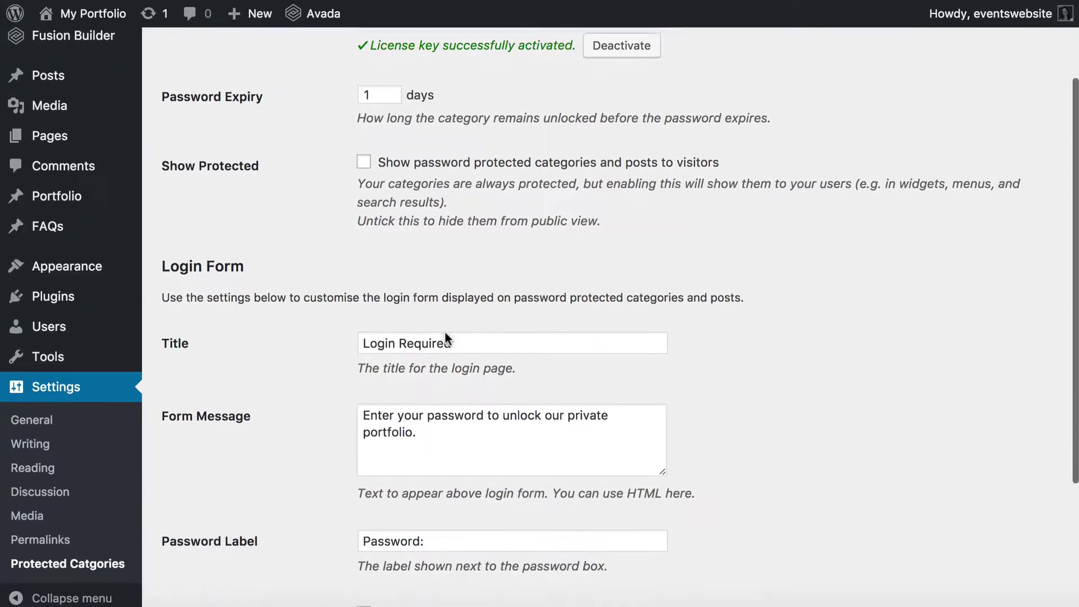
scroll(445, 333, "up", 1)
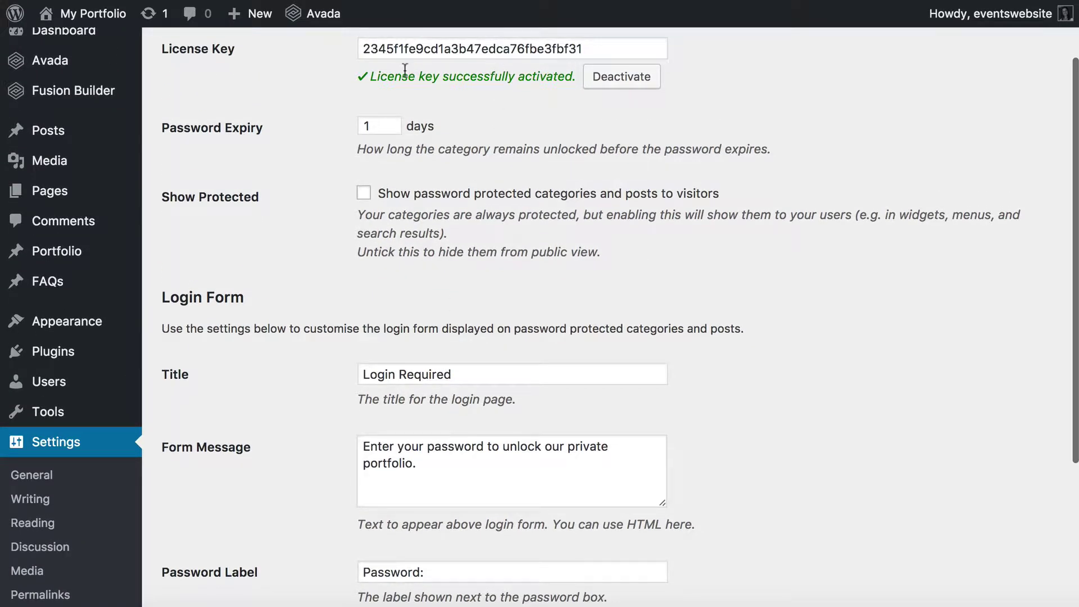
scroll(404, 68, "down", 2)
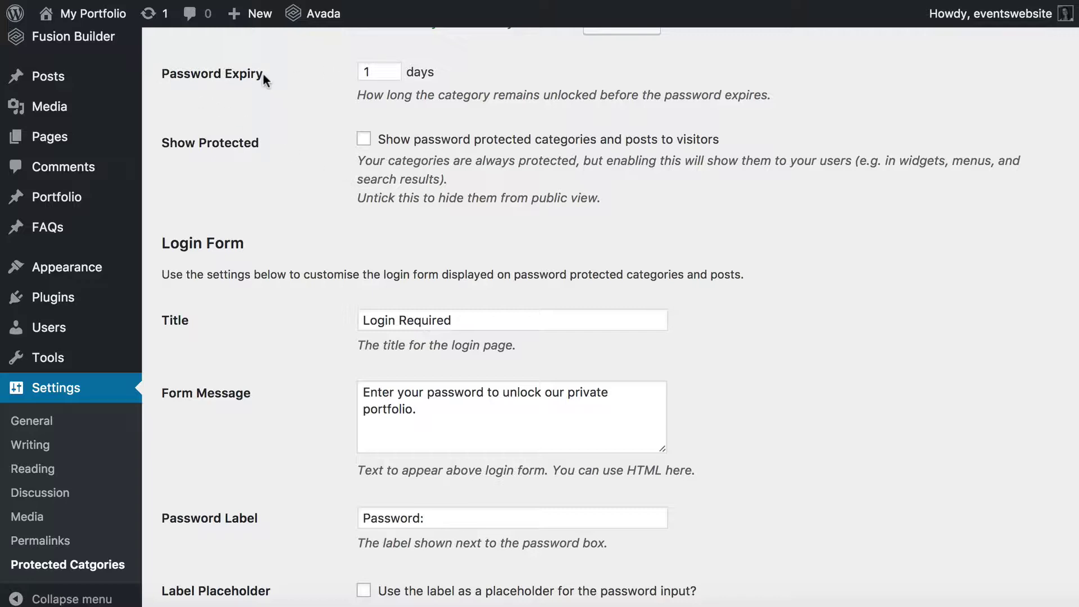
left_click(378, 68)
Try Show Protected on and off, leave it unticked, and review the Login Form settings.
left_click(363, 140)
left_click(364, 141)
left_click(364, 141)
left_click(363, 140)
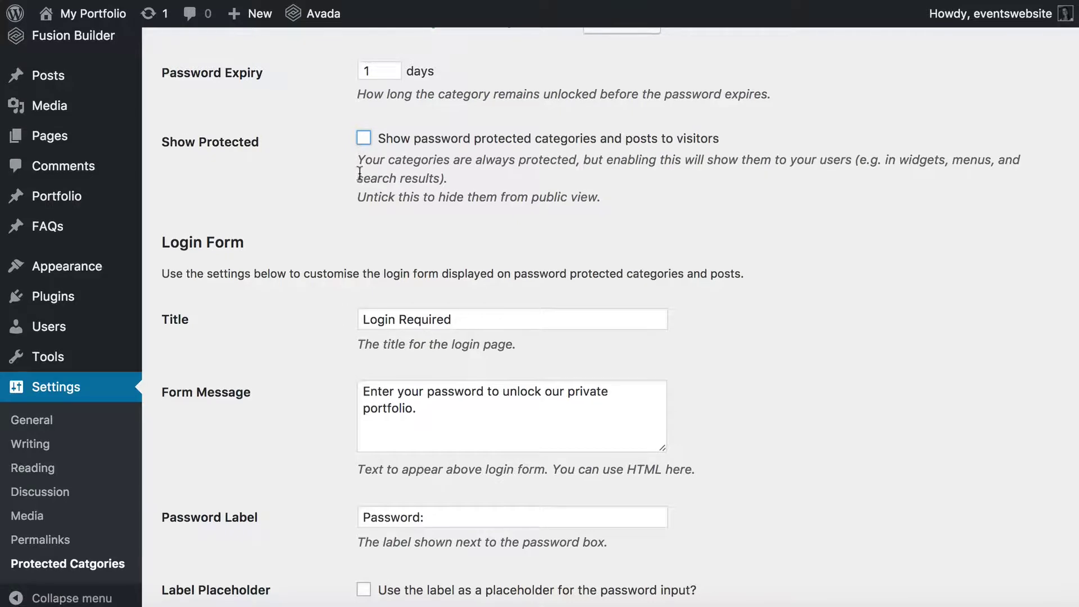
scroll(360, 176, "down", 3)
scroll(359, 174, "down", 1)
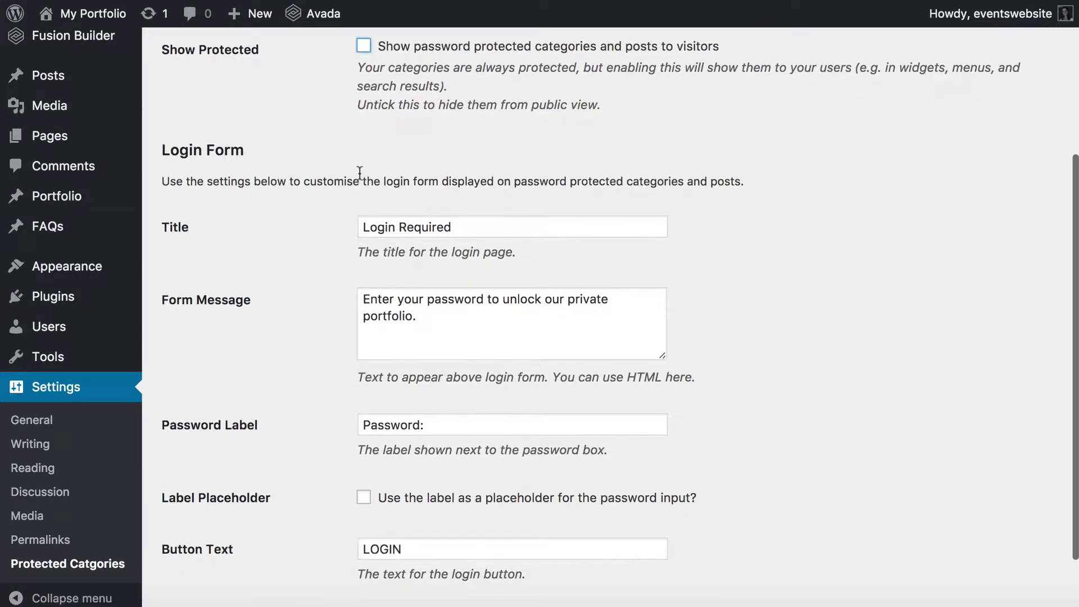
scroll(360, 173, "down", 2)
scroll(360, 172, "down", 2)
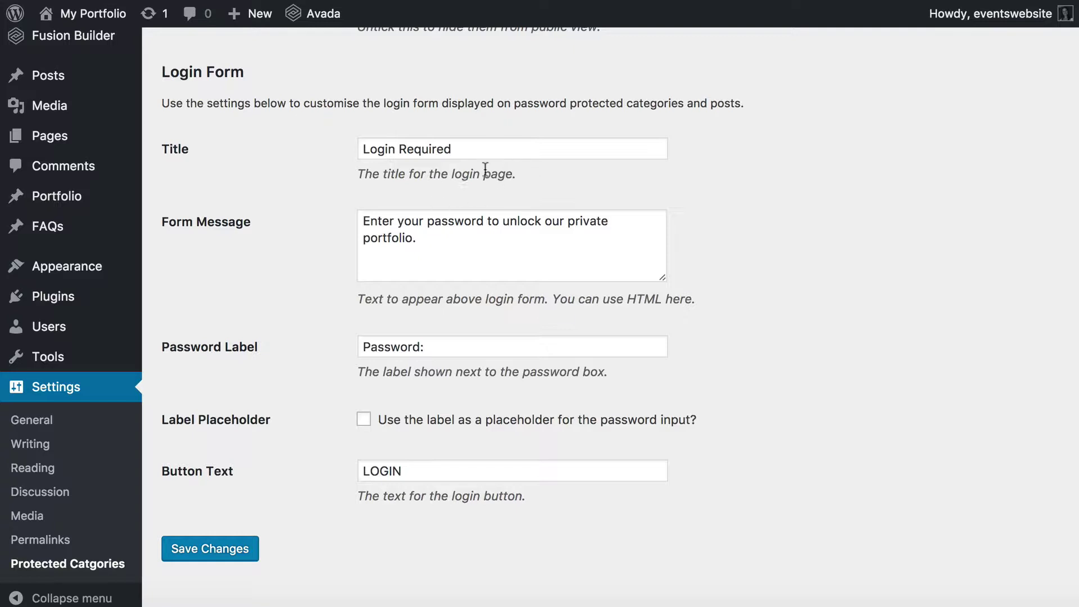
left_click(470, 152)
left_click_drag(470, 151, 356, 150)
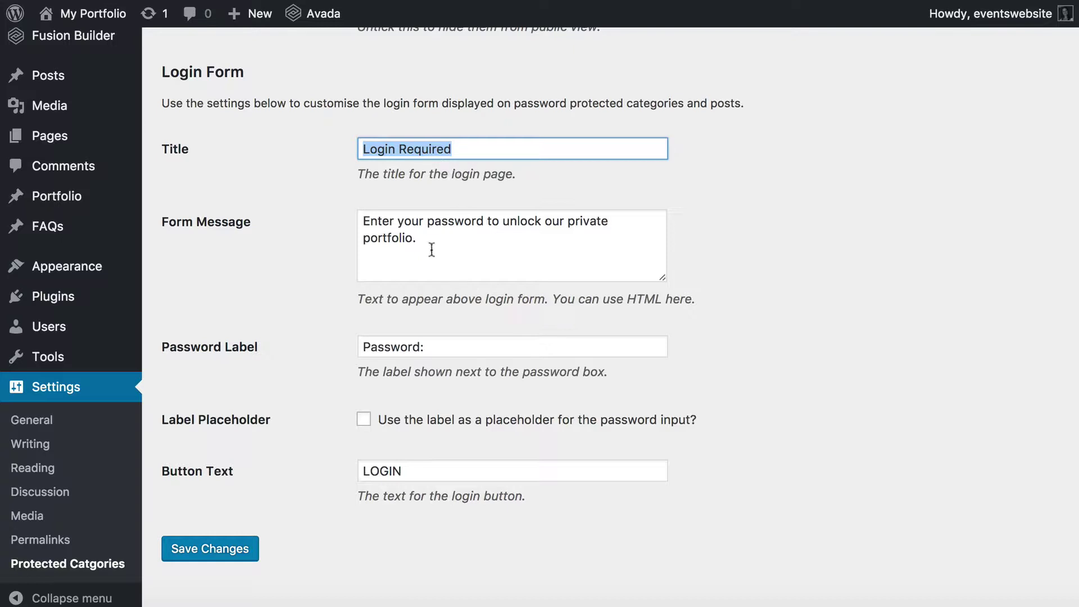
left_click_drag(433, 242, 357, 221)
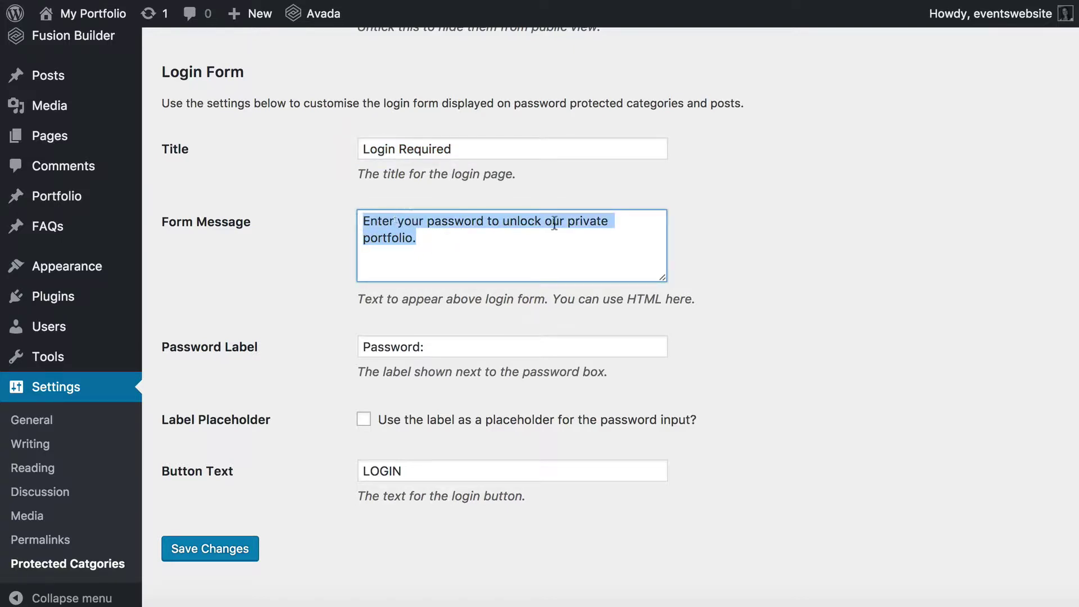
left_click(437, 242)
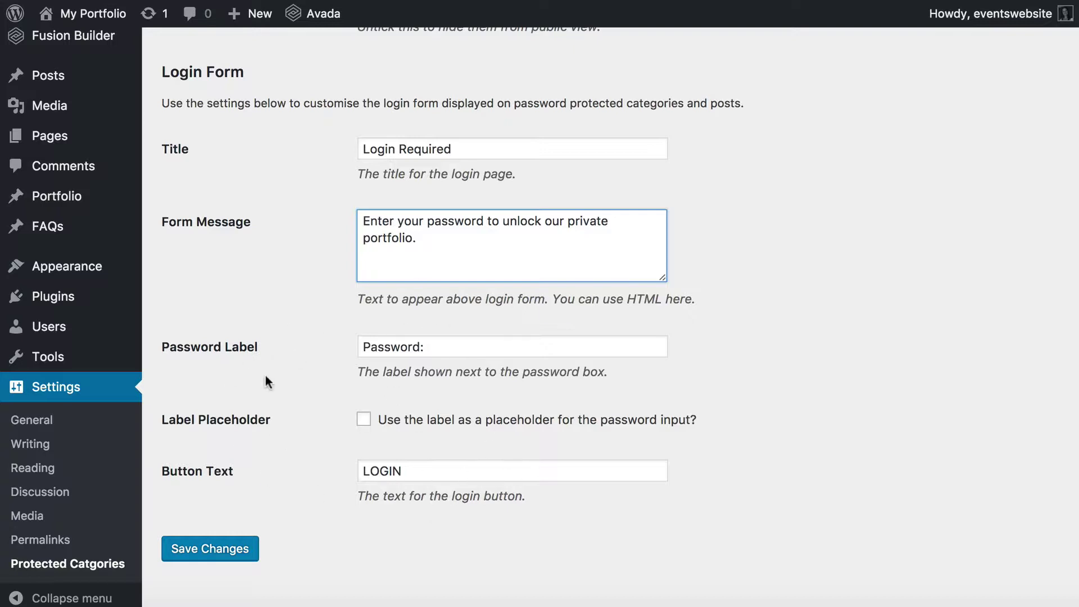
left_click(183, 553)
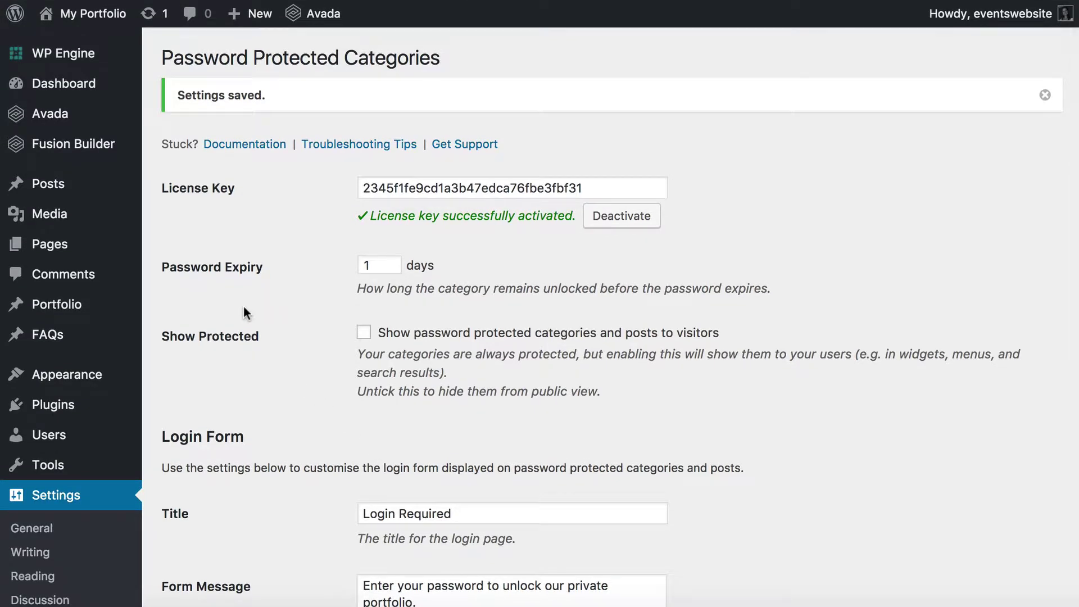
scroll(244, 305, "down", 2)
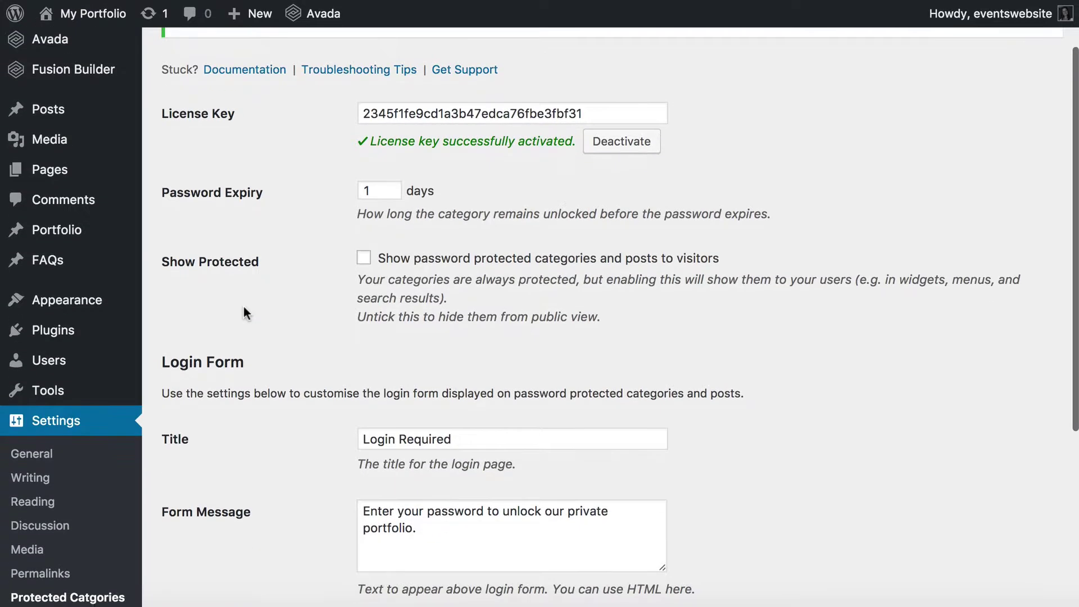
scroll(244, 305, "up", 2)
mouse_move(51, 307)
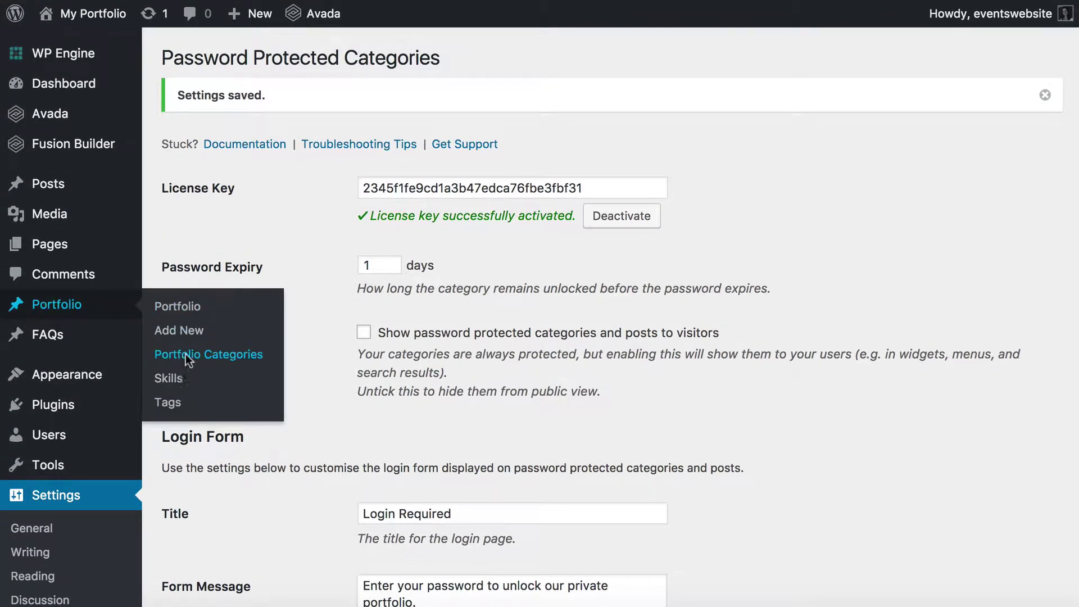
On Portfolio Categories, enter name 'Protected Portfolio Category' with slug 'protect-portfolio'.
left_click(217, 355)
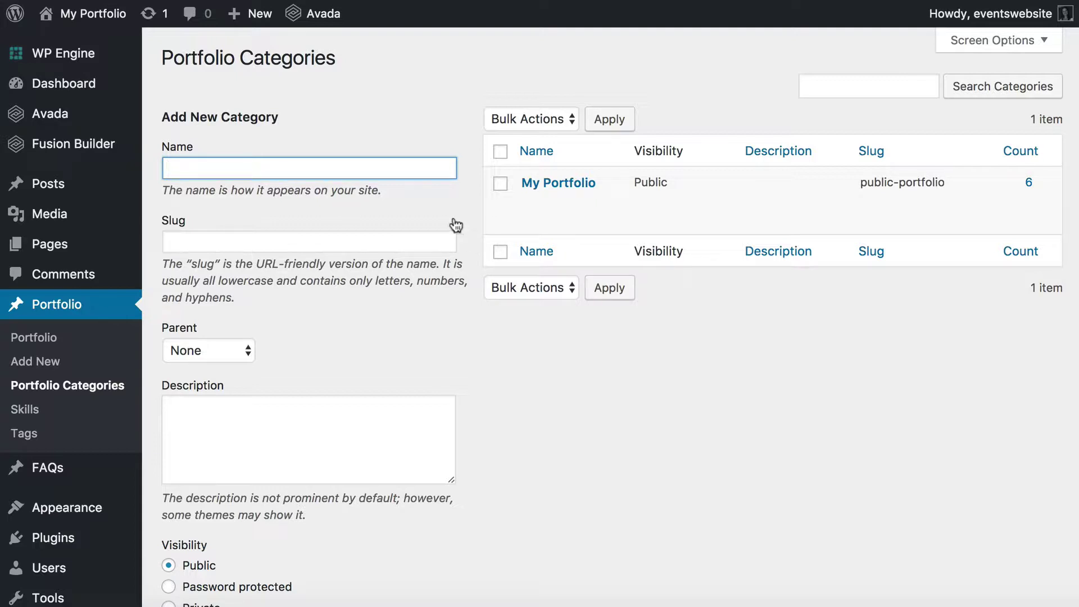
double_click(300, 60)
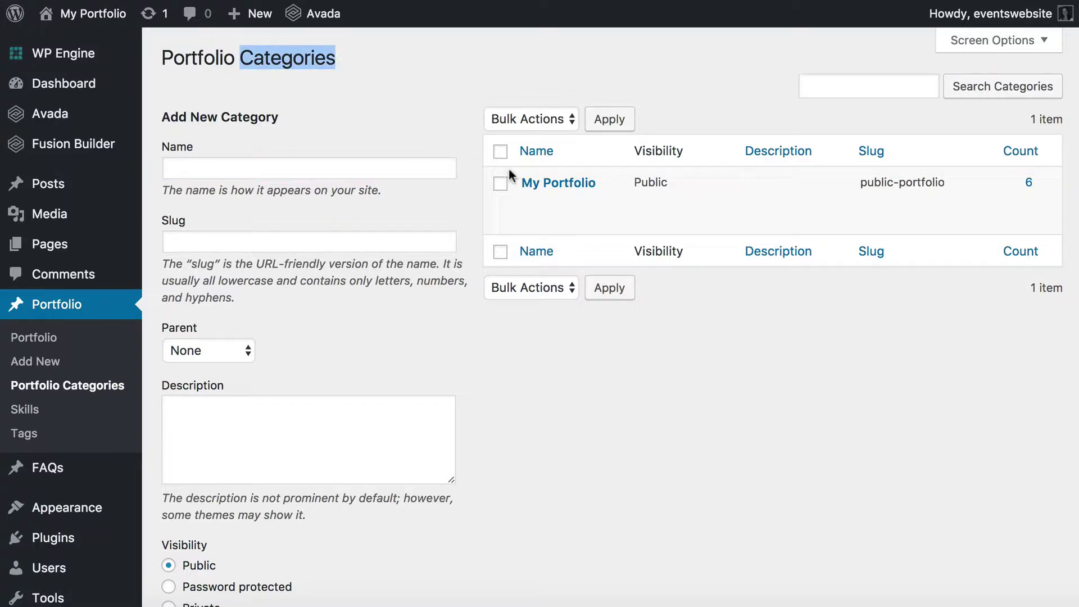
mouse_move(559, 216)
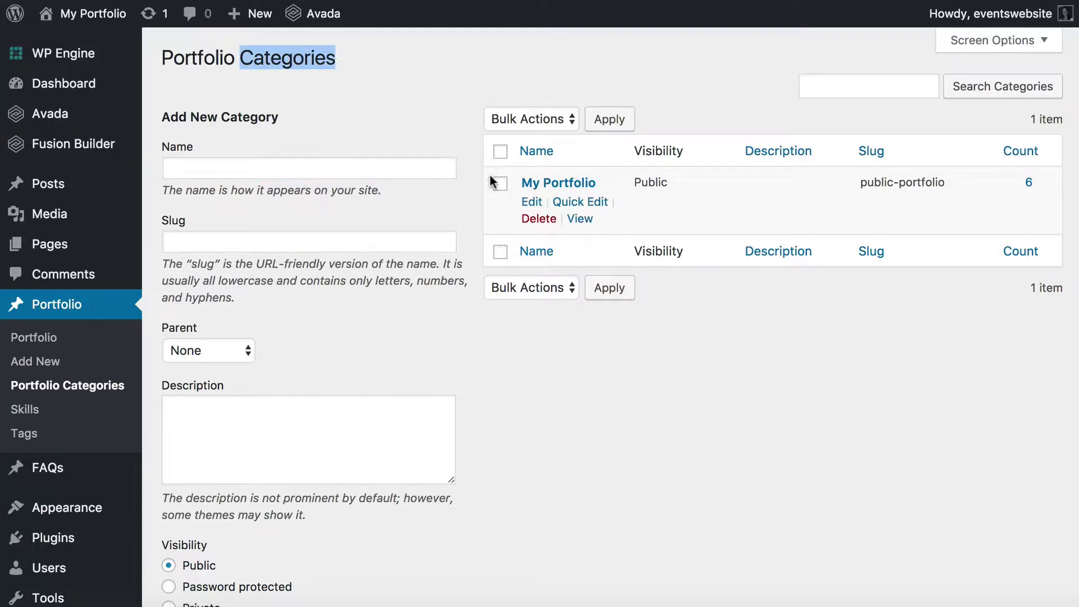
left_click(316, 166)
mouse_move(539, 180)
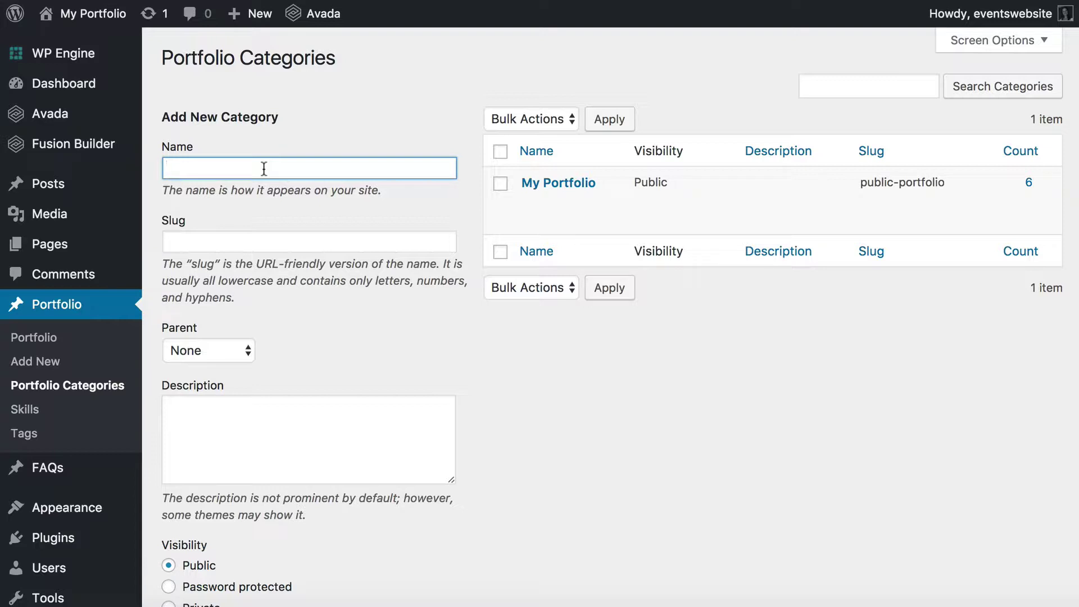
type("Protected Portofolio Category")
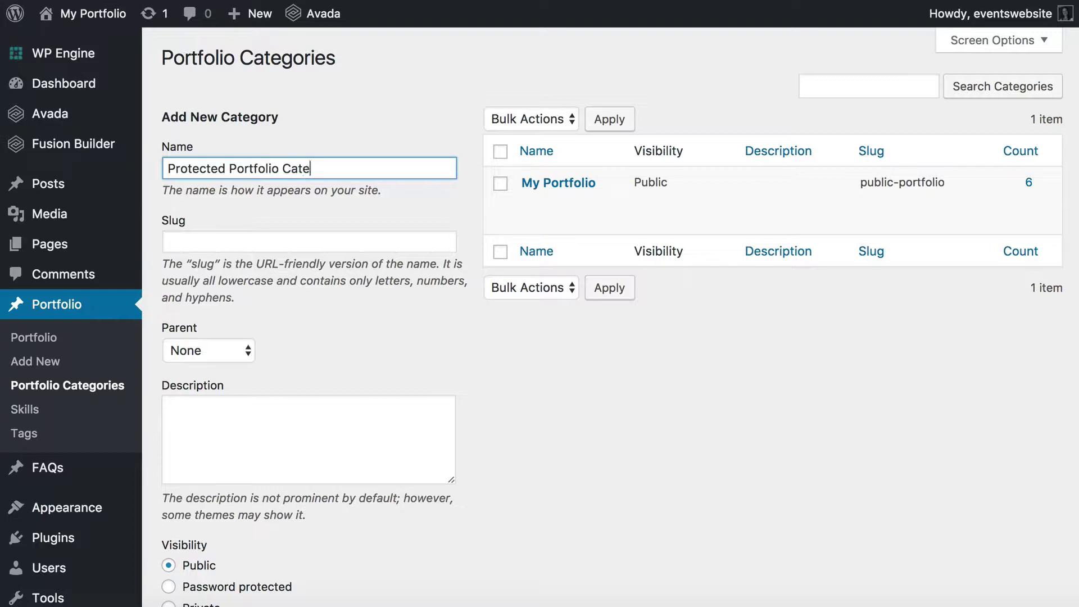
key("Tab")
type("protect")
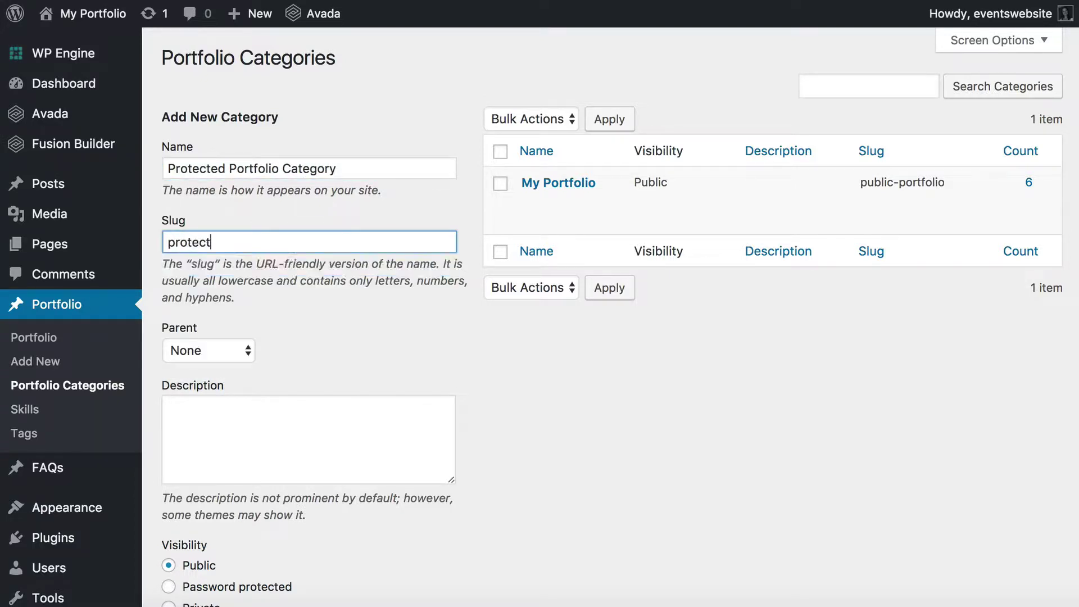
type("-portfolio")
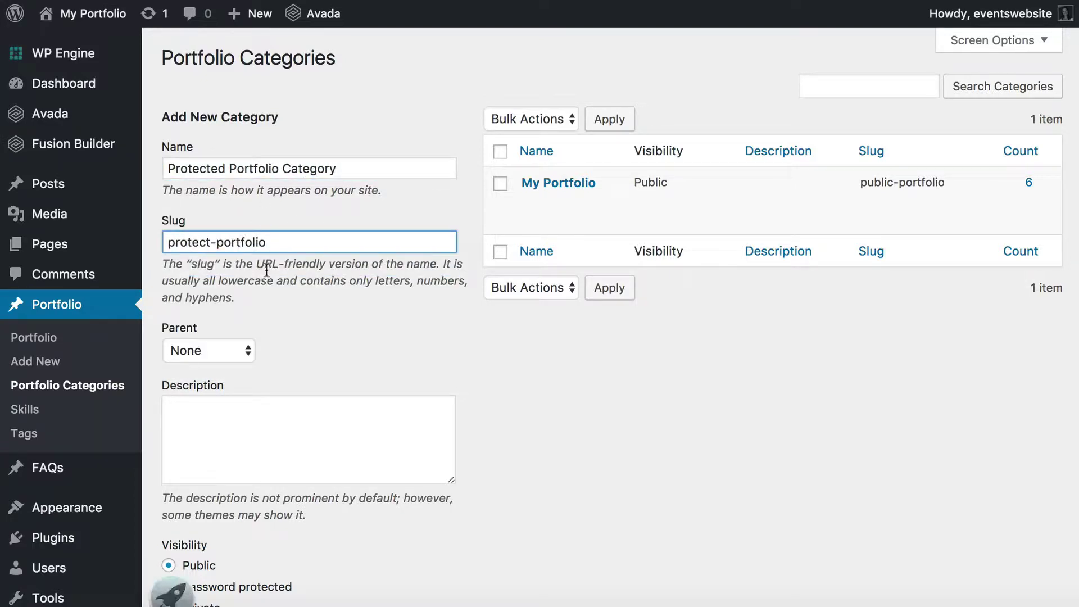
Set the category's visibility to Password protected and enter its password.
scroll(338, 328, "down", 3)
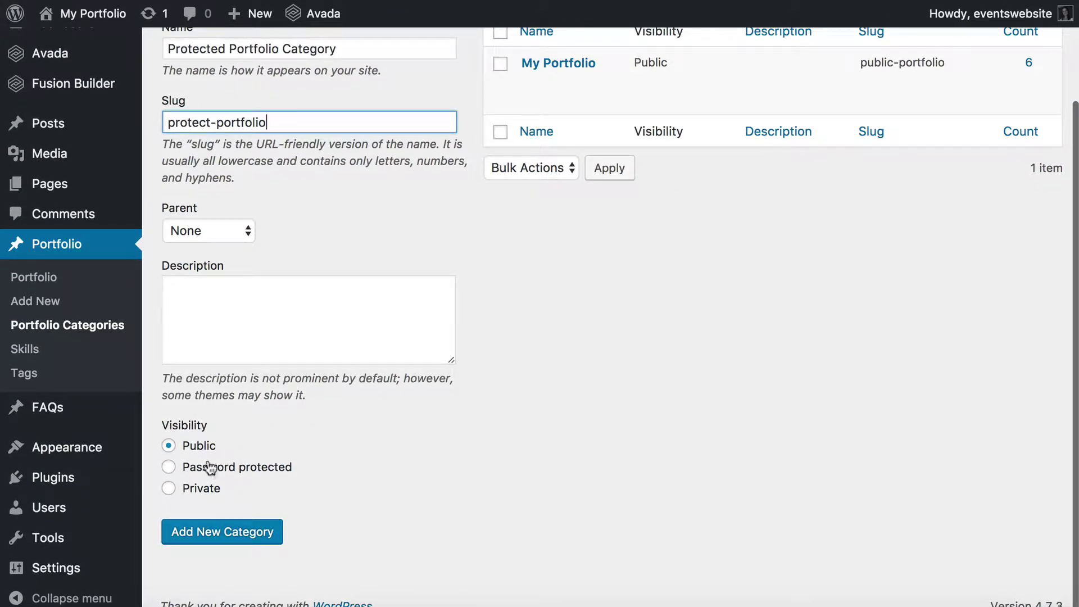
left_click(165, 474)
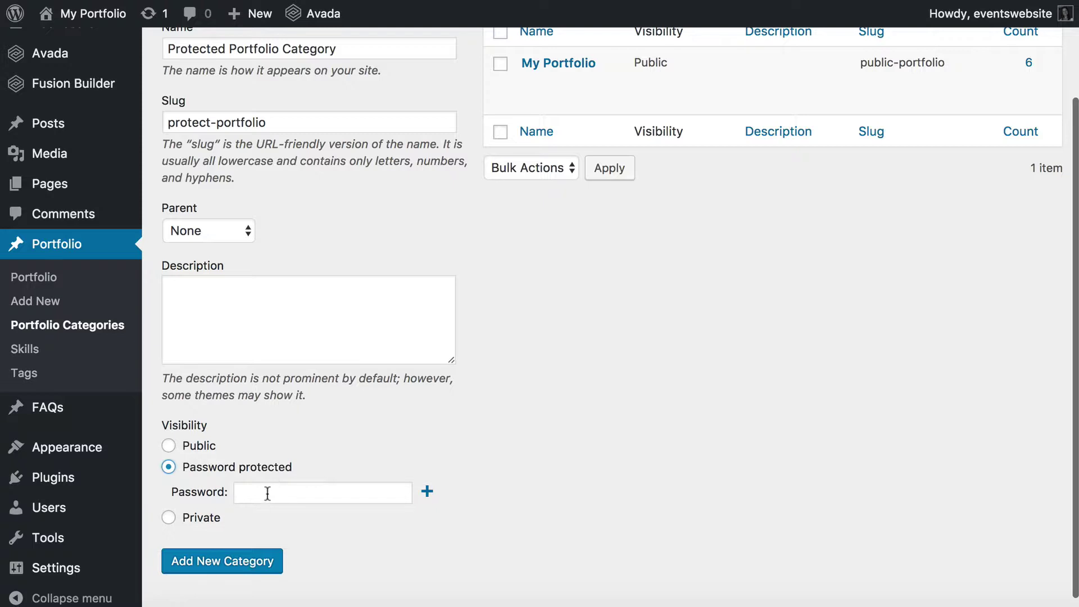
left_click(267, 493)
type("passwr")
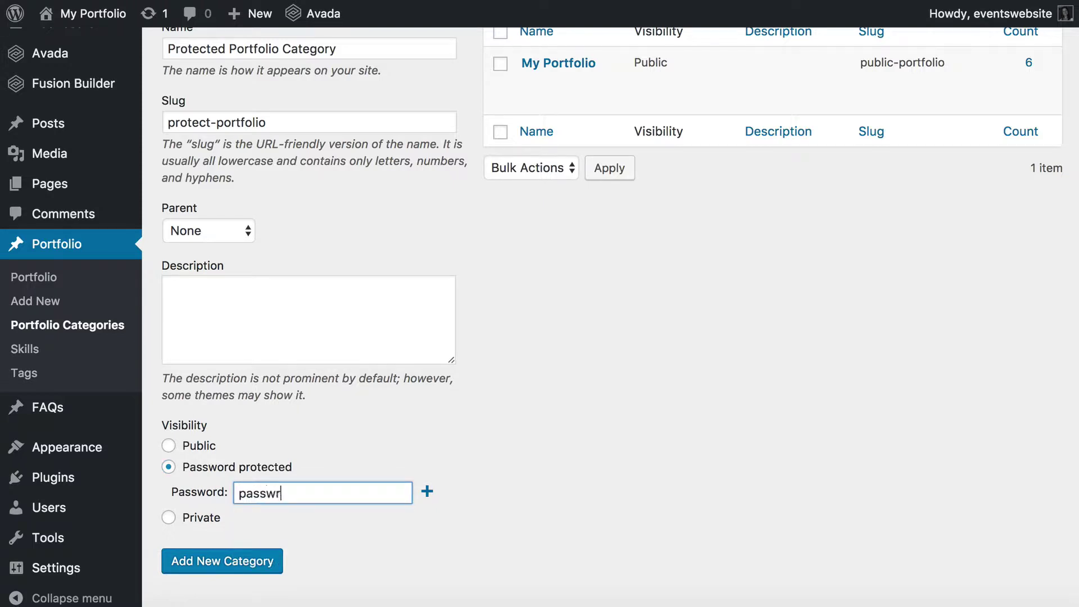
key("BackSpace")
type("ord987")
Add a second password, remove it again, and create the category.
scroll(395, 554, "down", 1)
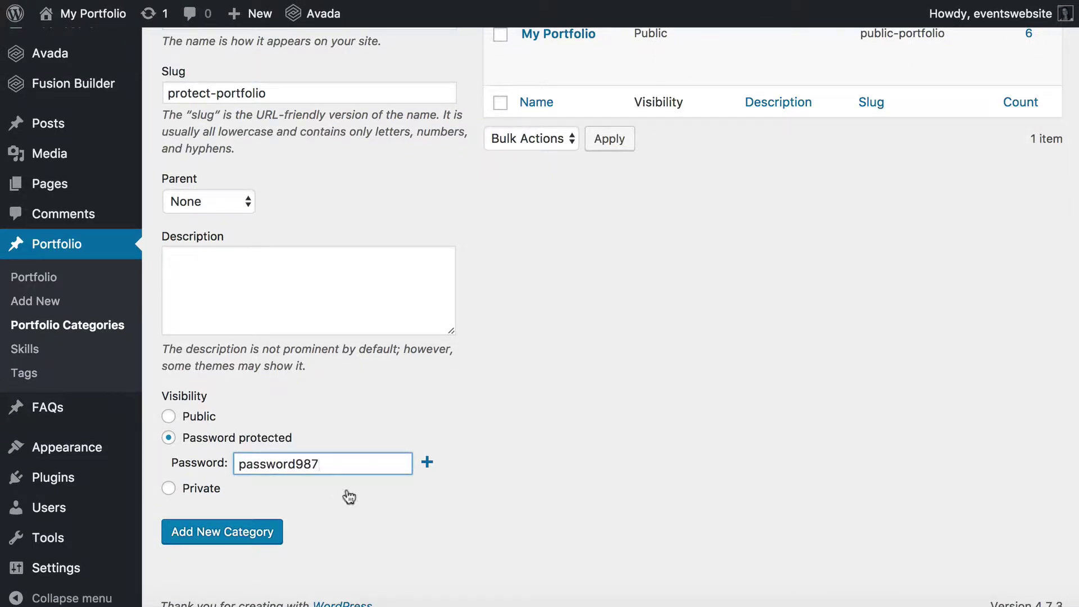
left_click(427, 472)
left_click(283, 491)
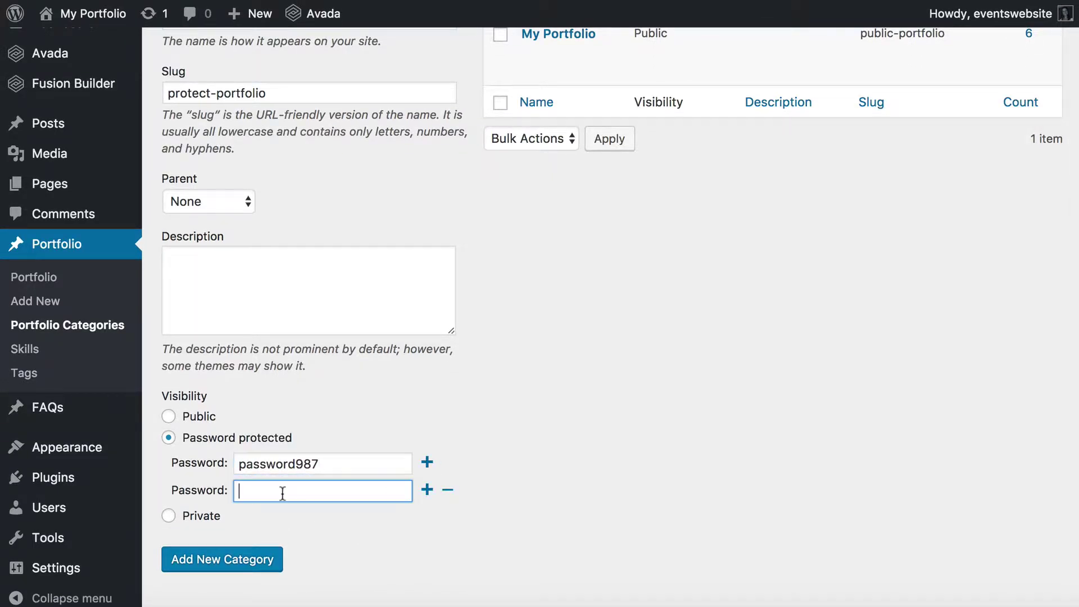
type("letmein123")
left_click(447, 492)
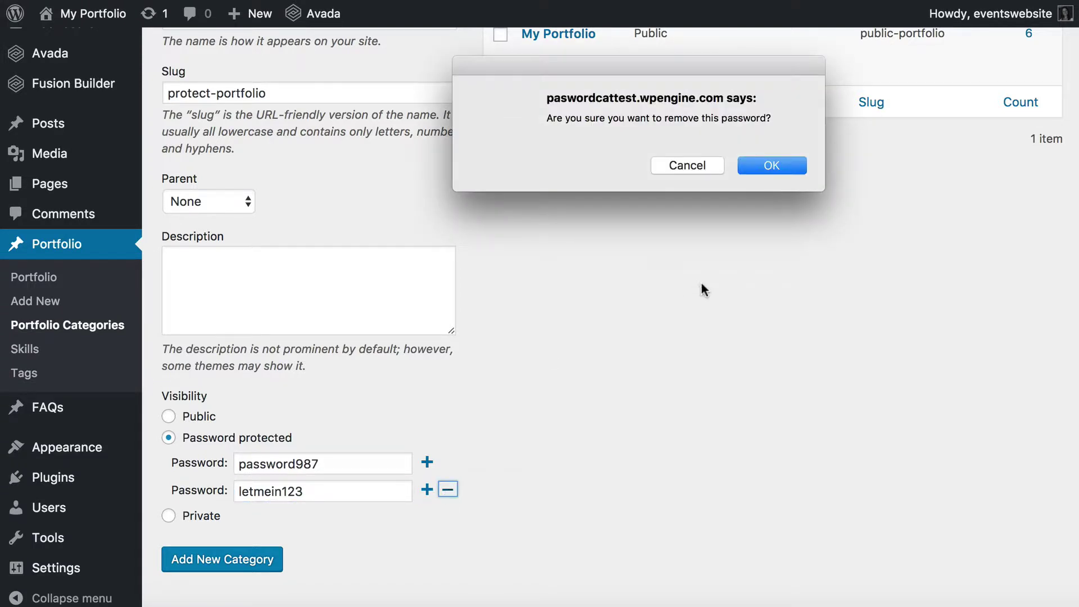
left_click(779, 167)
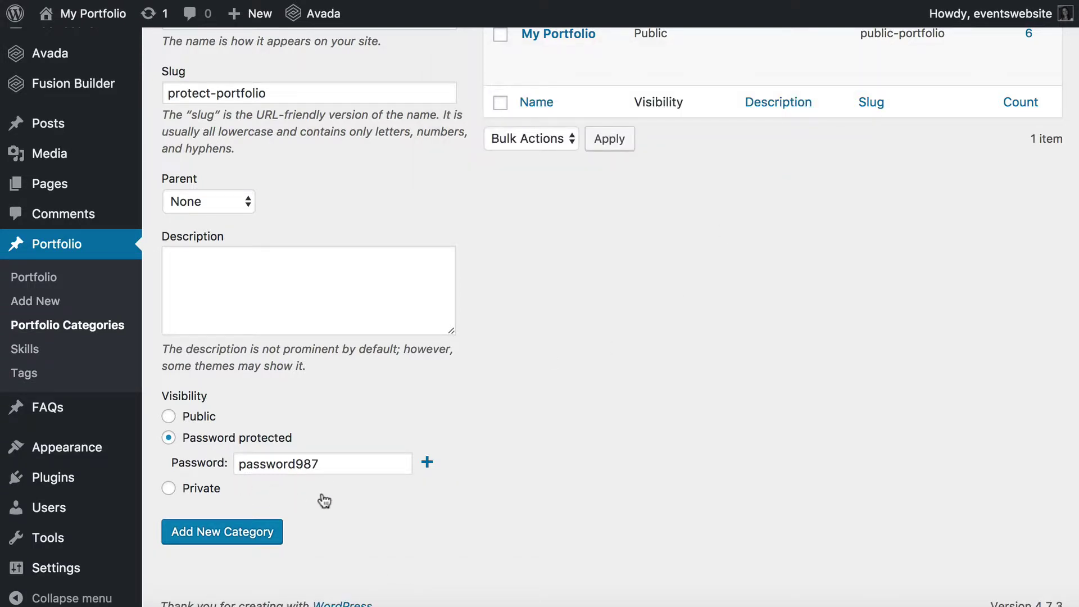
left_click(214, 539)
scroll(305, 412, "up", 4)
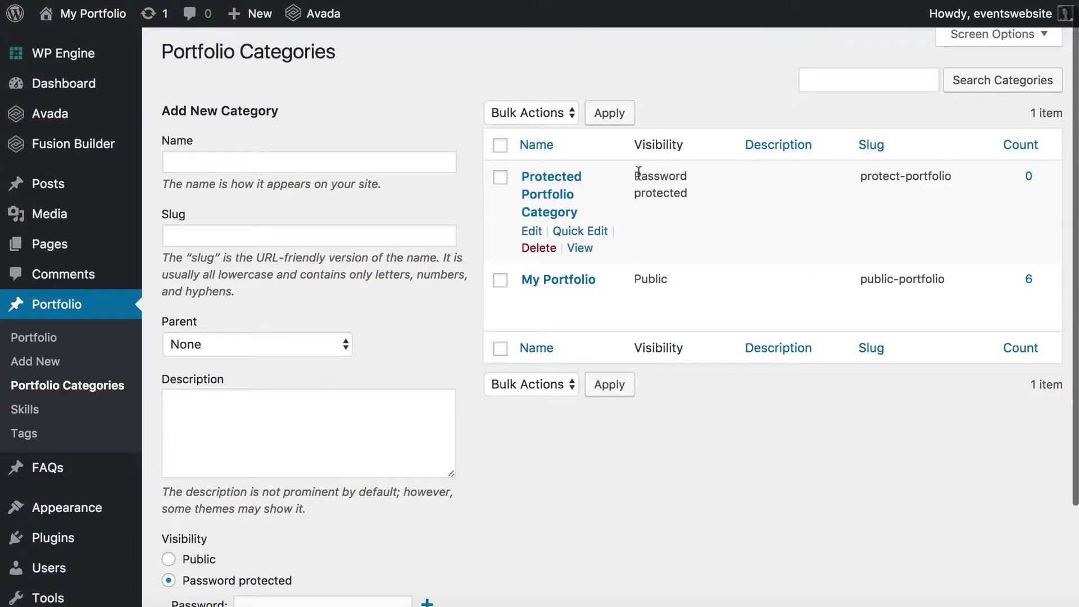
left_click_drag(634, 172, 694, 191)
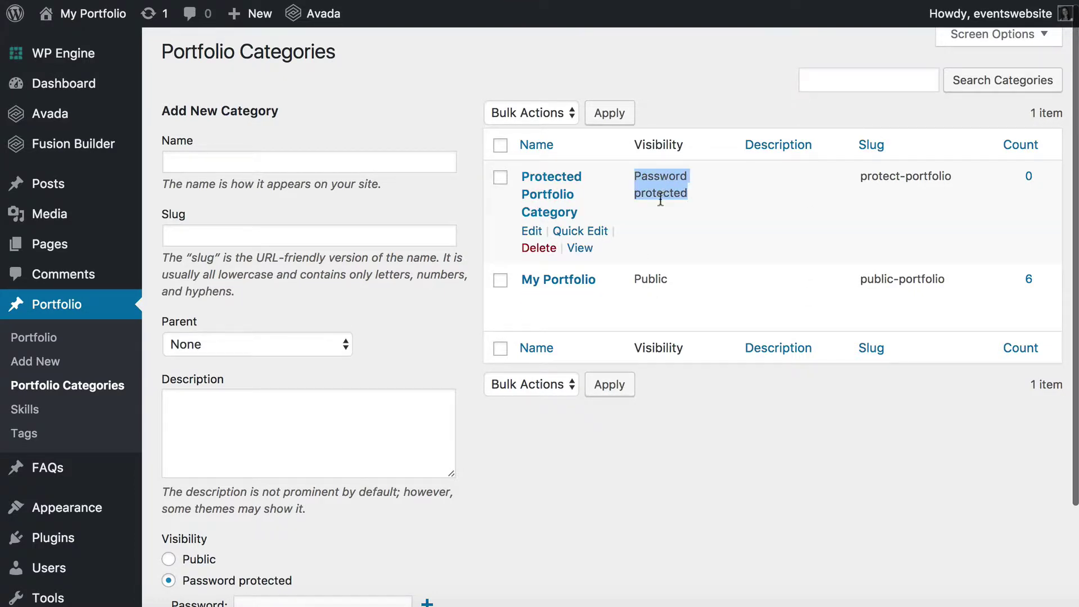
left_click(662, 180)
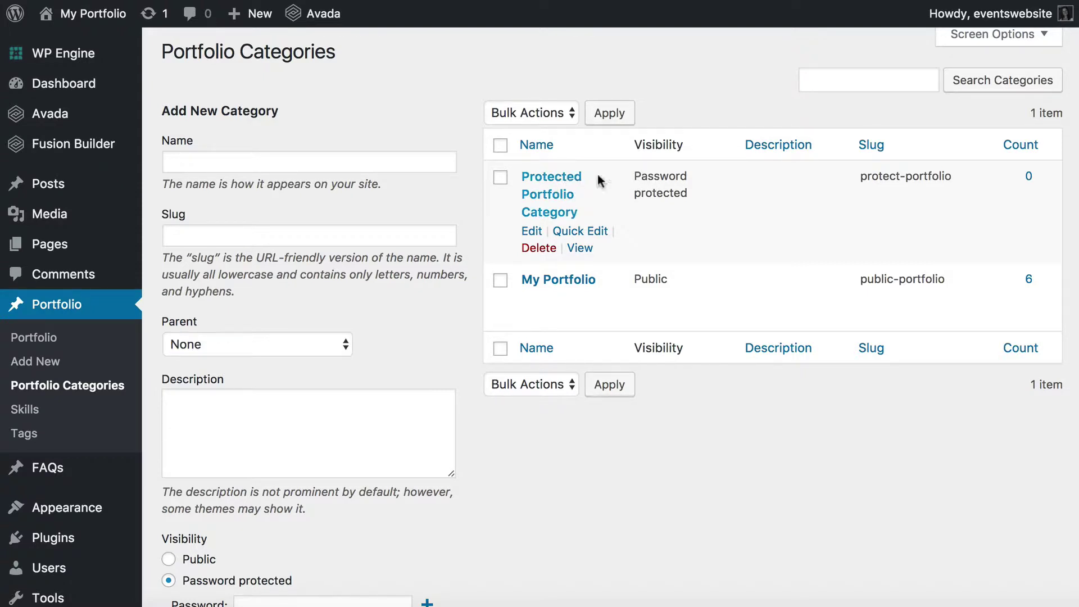
left_click_drag(642, 175, 684, 189)
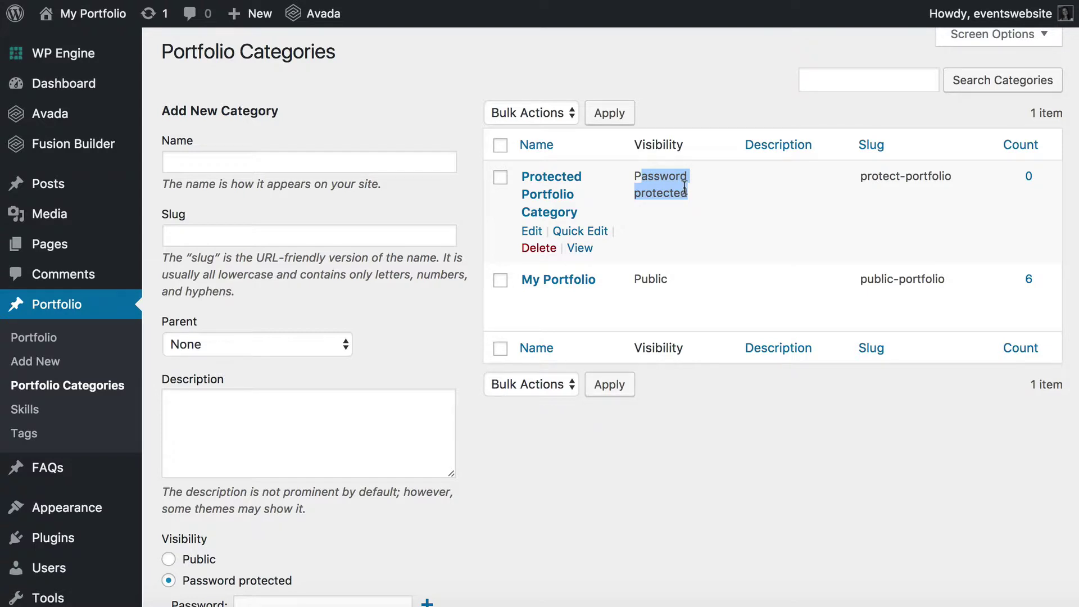
left_click(687, 193)
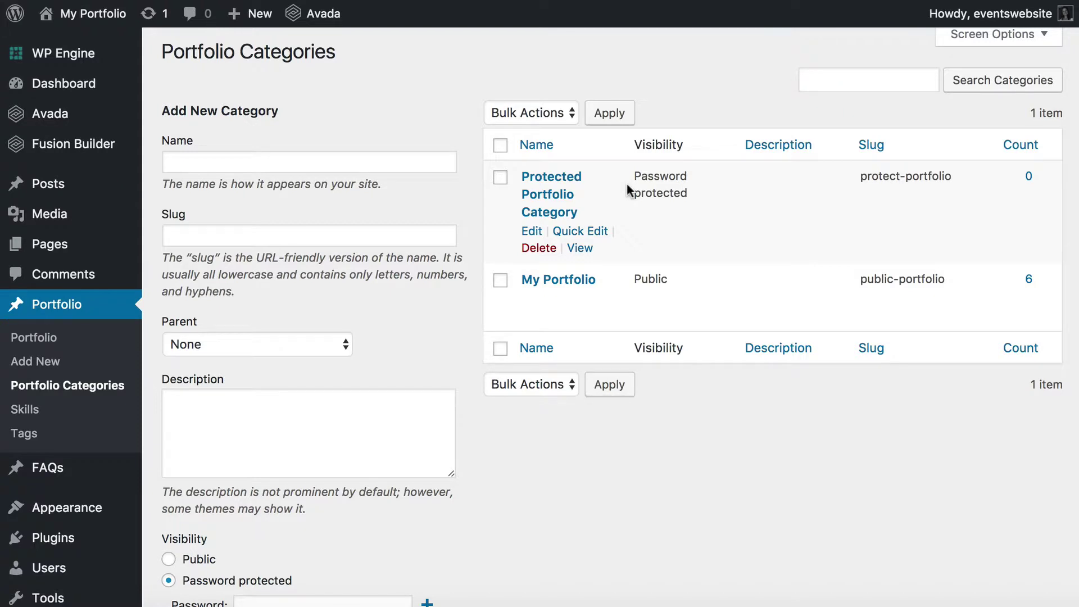
Create public 'Protected Sub-Category' (slug protected-sub) with parent Protected Portfolio Category.
left_click(369, 160)
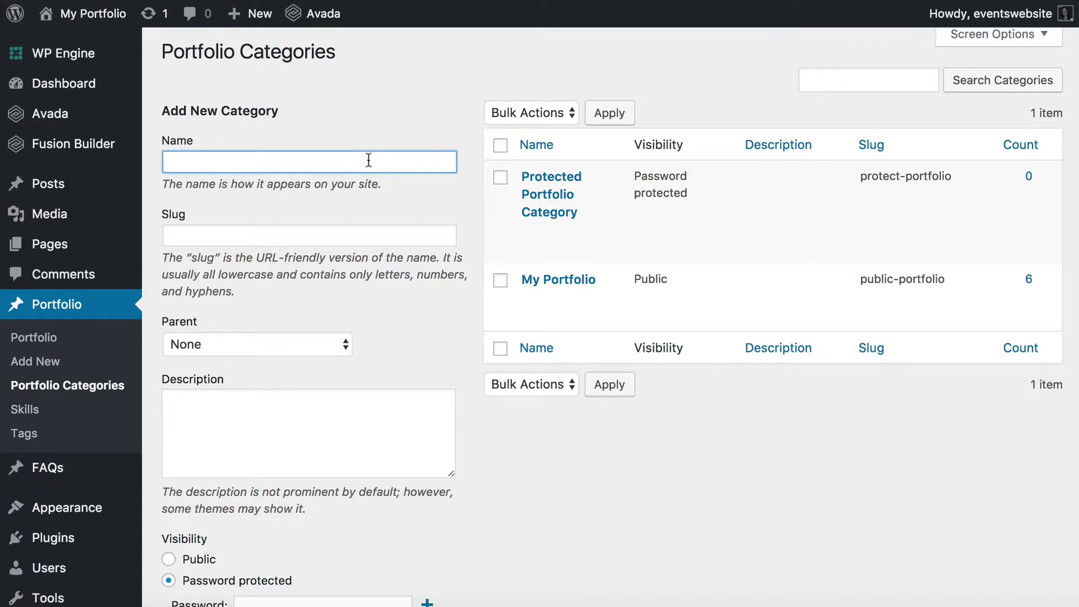
type("Protected Sub-Cat")
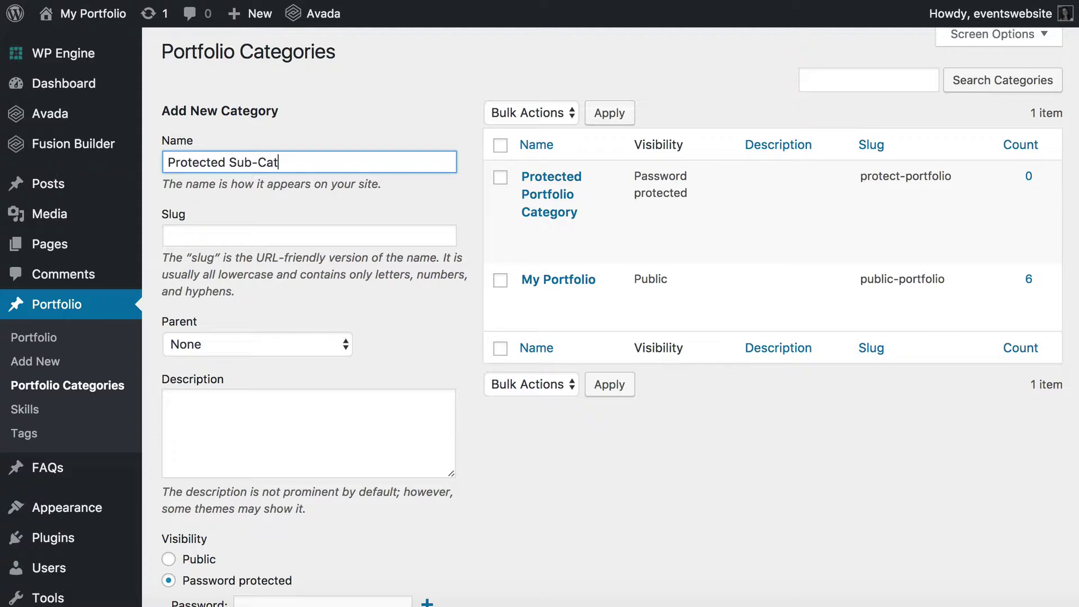
type("egory")
left_click(169, 236)
type("protected-sub")
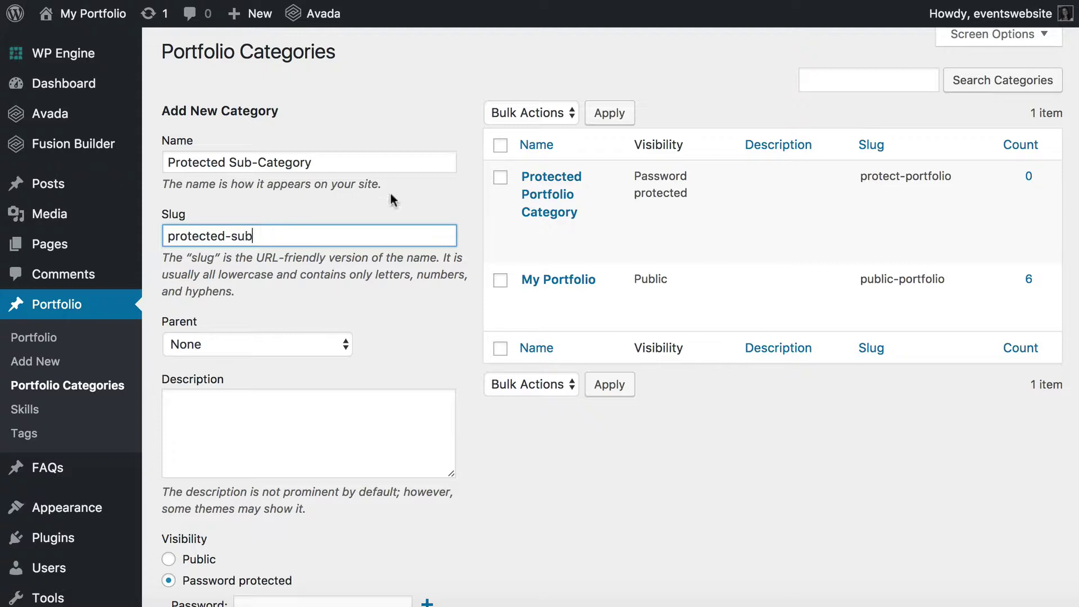
scroll(394, 224, "down", 3)
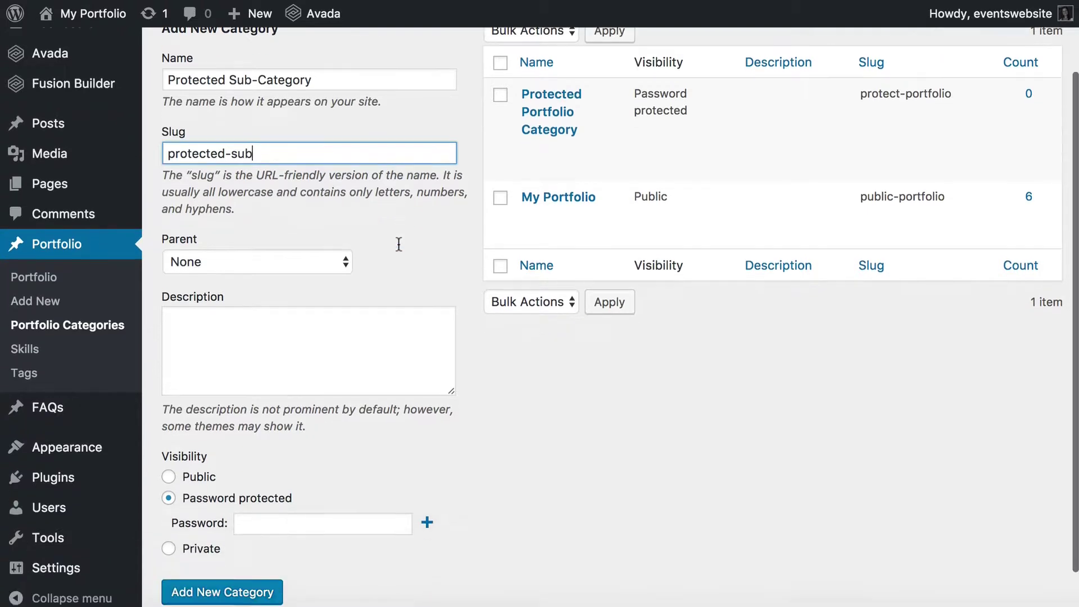
left_click(335, 251)
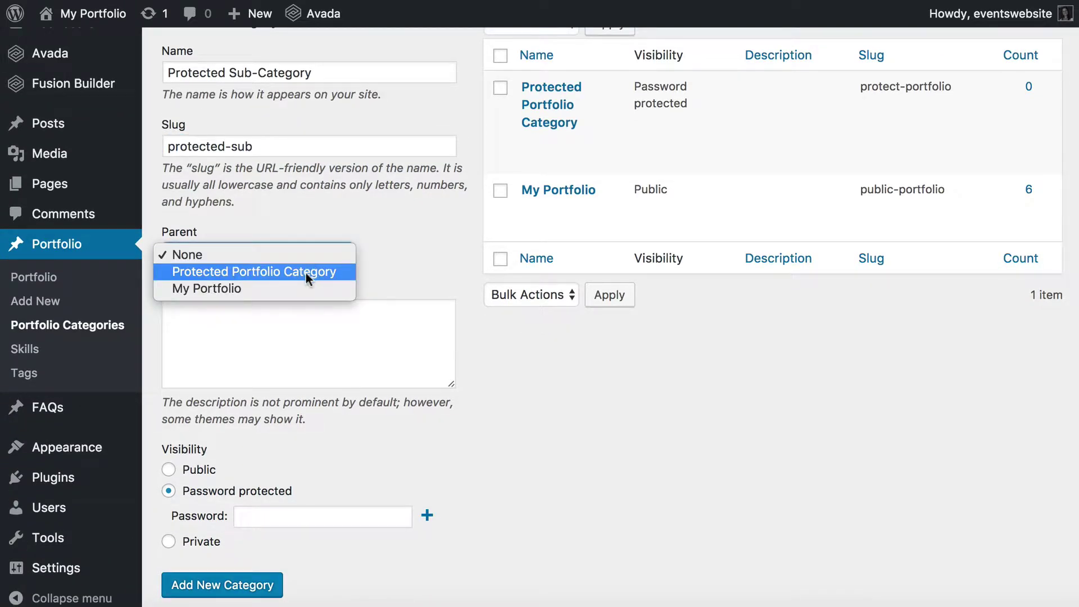
left_click(251, 274)
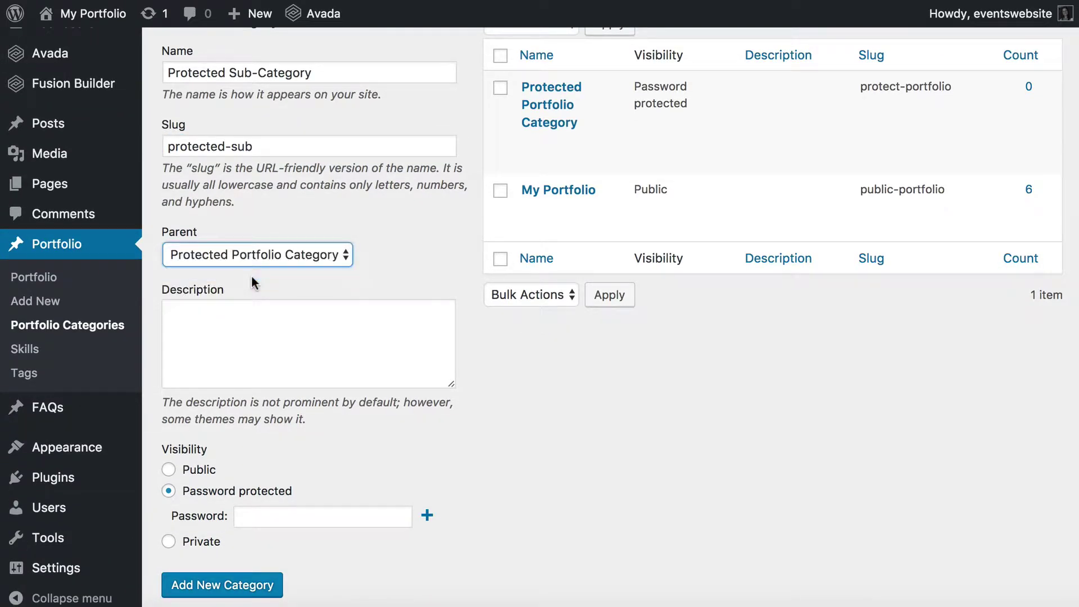
scroll(444, 355, "down", 2)
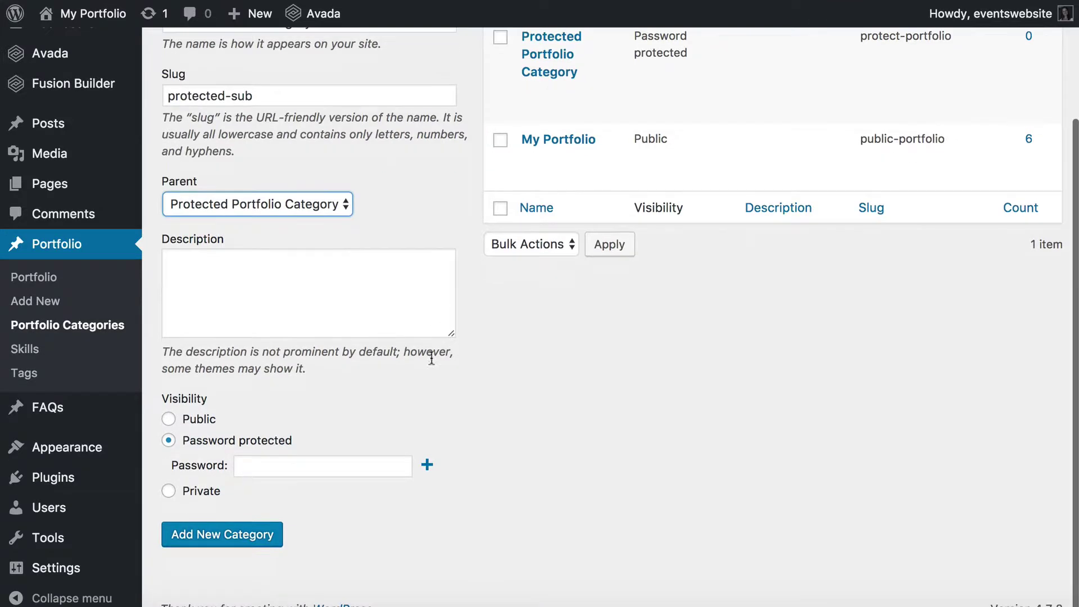
left_click(171, 419)
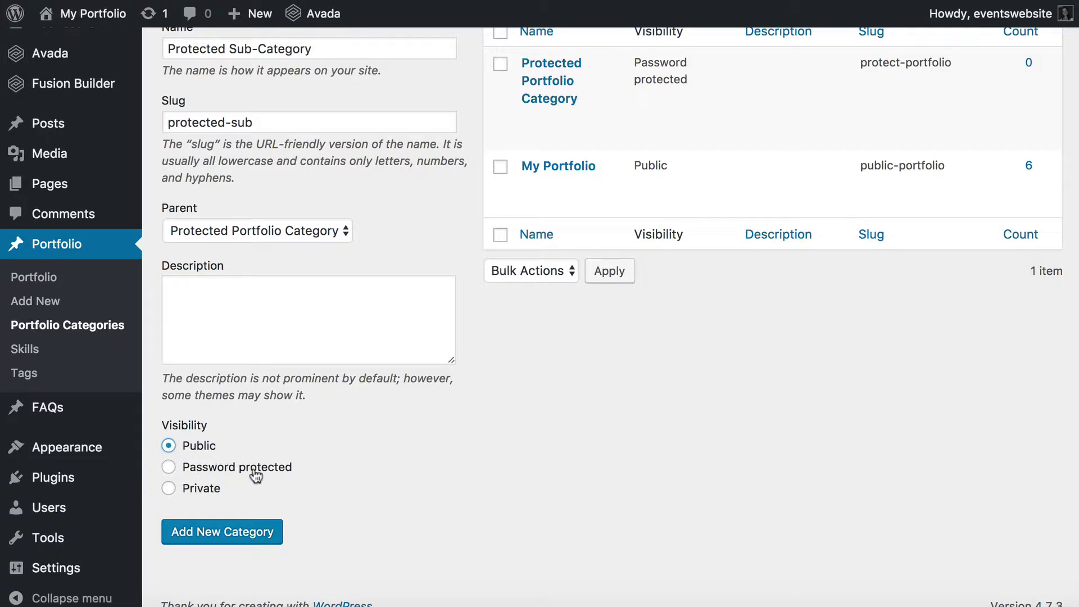
left_click(210, 532)
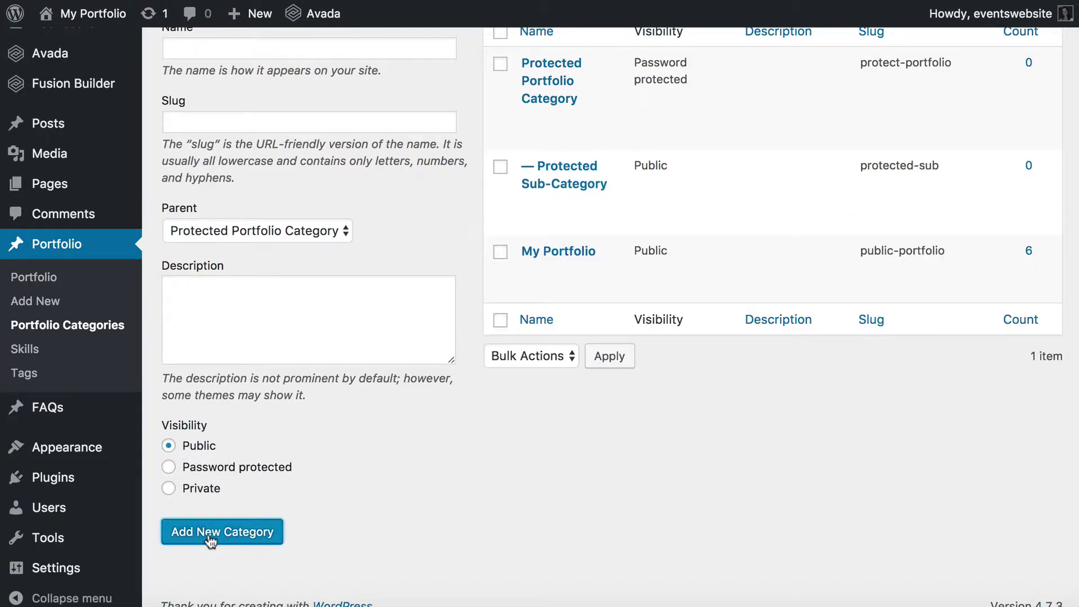
Point out the new sub-category's public visibility, then open the Portfolio items list.
scroll(442, 376, "up", 3)
mouse_move(561, 270)
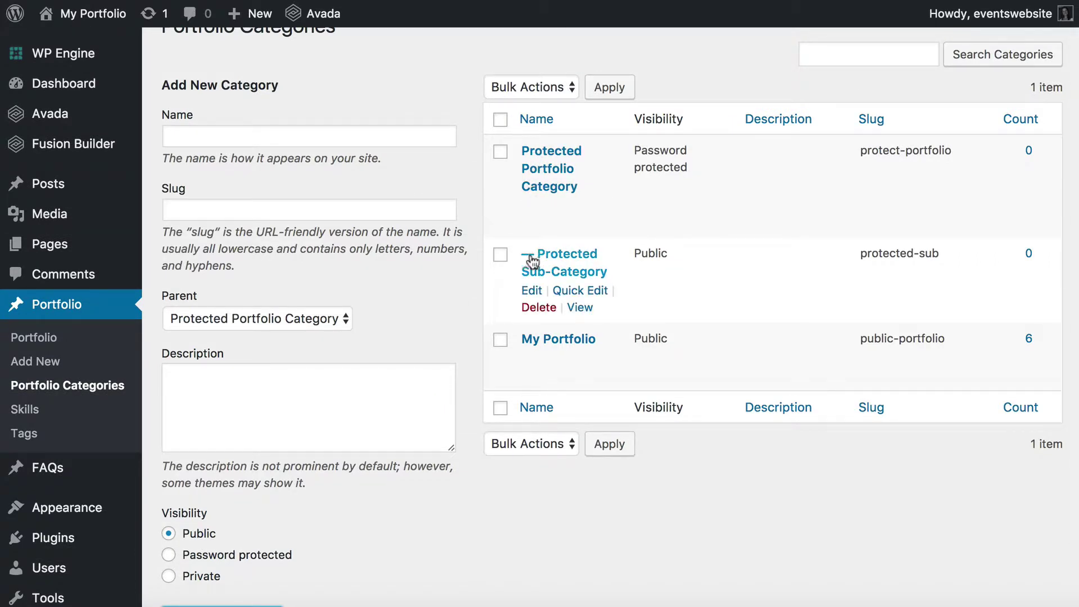
left_click_drag(634, 253, 686, 254)
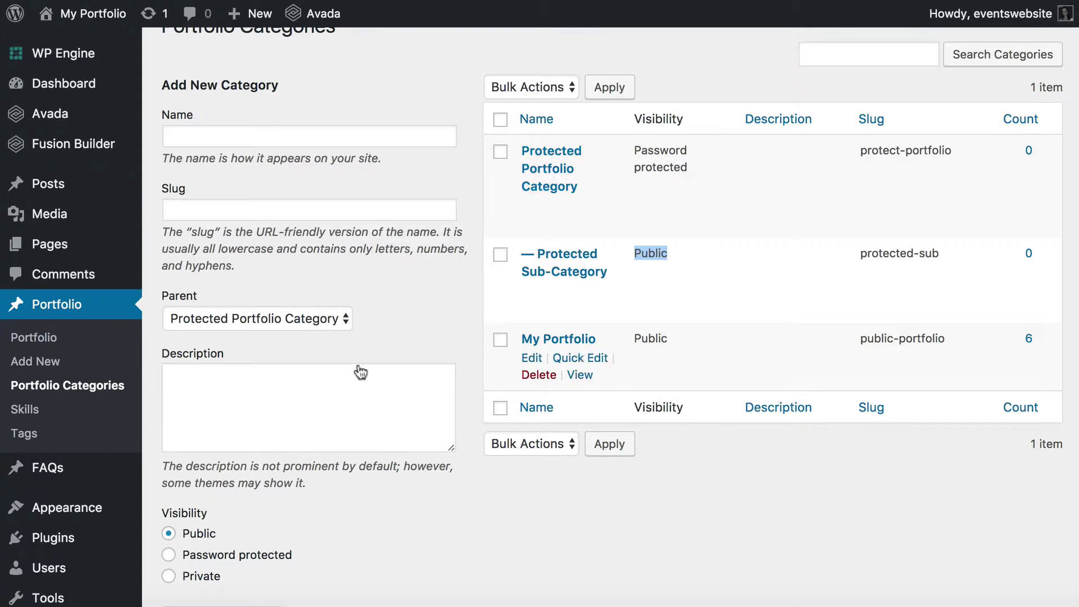
left_click(56, 306)
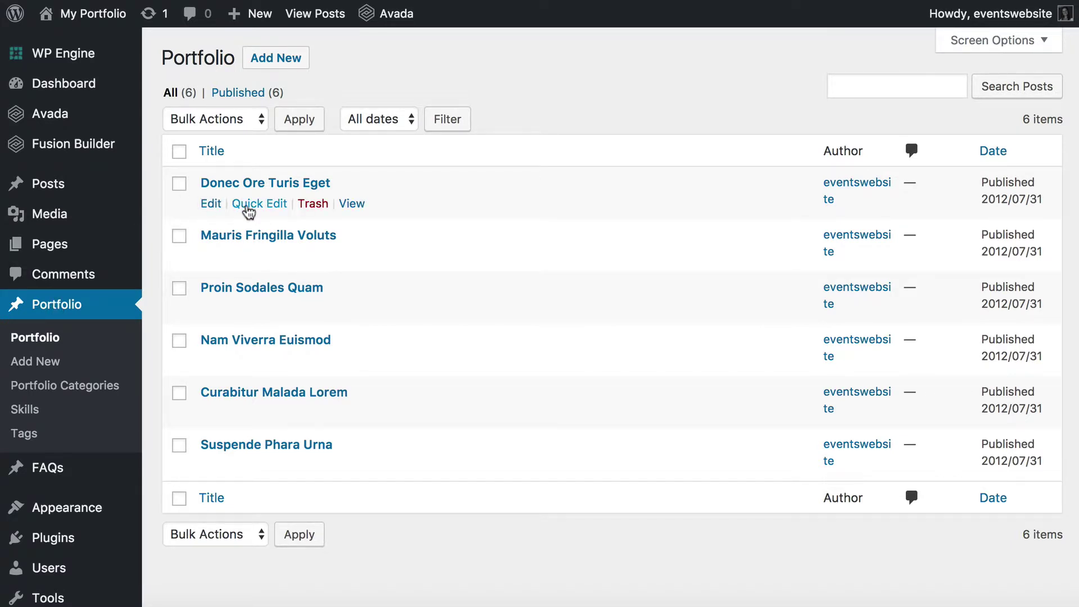
Move Donec Ore Turis Eget from My Portfolio into Protected Portfolio Category and Protected Sub-Category.
left_click(250, 205)
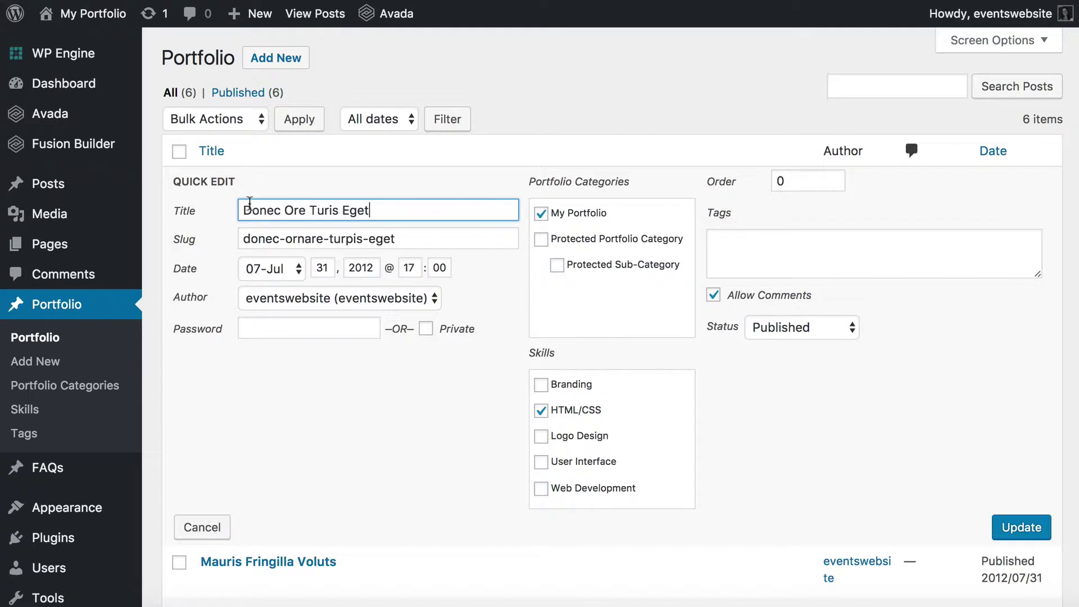
left_click(541, 215)
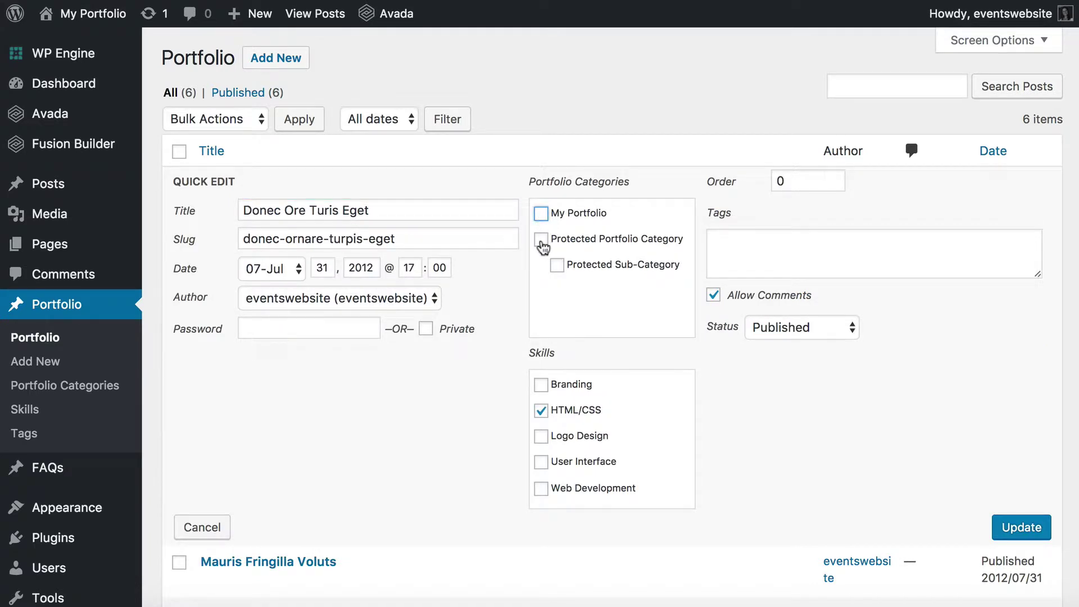
left_click(542, 243)
left_click(557, 265)
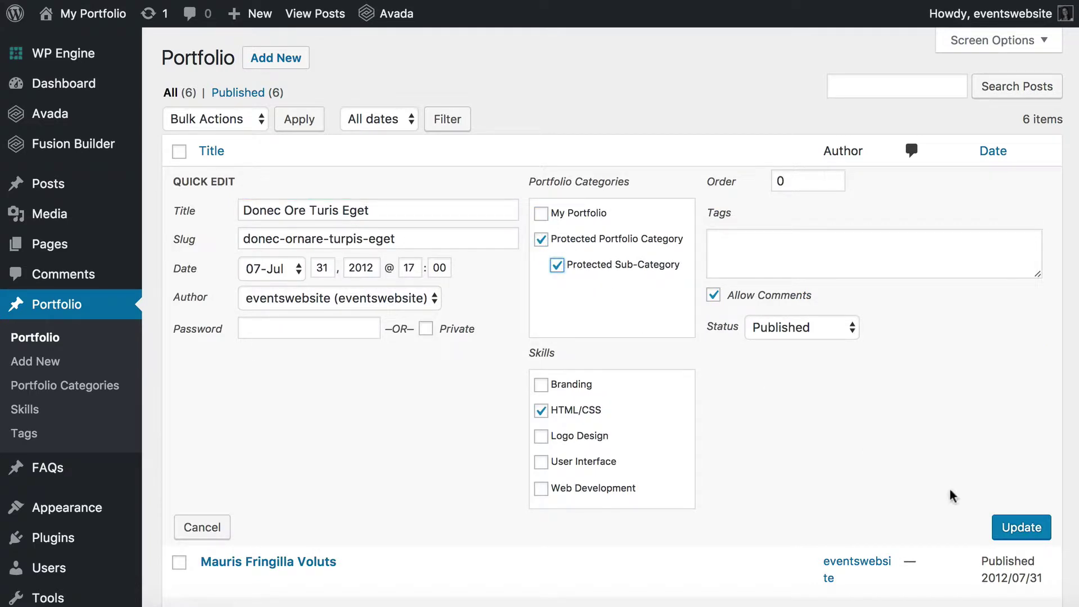
left_click(1021, 527)
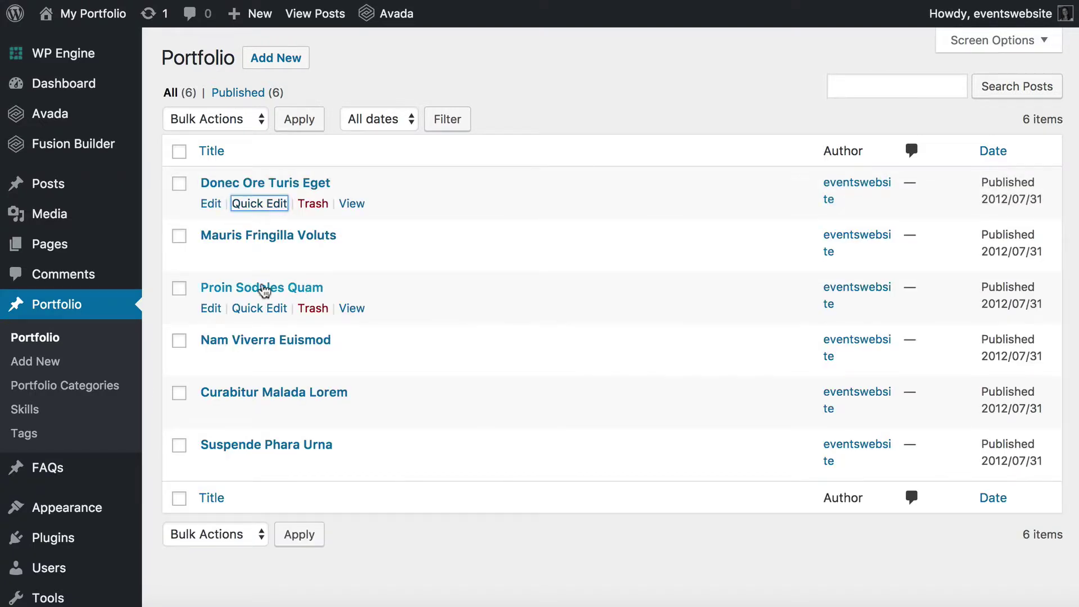
Move Proin Sodales Quam from My Portfolio into Protected Portfolio Category.
left_click(259, 308)
left_click(541, 317)
left_click(541, 342)
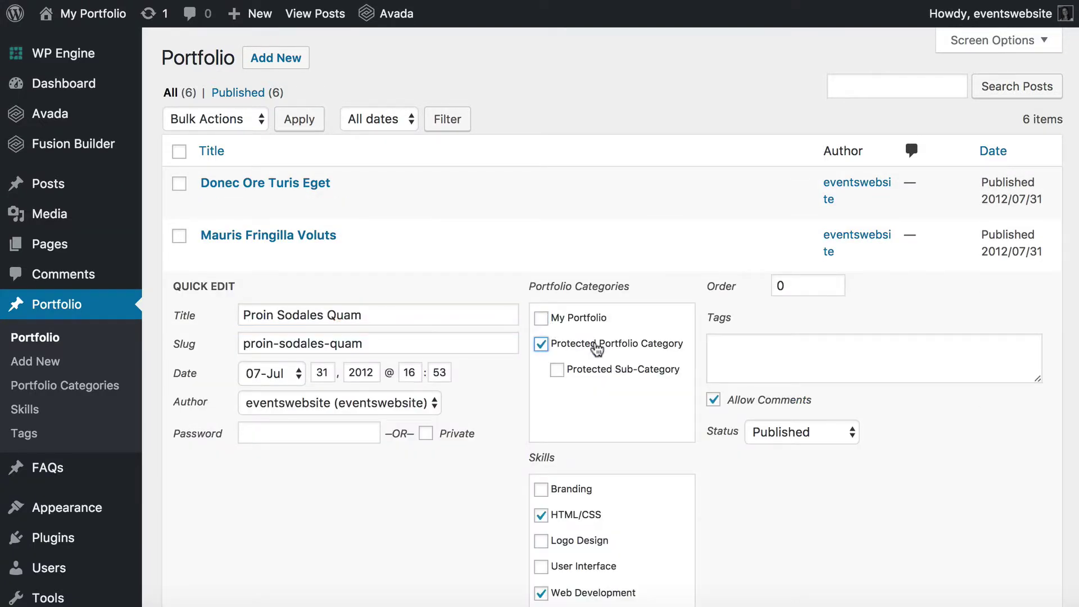
scroll(618, 365, "down", 5)
left_click(1012, 518)
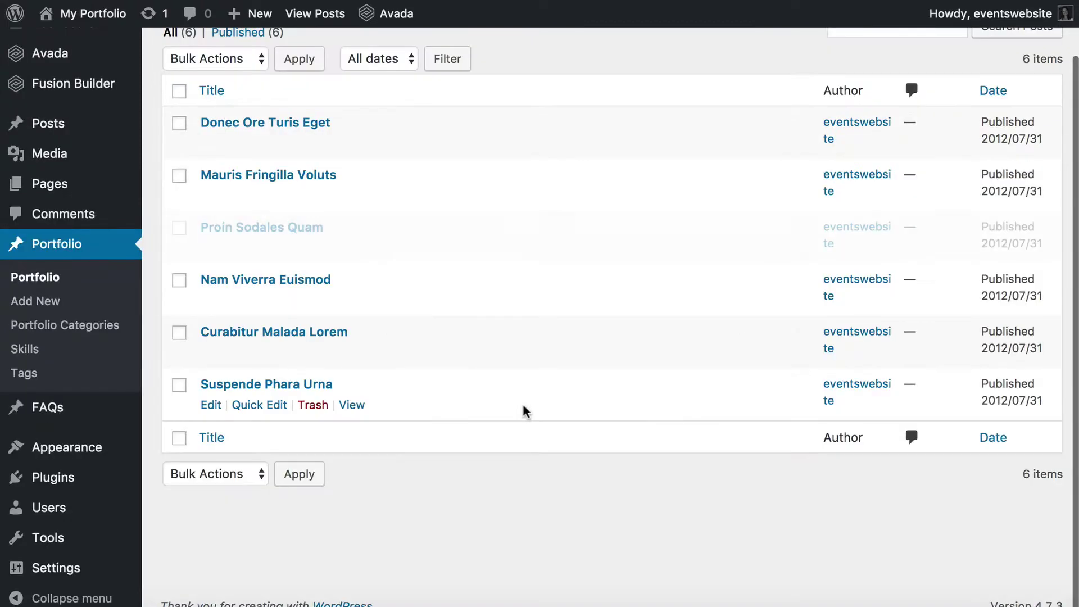
Move Nam Viverra Euismod from My Portfolio into Protected Sub-Category.
left_click(257, 301)
scroll(260, 303, "down", 2)
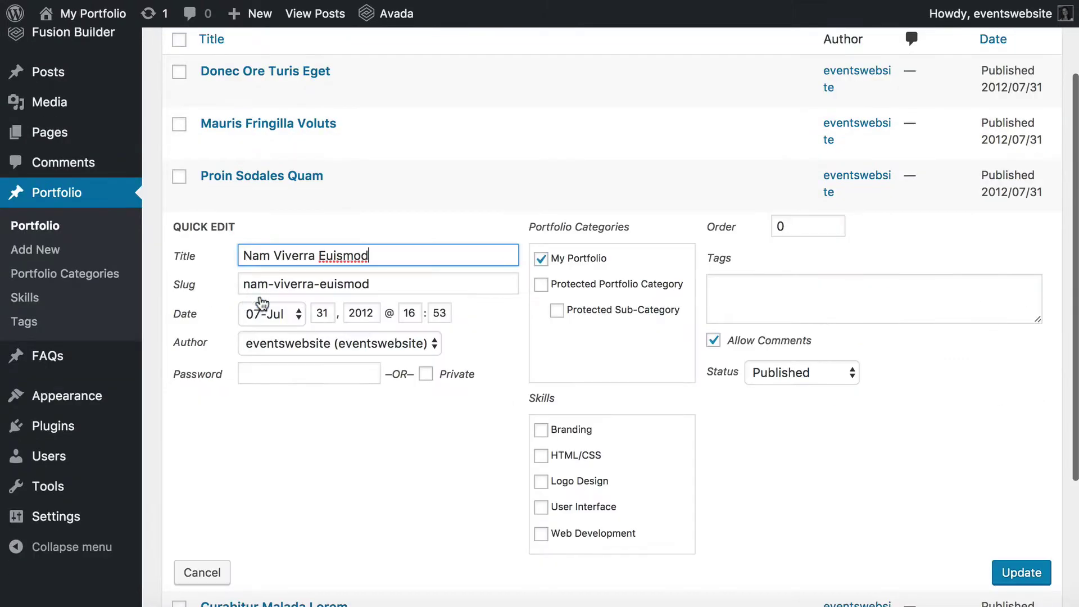
left_click(539, 261)
left_click(556, 311)
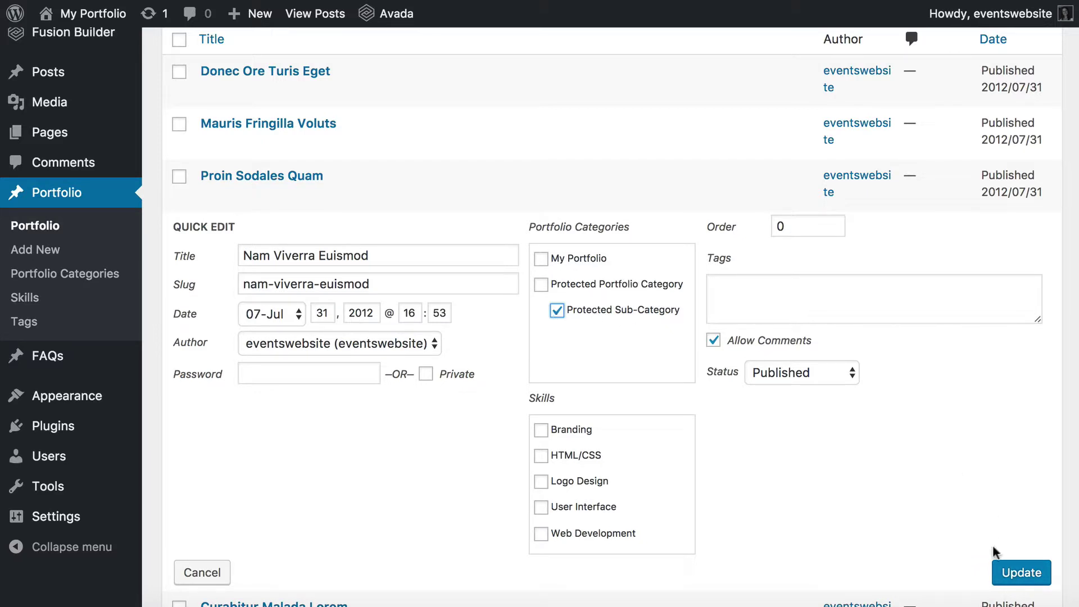
left_click(1020, 572)
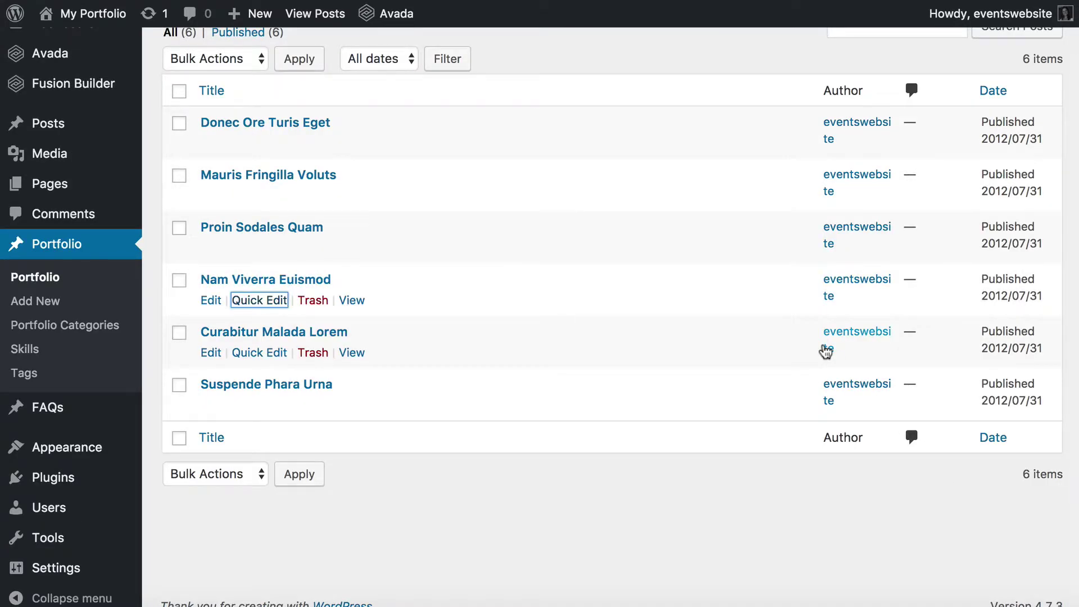
scroll(669, 260, "up", 2)
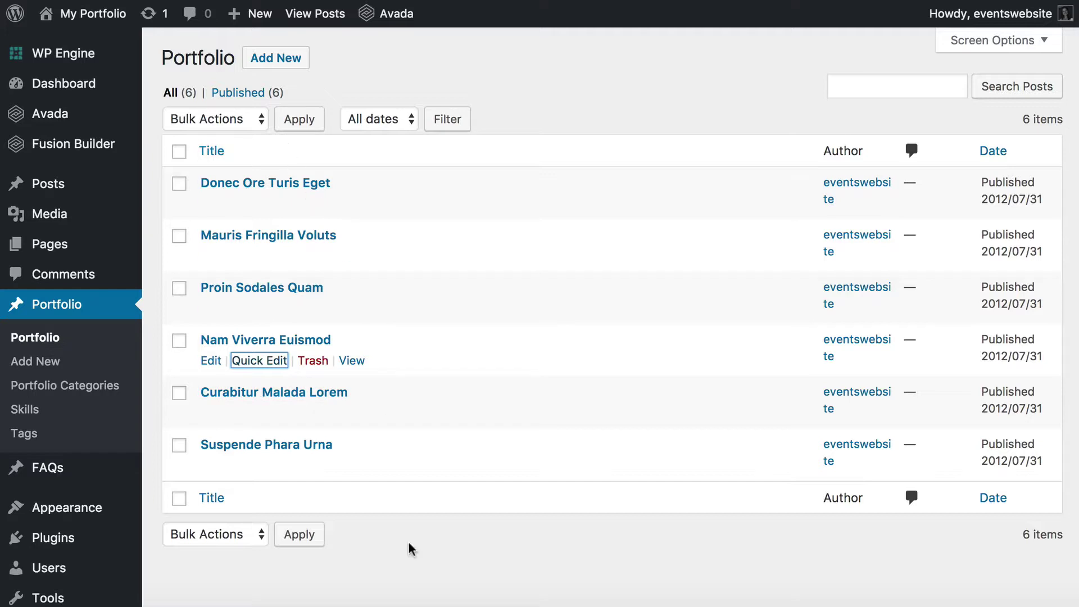
scroll(408, 540, "down", 2)
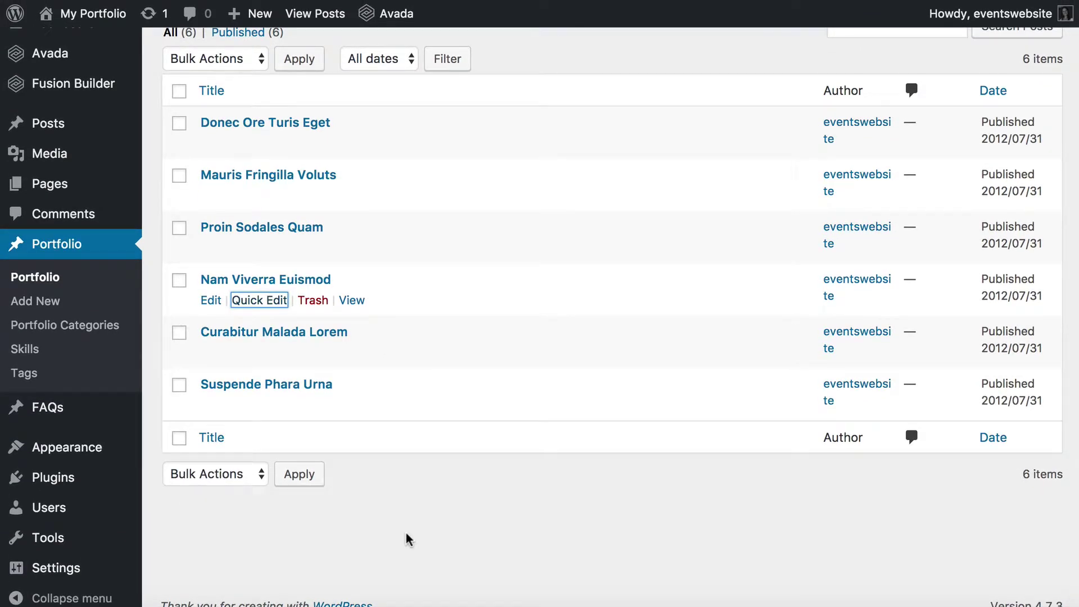
mouse_move(93, 451)
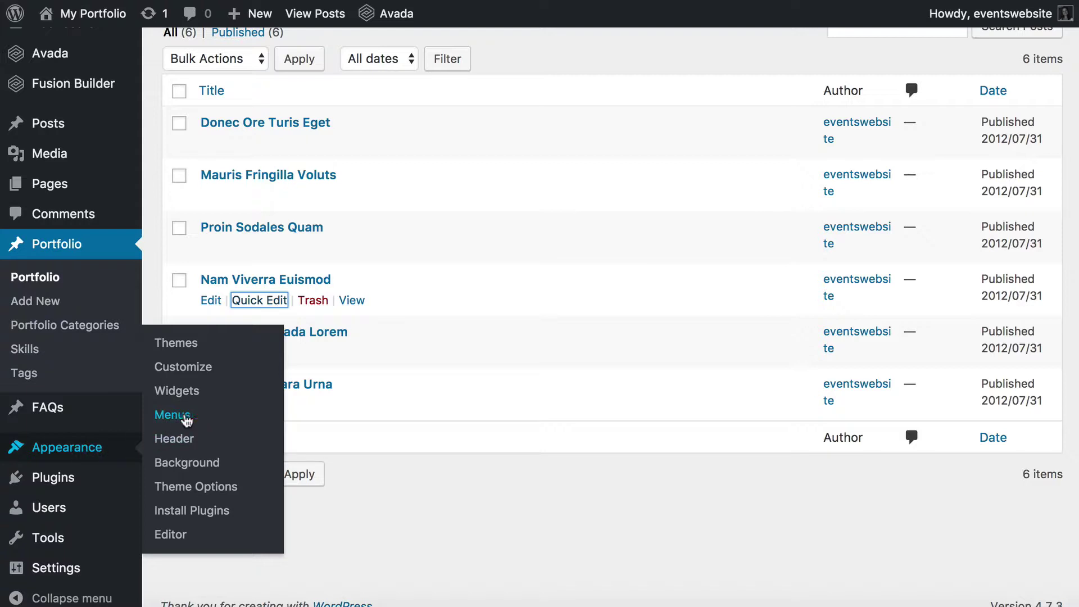
Add Protected Portfolio Category and Protected Sub-Category to the site menu.
left_click(177, 419)
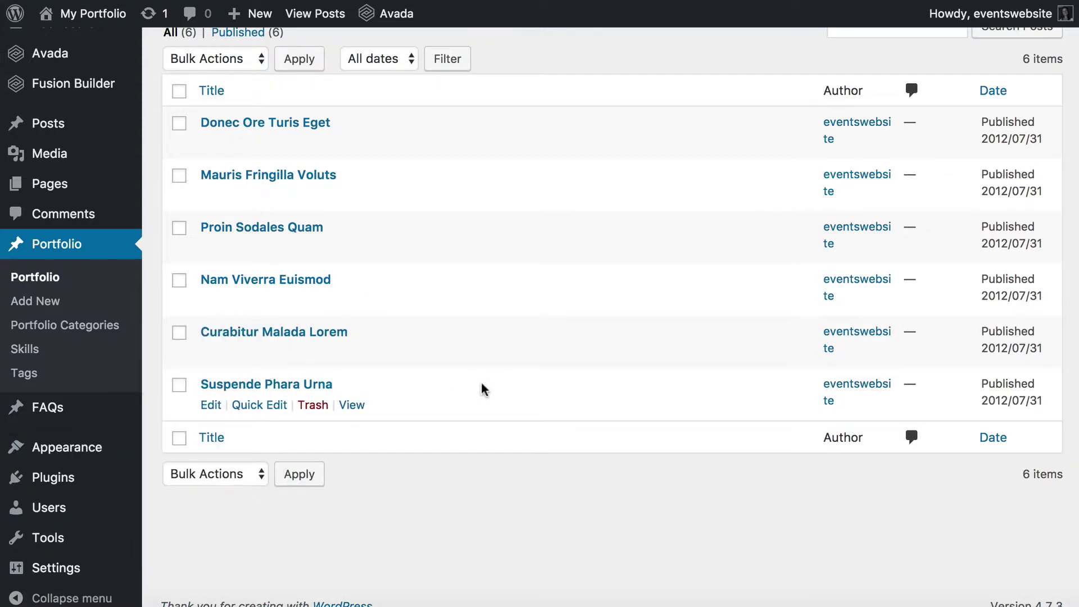
scroll(481, 382, "down", 4)
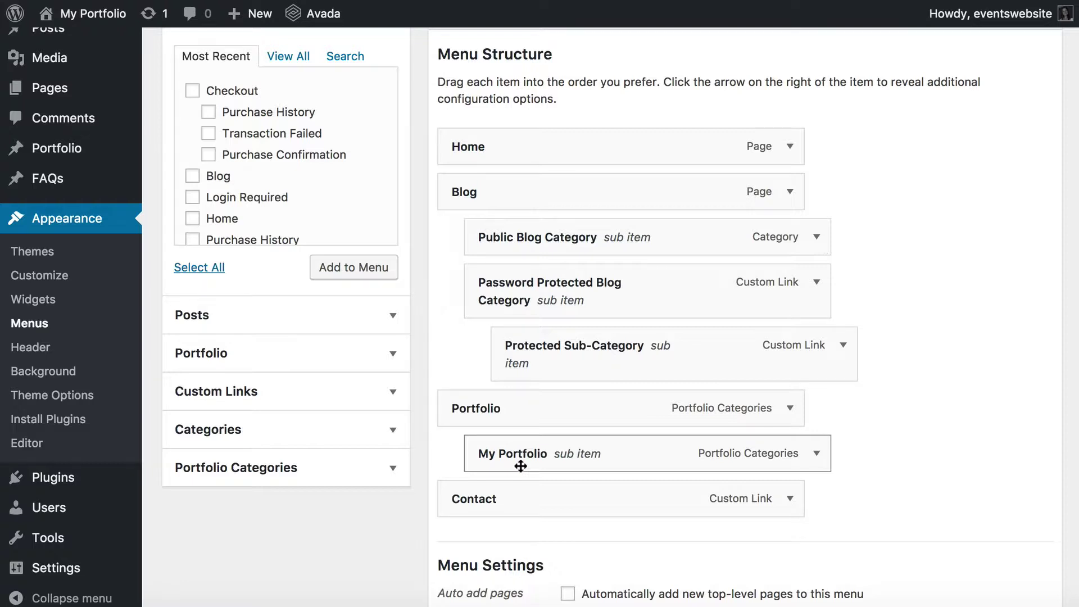
left_click(393, 357)
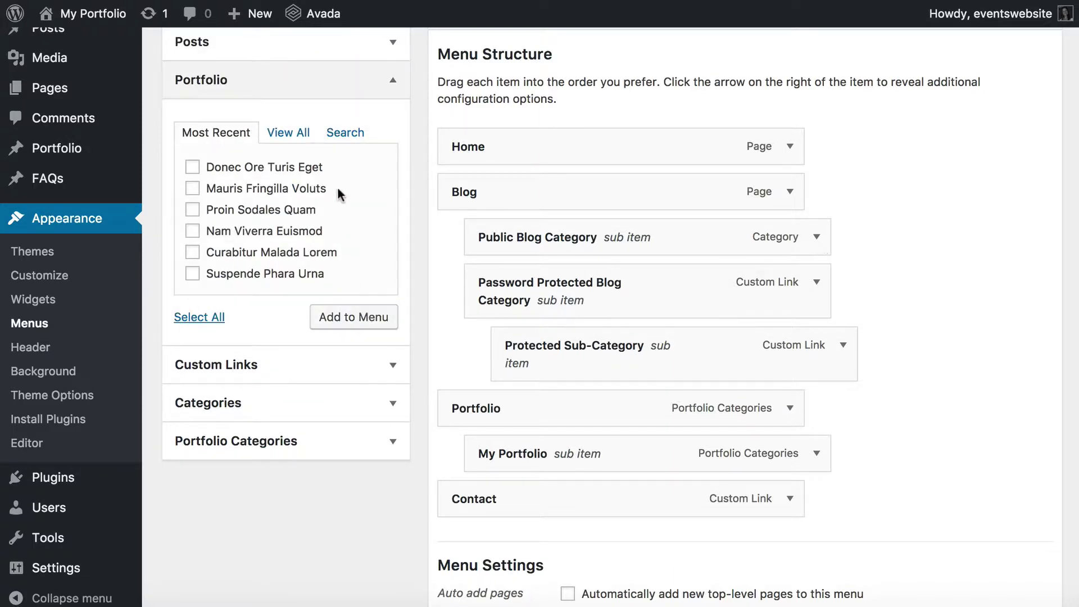
scroll(340, 186, "up", 1)
scroll(272, 418, "down", 3)
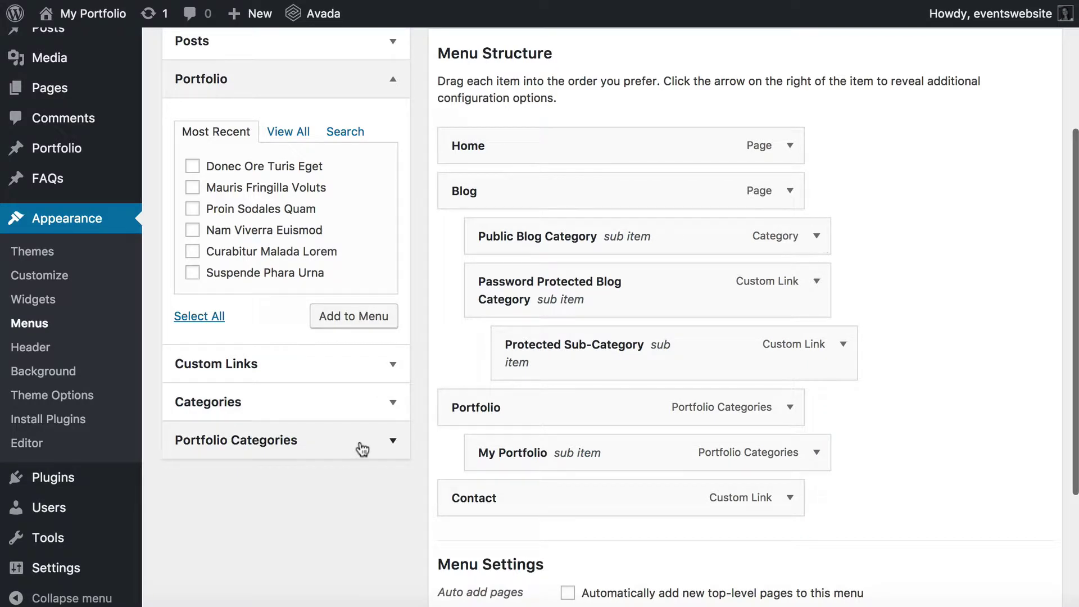
left_click(225, 443)
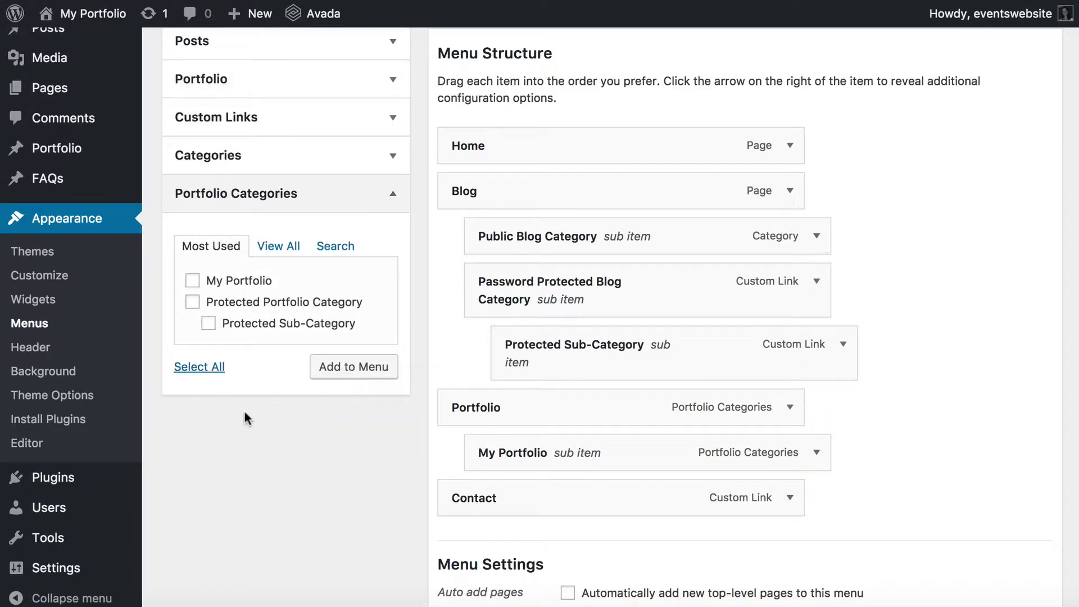
left_click(192, 302)
left_click(207, 323)
left_click(362, 371)
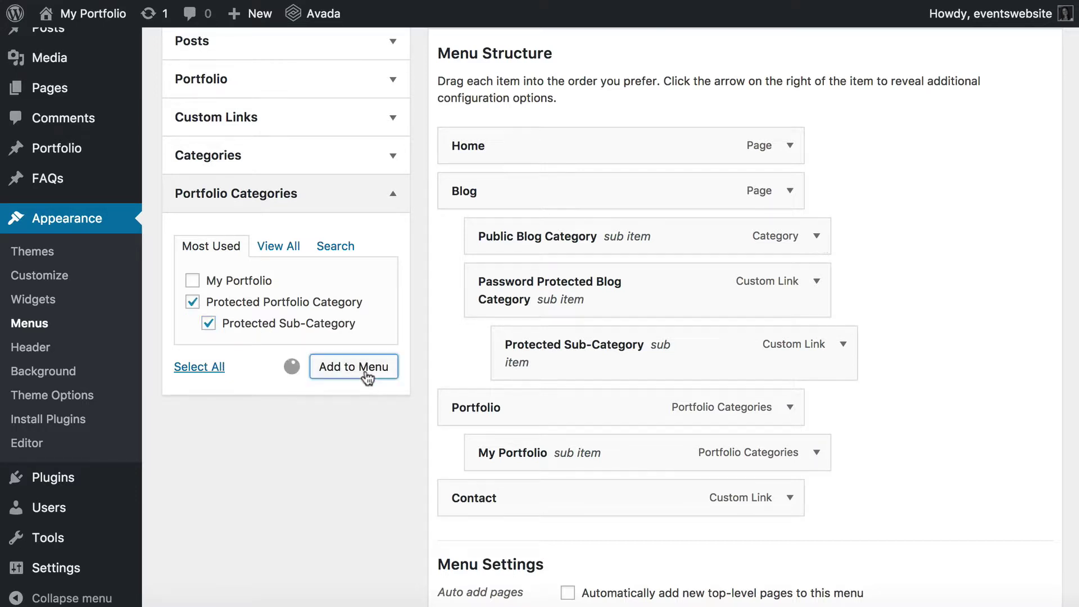
Nest both categories under Portfolio after My Portfolio, save, and view the live Portfolio dropdown.
scroll(648, 482, "down", 3)
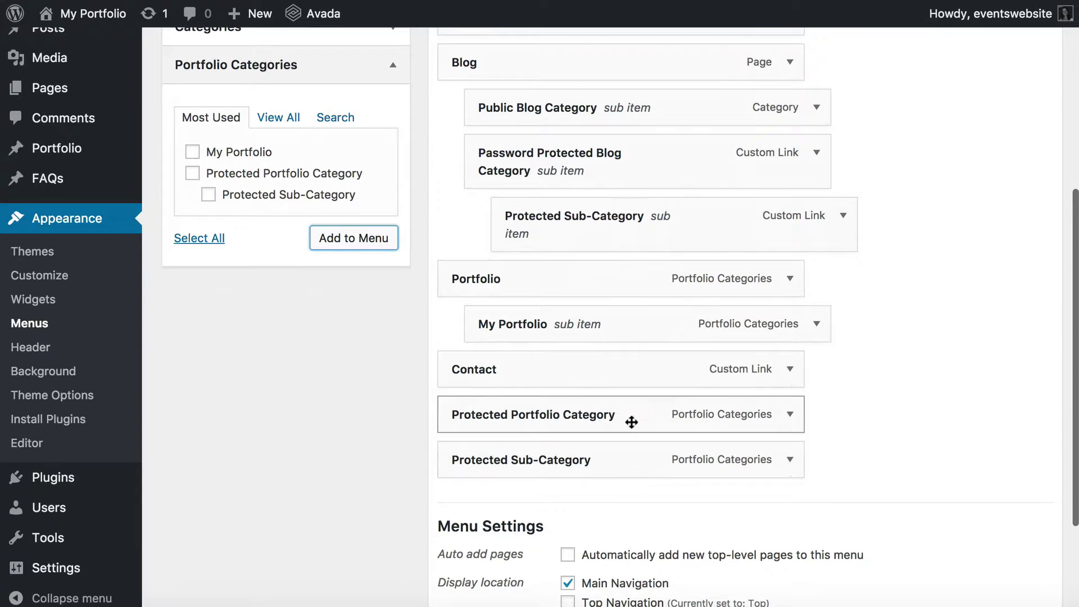
left_click_drag(514, 415, 551, 366)
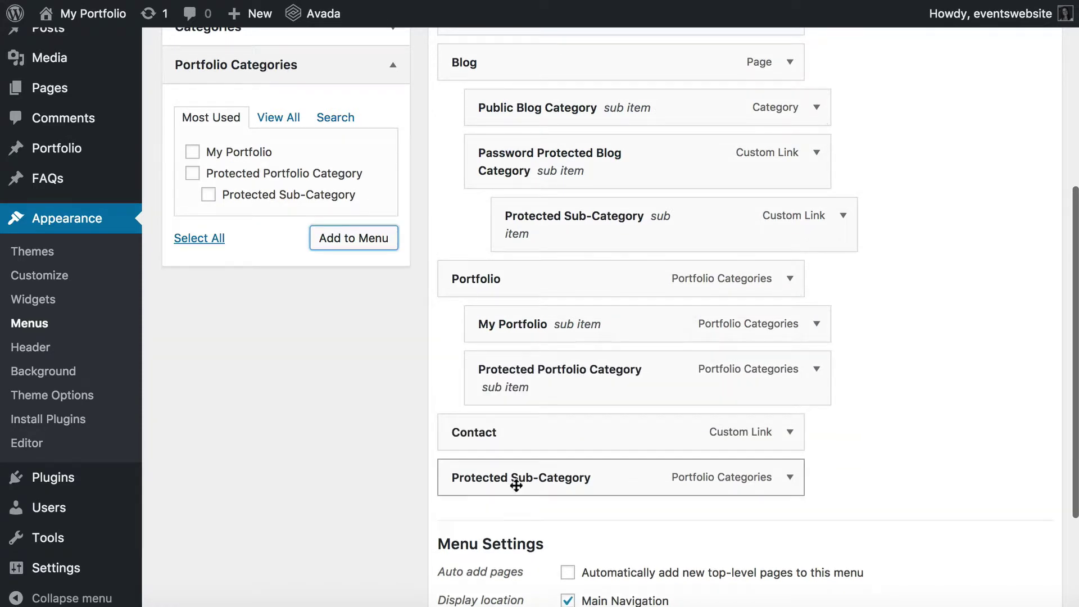
left_click_drag(513, 483, 526, 447)
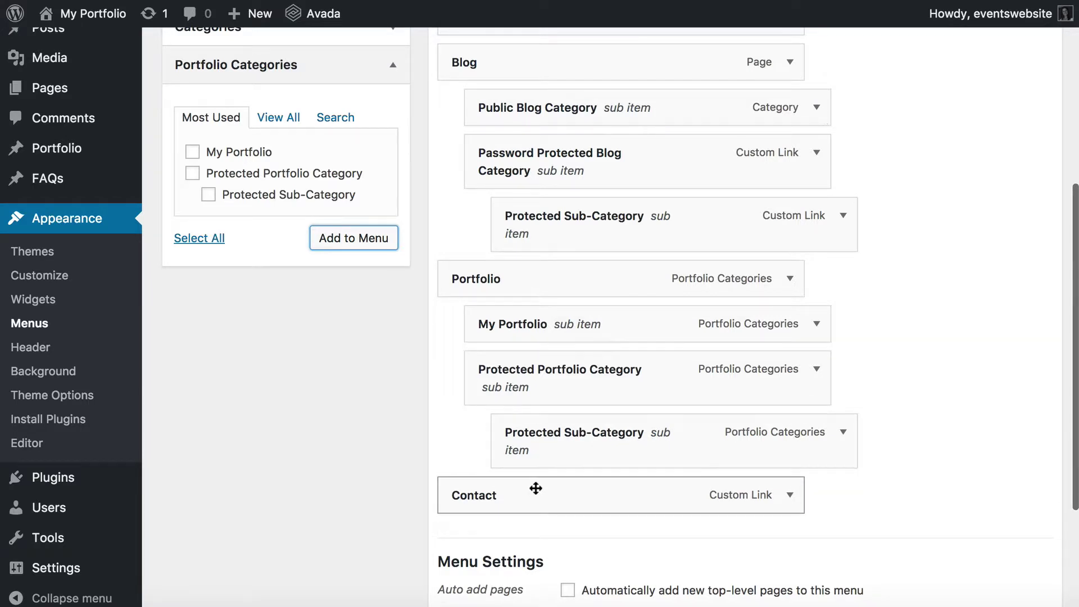
scroll(607, 433, "down", 4)
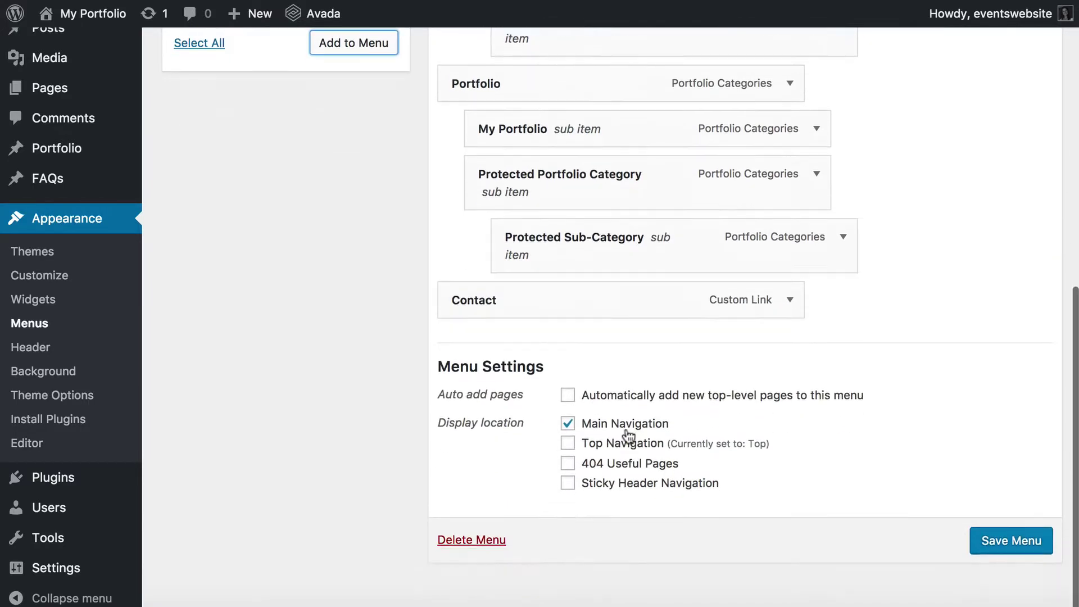
left_click(1026, 539)
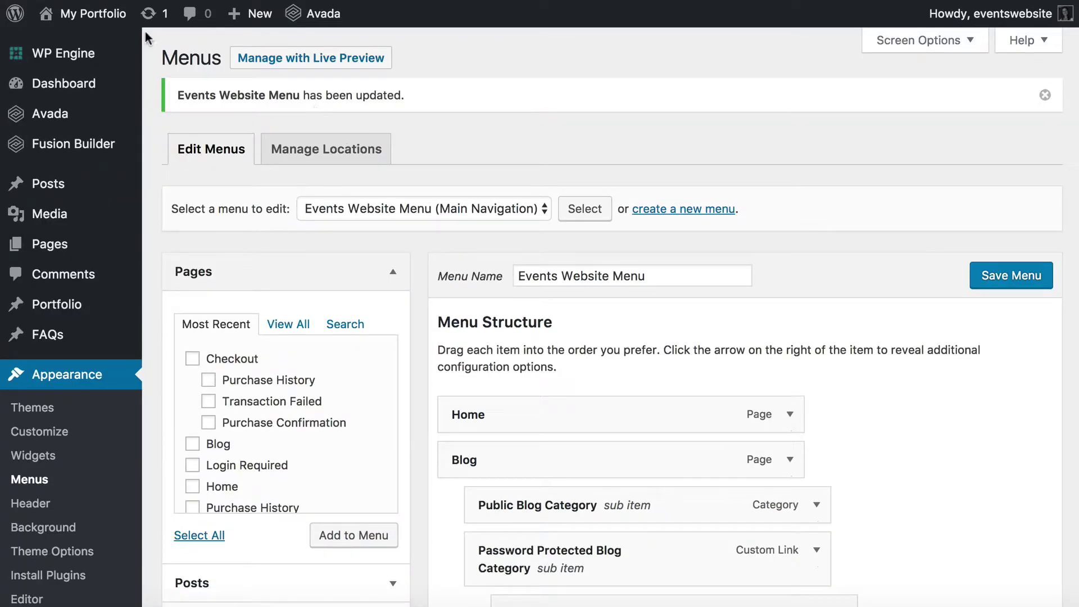
left_click(111, 23)
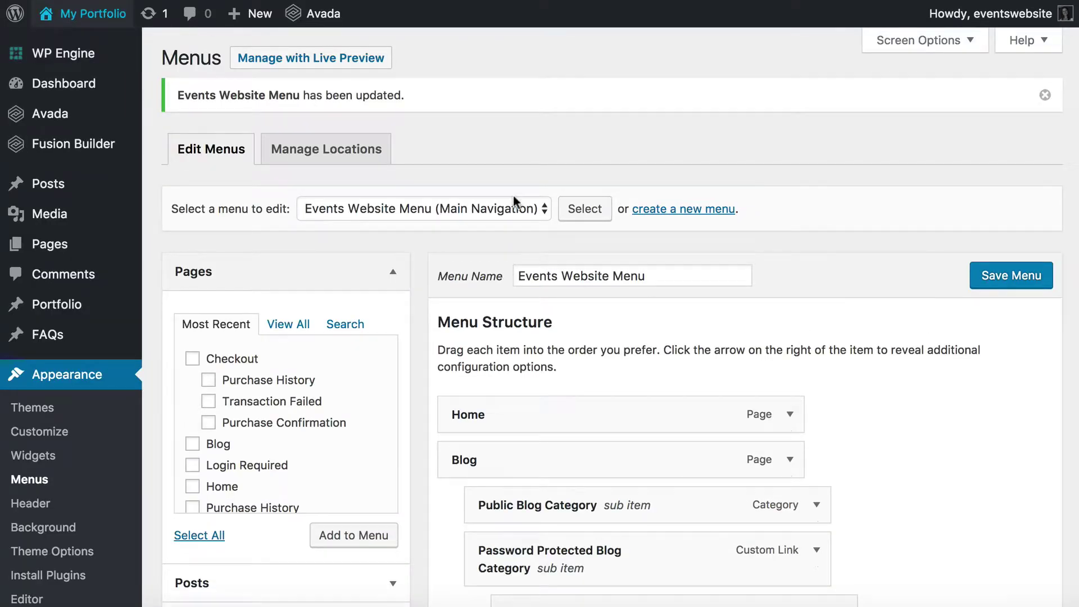
mouse_move(930, 95)
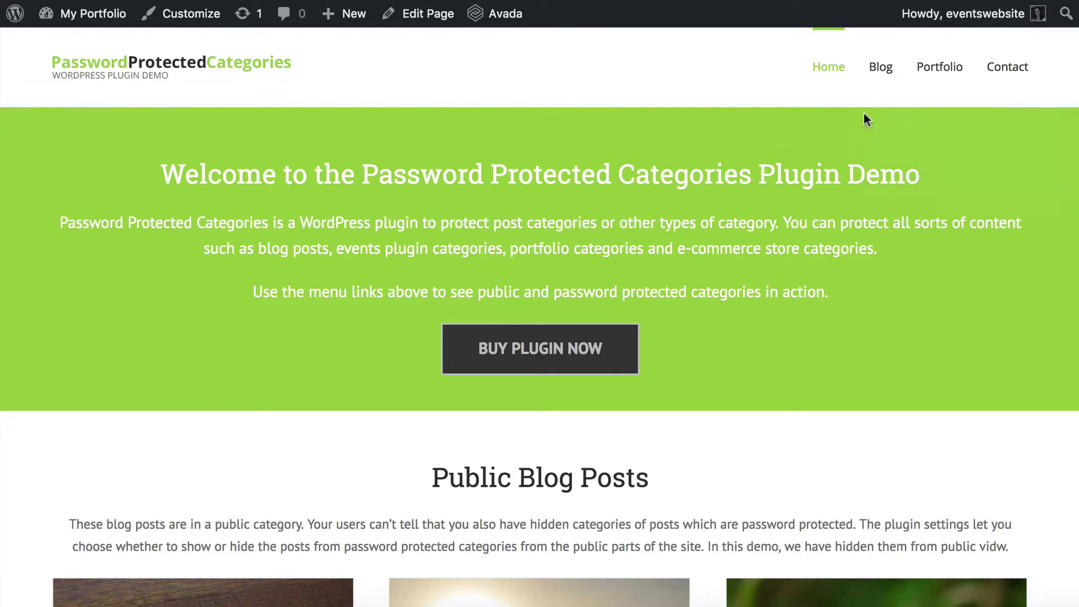
Browse the live My Portfolio page showing three projects, then return to the Menus editor.
left_click(932, 73)
mouse_move(585, 393)
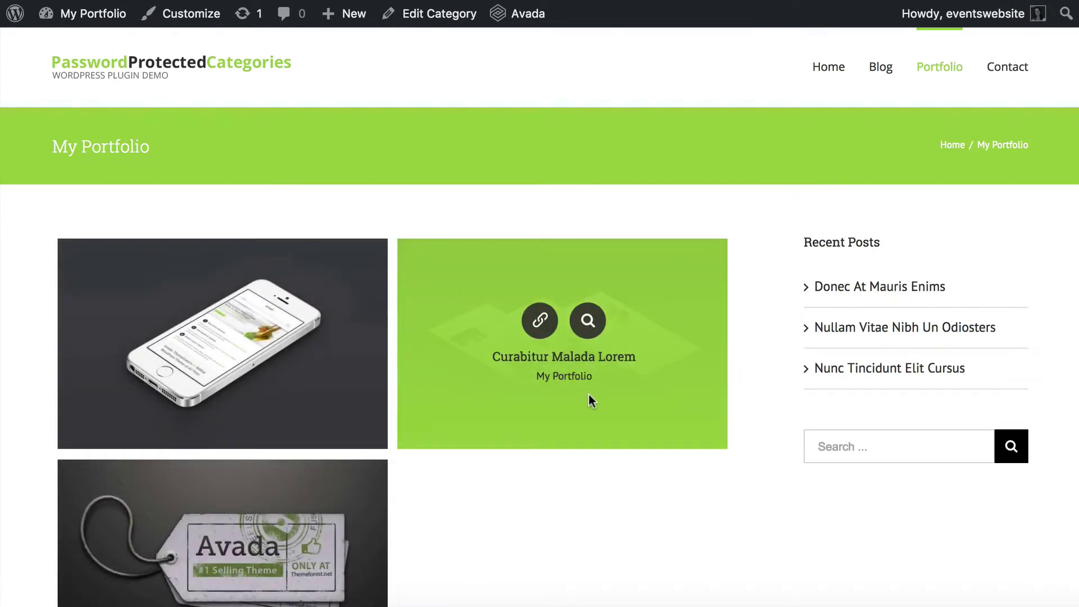
scroll(588, 393, "down", 4)
scroll(588, 393, "up", 4)
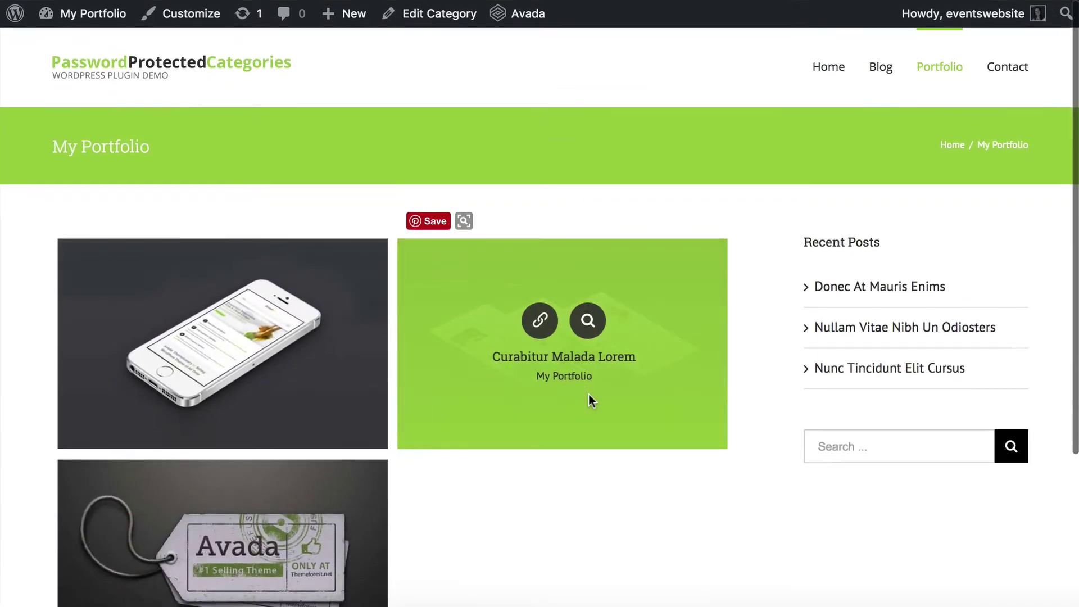
scroll(593, 489, "down", 2)
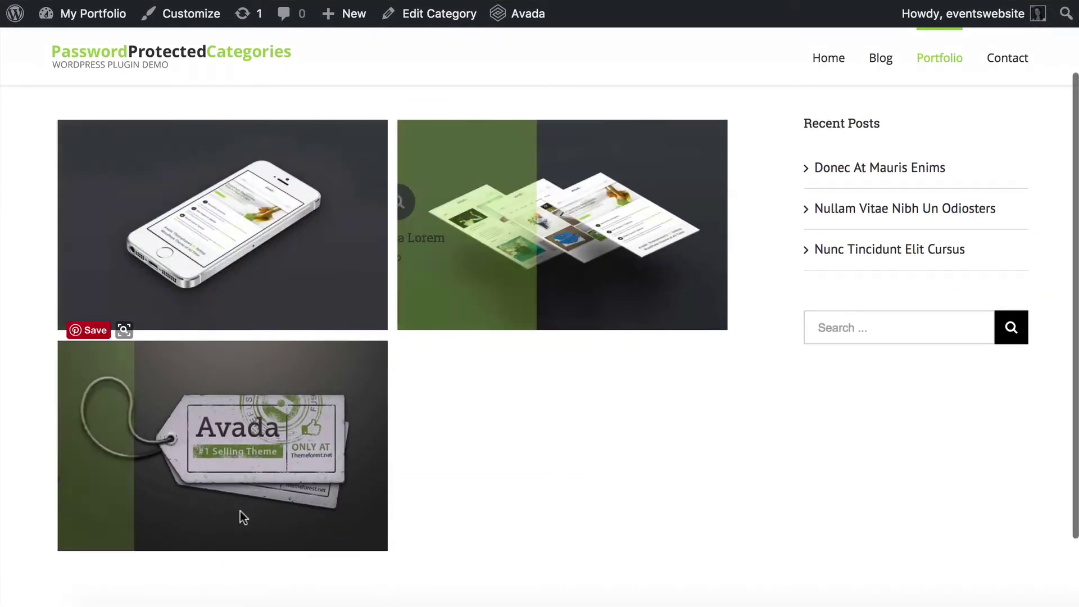
scroll(548, 490, "down", 2)
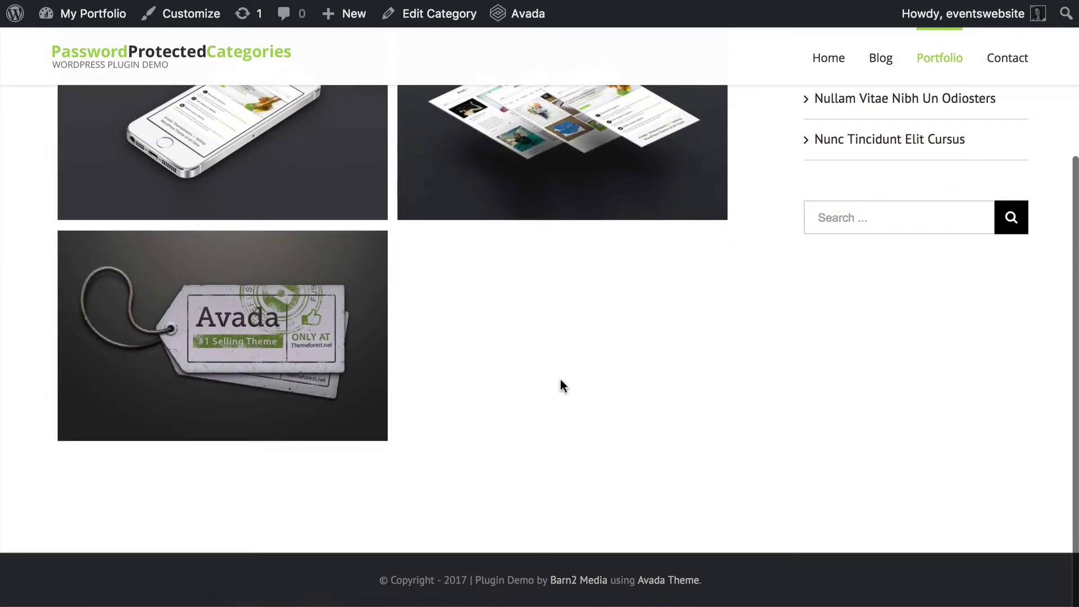
scroll(560, 385, "up", 4)
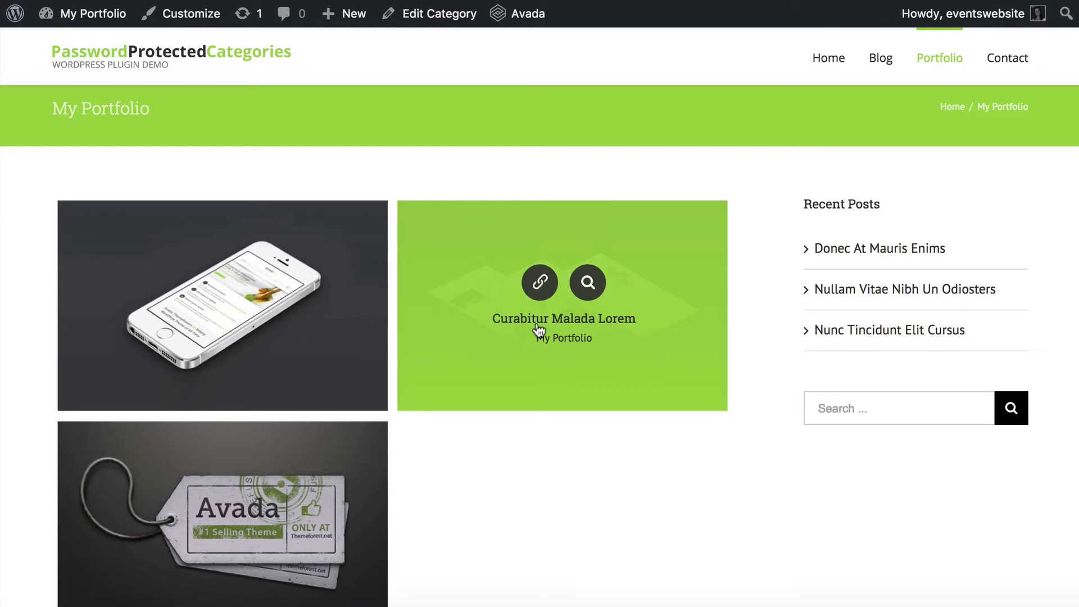
mouse_move(948, 70)
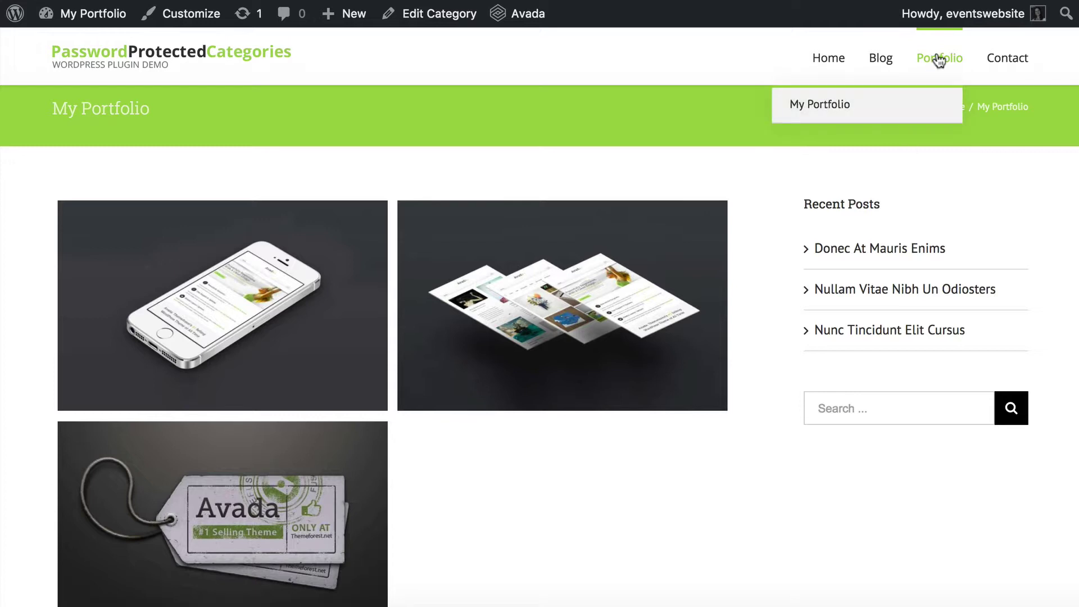
mouse_move(90, 19)
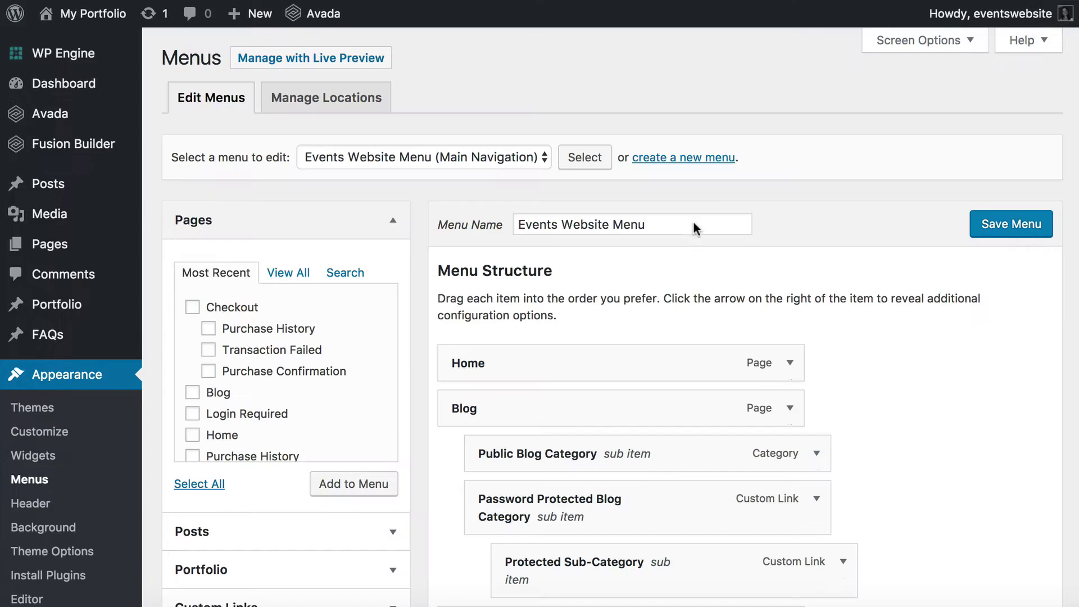
Copy the Protected Portfolio Category's view link address from Portfolio Categories.
scroll(649, 371, "down", 5)
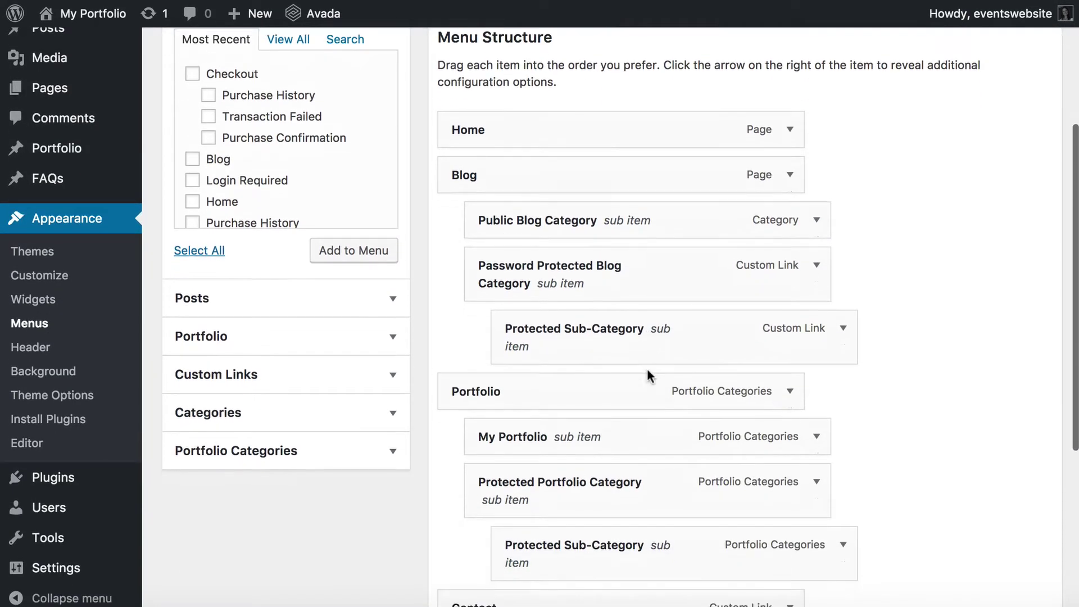
scroll(646, 366, "up", 4)
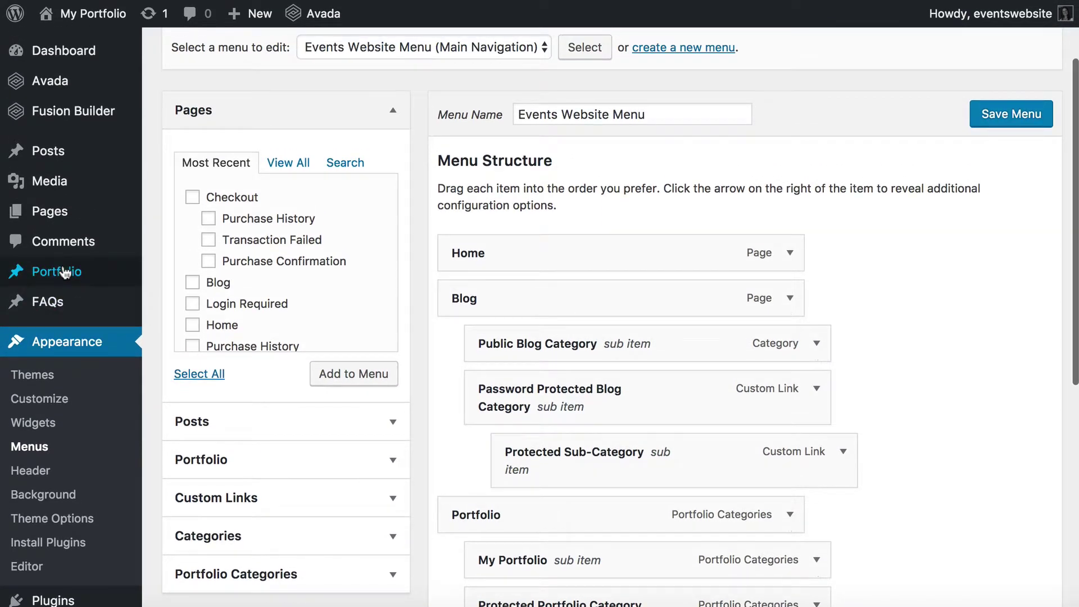
mouse_move(65, 273)
left_click(176, 330)
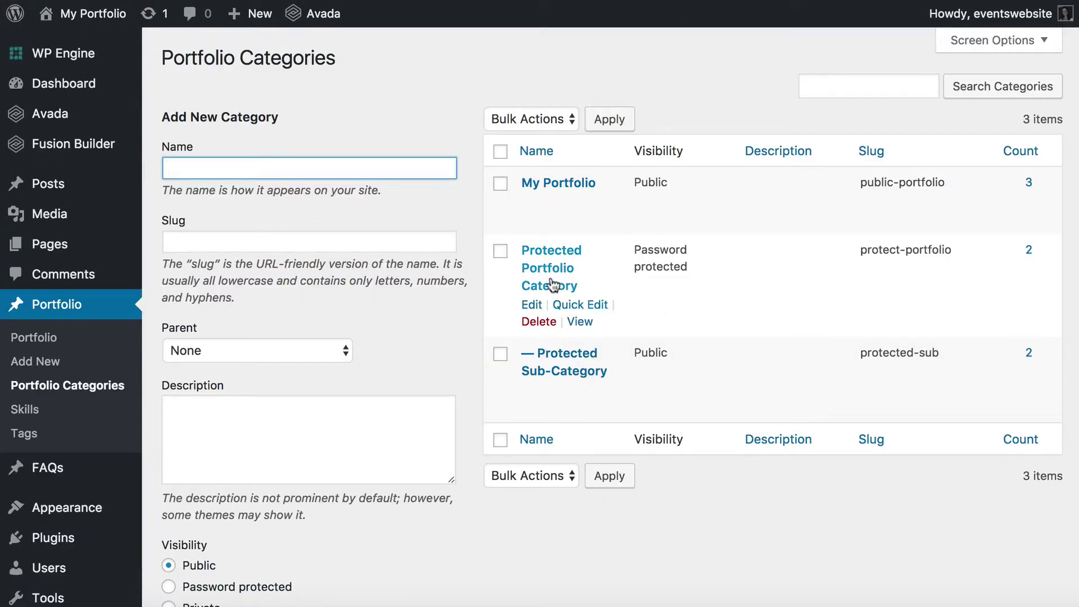
right_click(581, 324)
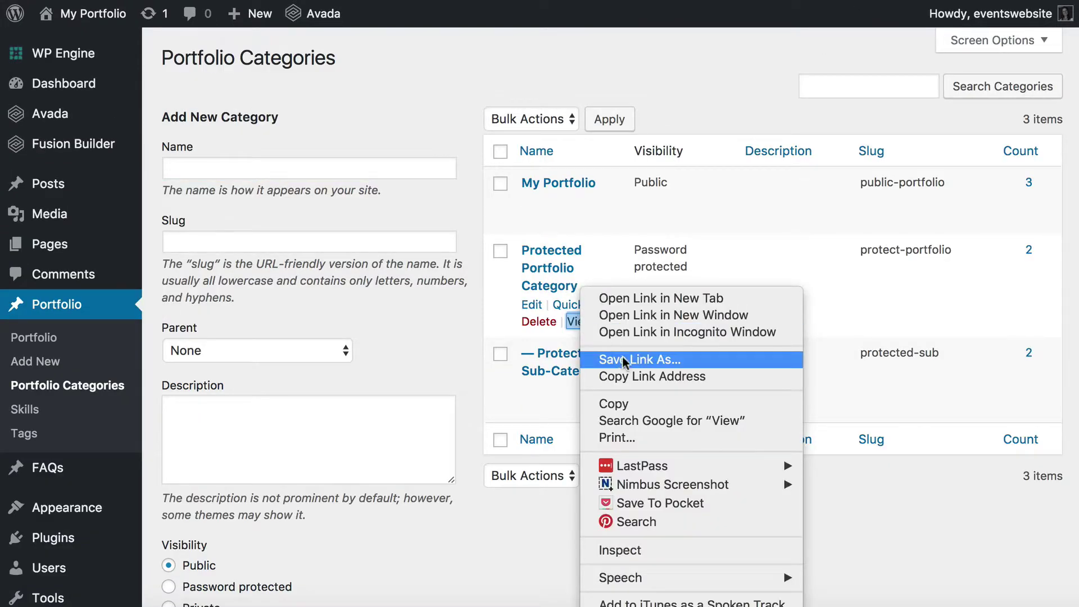
left_click(616, 373)
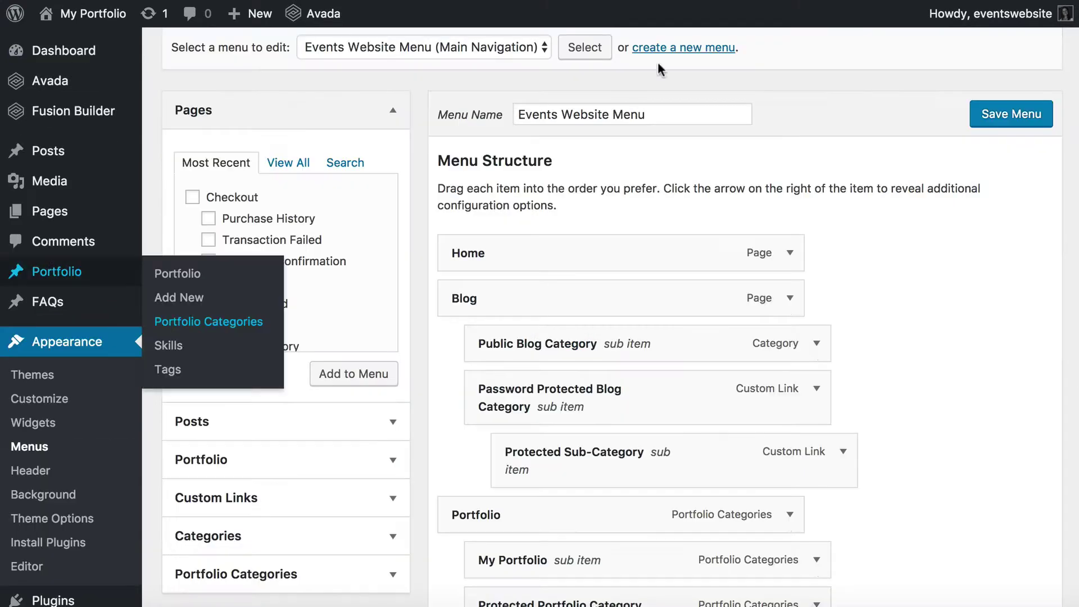
Add a 'Private Portfolio' custom link with that URL, nested under Portfolio below My Portfolio.
scroll(489, 329, "down", 1)
scroll(421, 386, "down", 2)
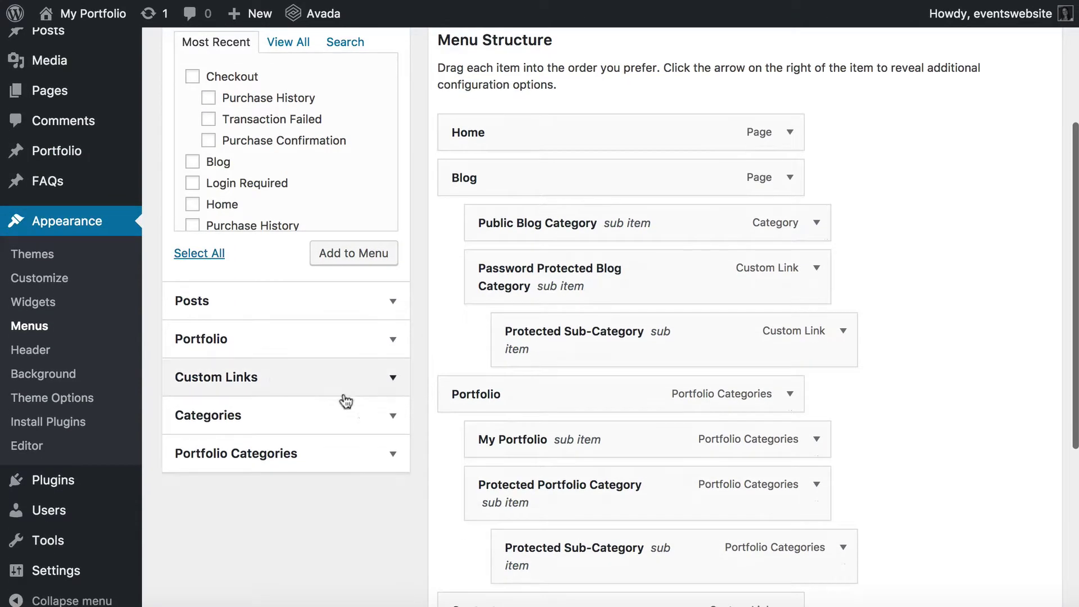
left_click(343, 388)
scroll(323, 293, "up", 3)
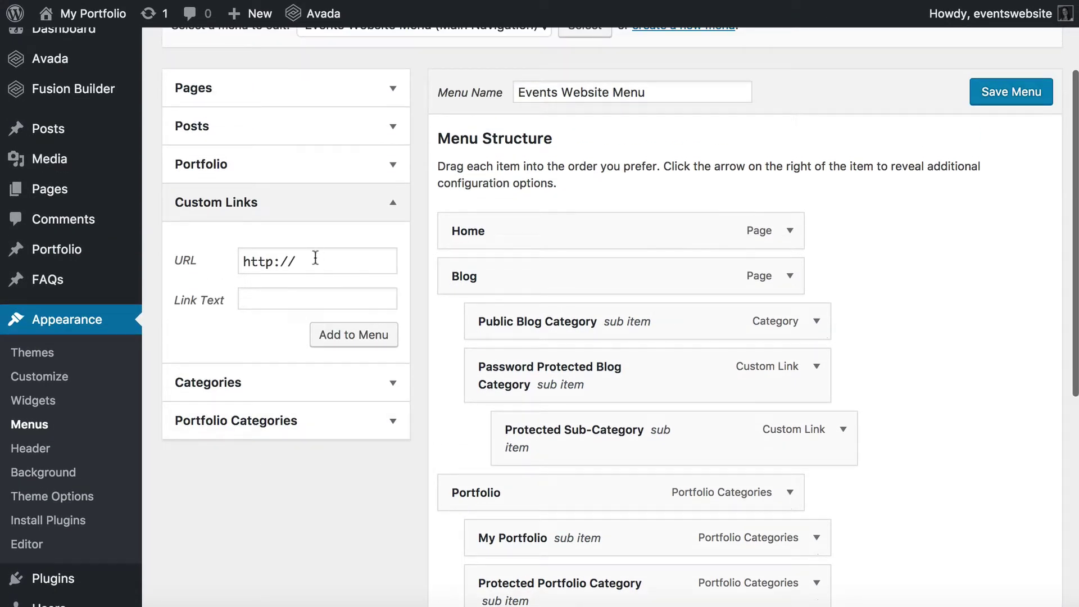
left_click_drag(315, 257, 205, 255)
key("super+v")
left_click(266, 301)
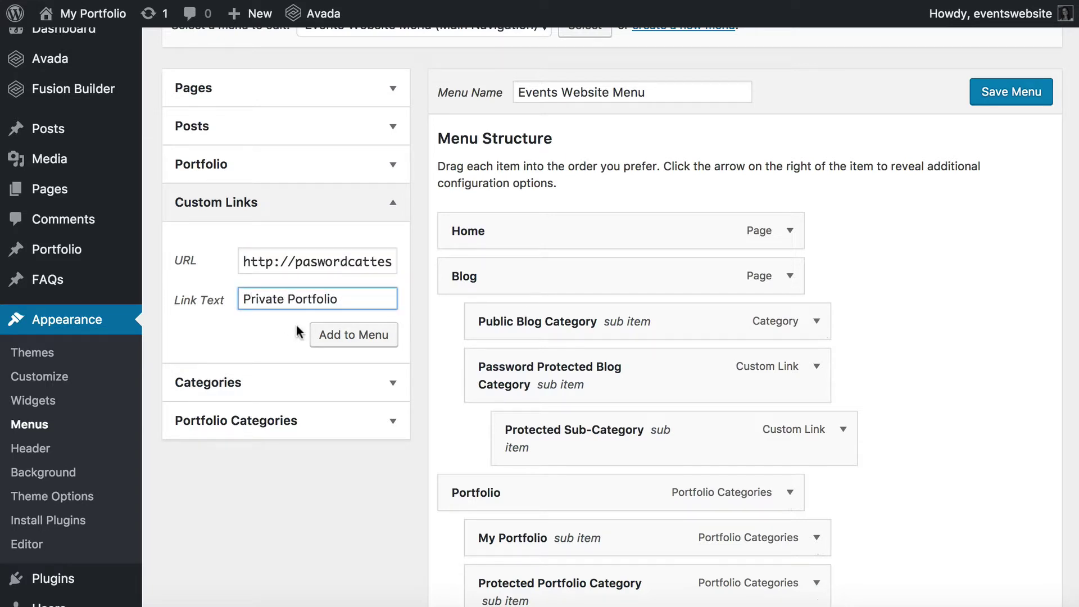
left_click(355, 336)
scroll(798, 435, "down", 7)
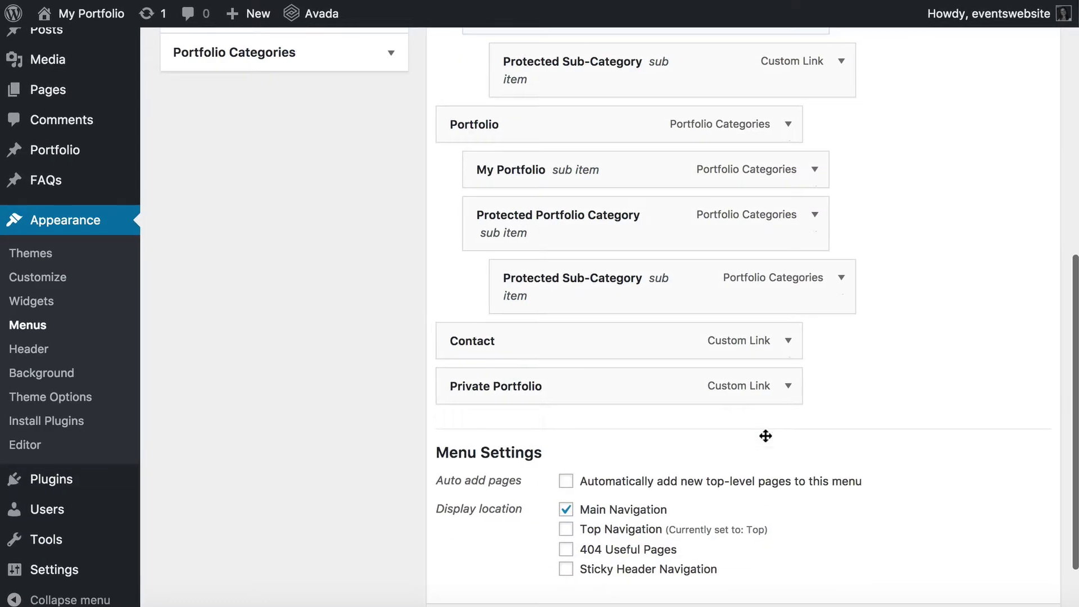
left_click_drag(518, 392, 549, 214)
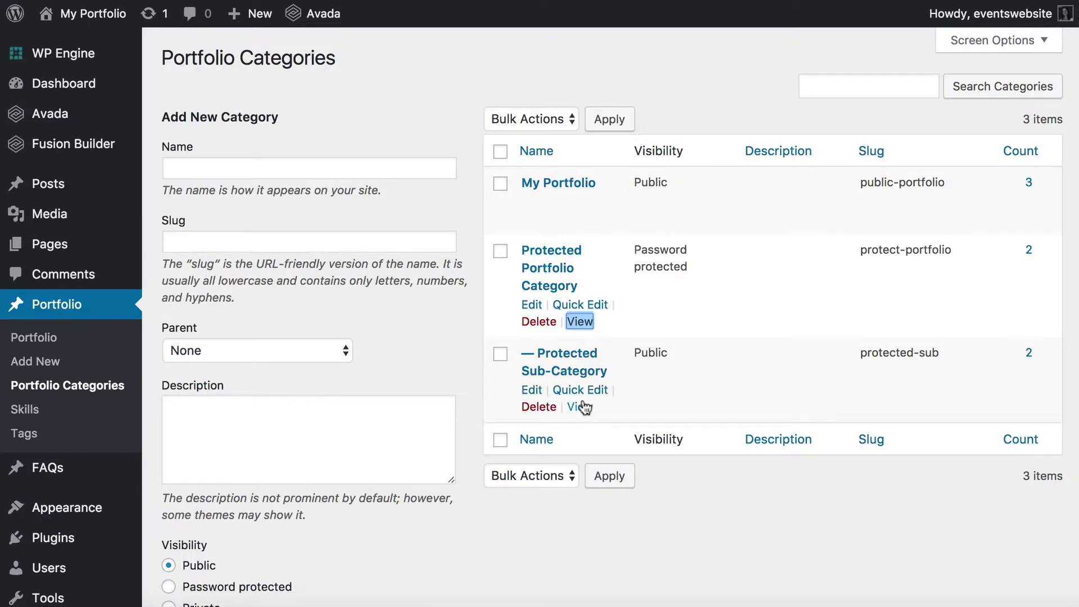
Add a custom menu link to the Protected Sub-Category page, labelled 'Private Sub-Category'.
right_click(584, 407)
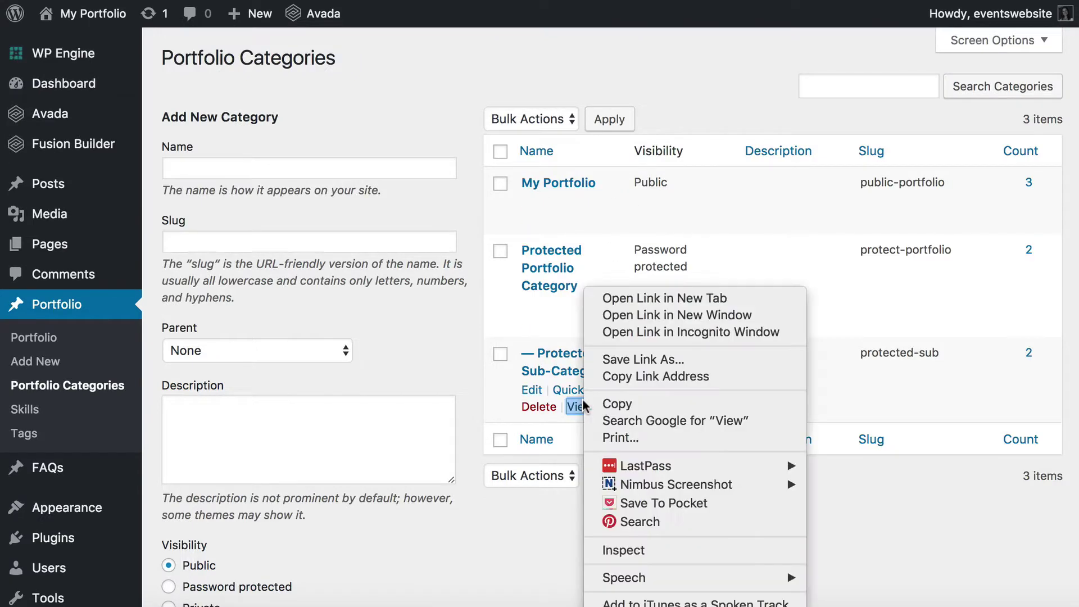
left_click(624, 378)
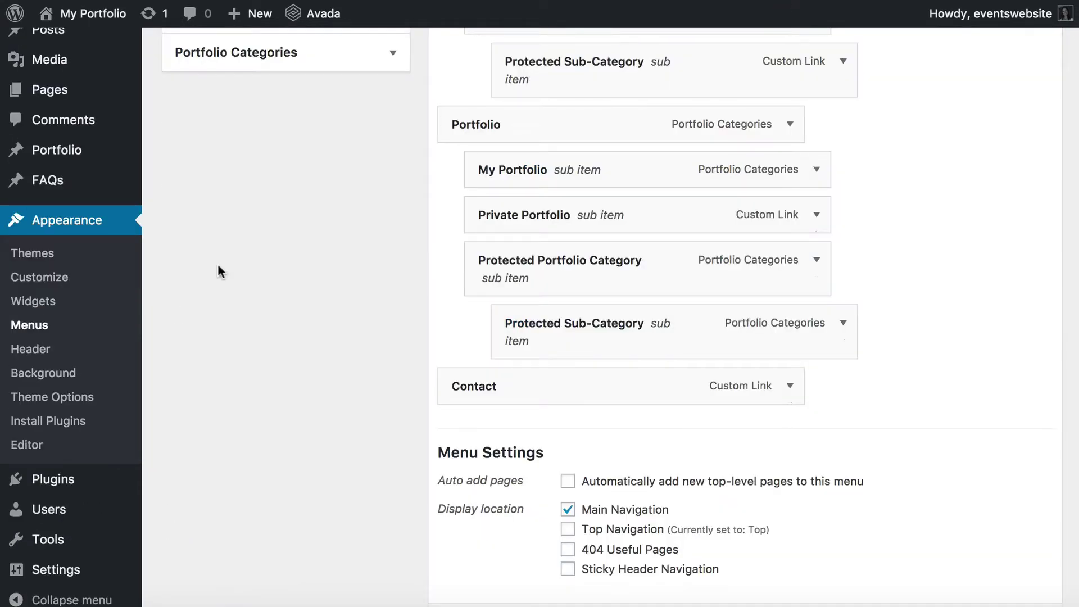
scroll(218, 264, "up", 5)
left_click_drag(309, 269, 218, 264)
key("super+v")
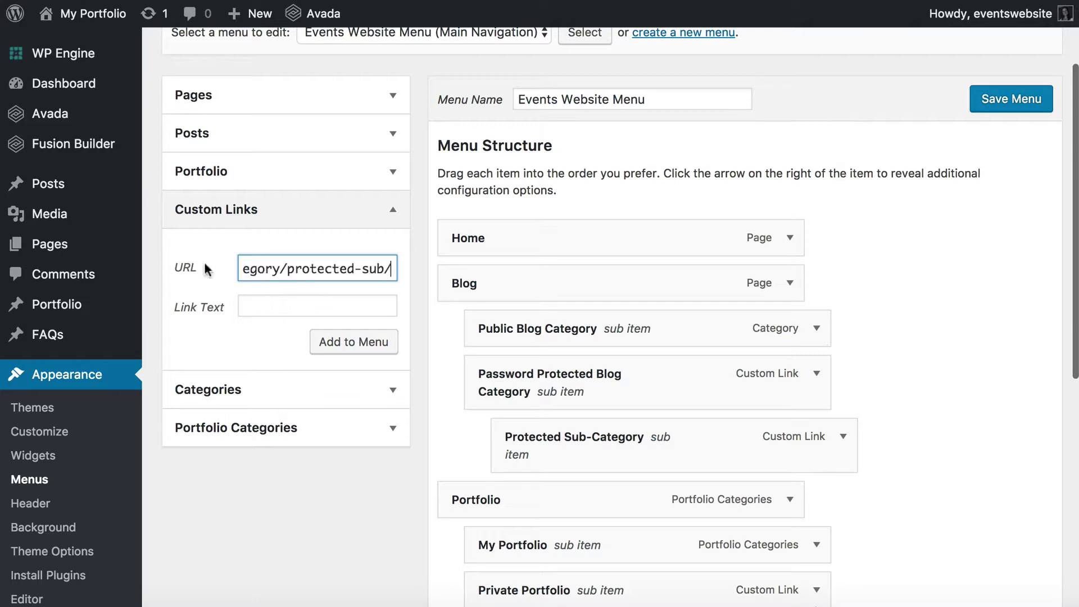
left_click(270, 305)
left_click(224, 429)
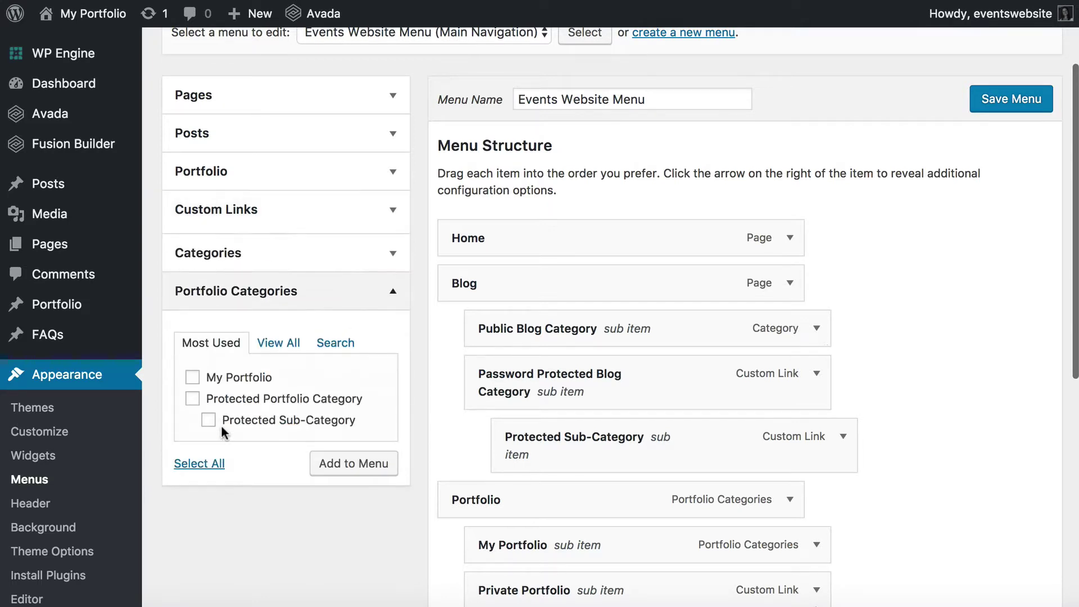
left_click(233, 295)
left_click(235, 209)
left_click(261, 311)
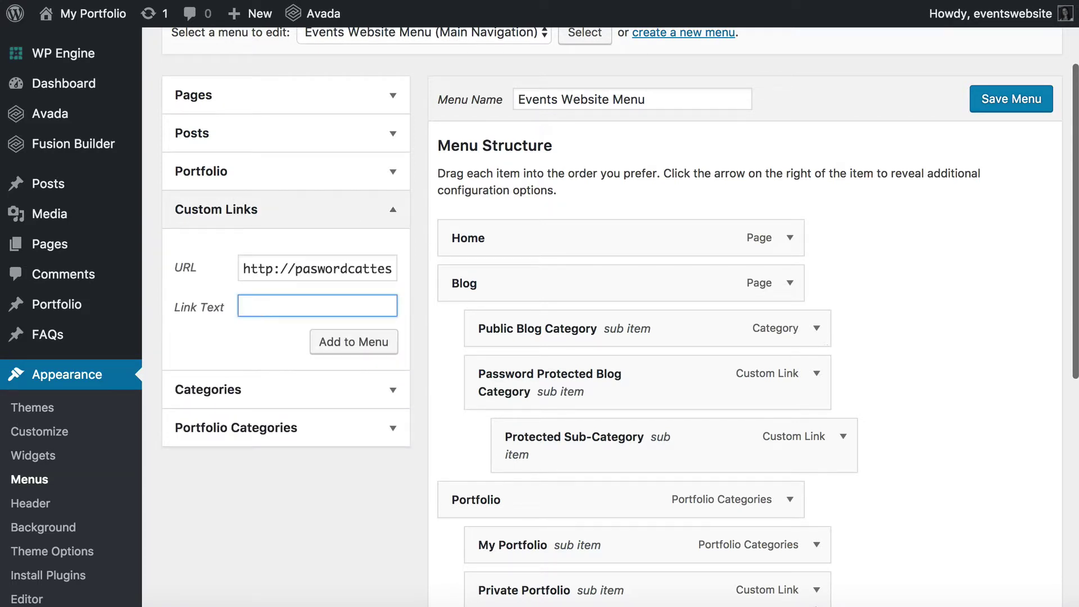
type("Private S")
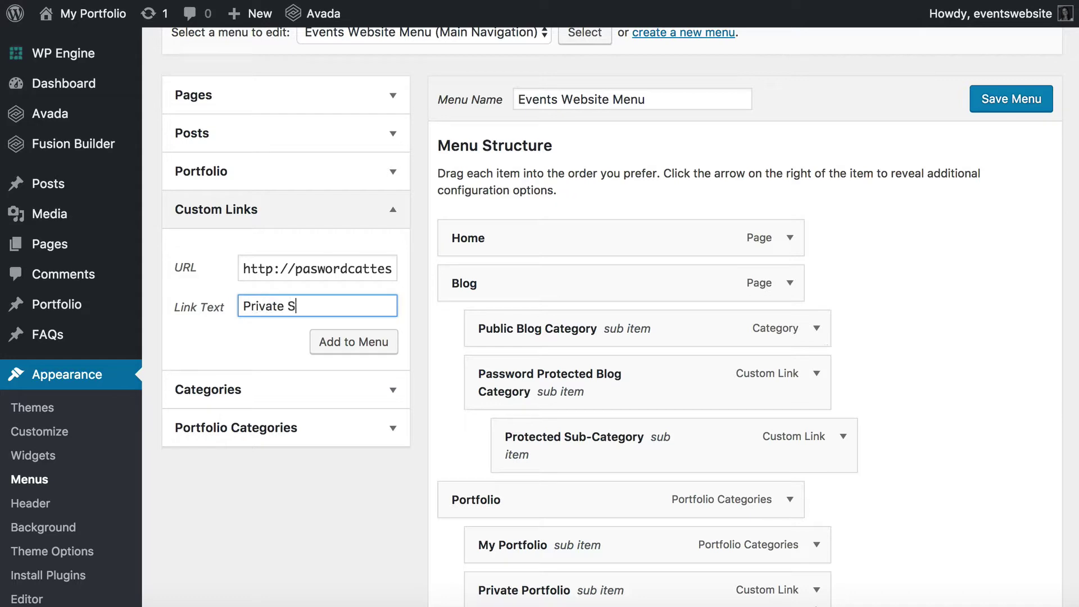
type("ub-Category")
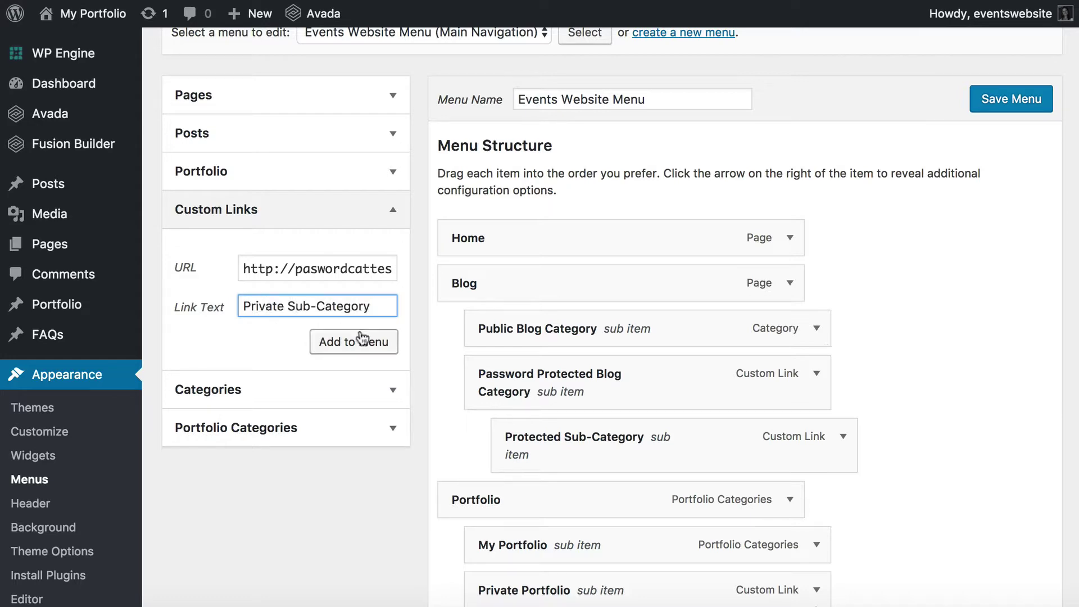
left_click(353, 342)
Nest the Private Sub-Category item under Private Portfolio and save the menu.
scroll(731, 497, "down", 5)
scroll(731, 501, "down", 3)
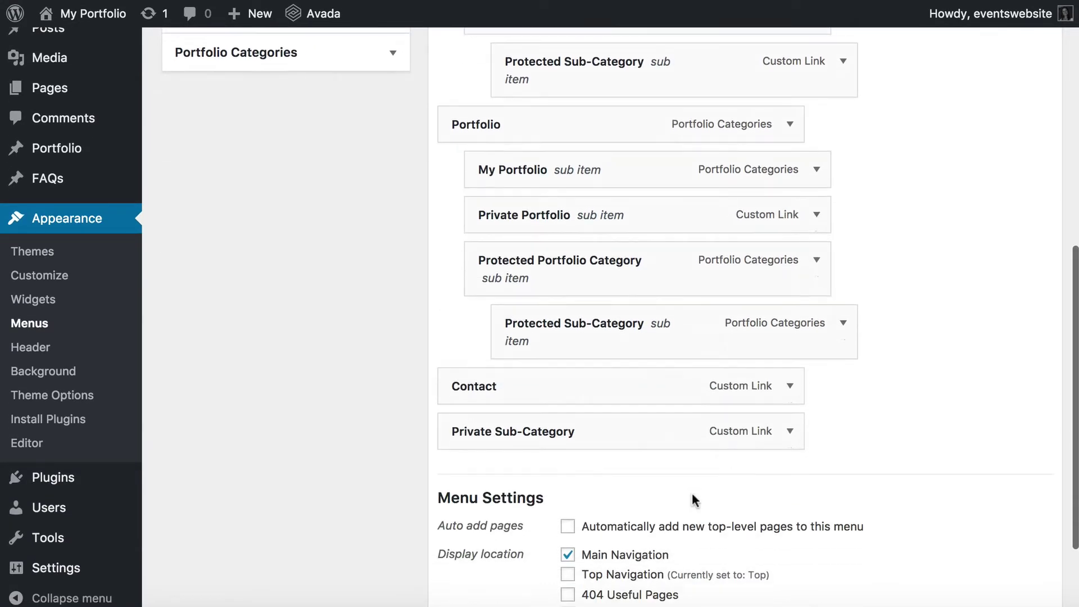
left_click_drag(530, 436, 607, 263)
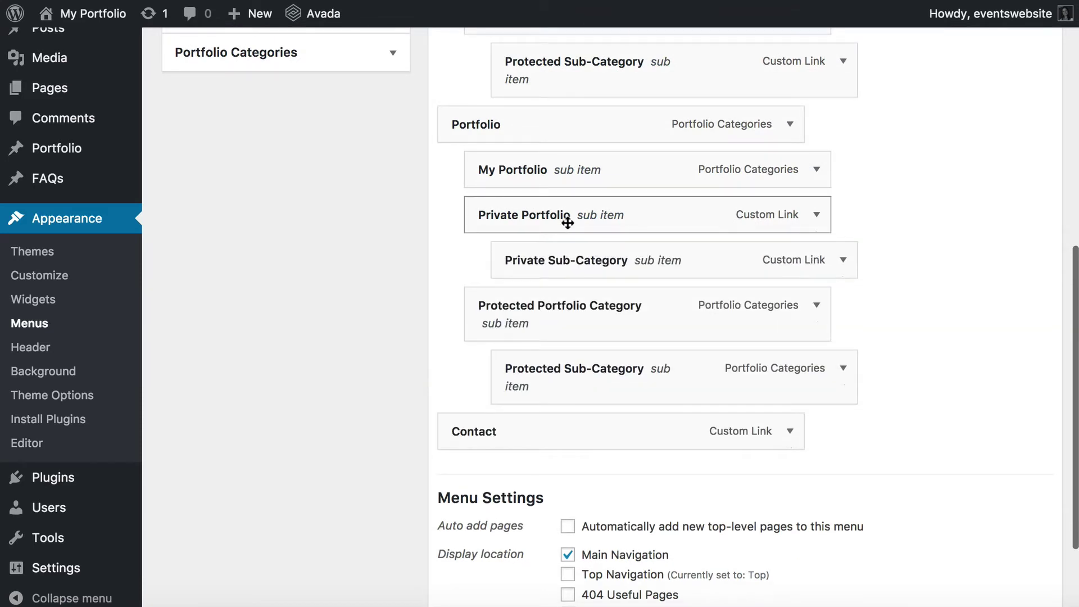
scroll(566, 219, "up", 1)
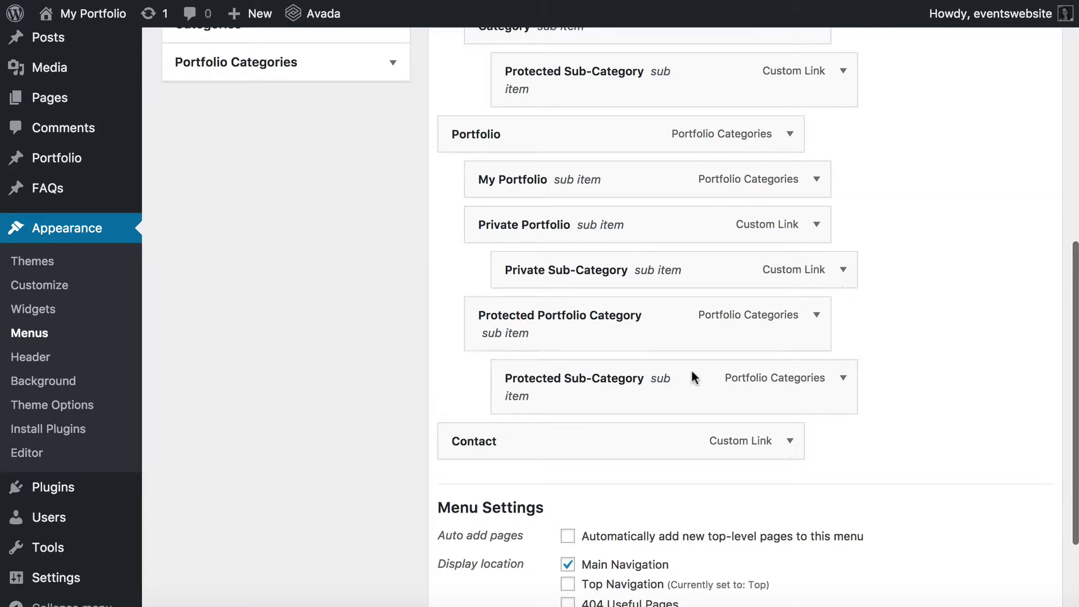
scroll(795, 408, "down", 5)
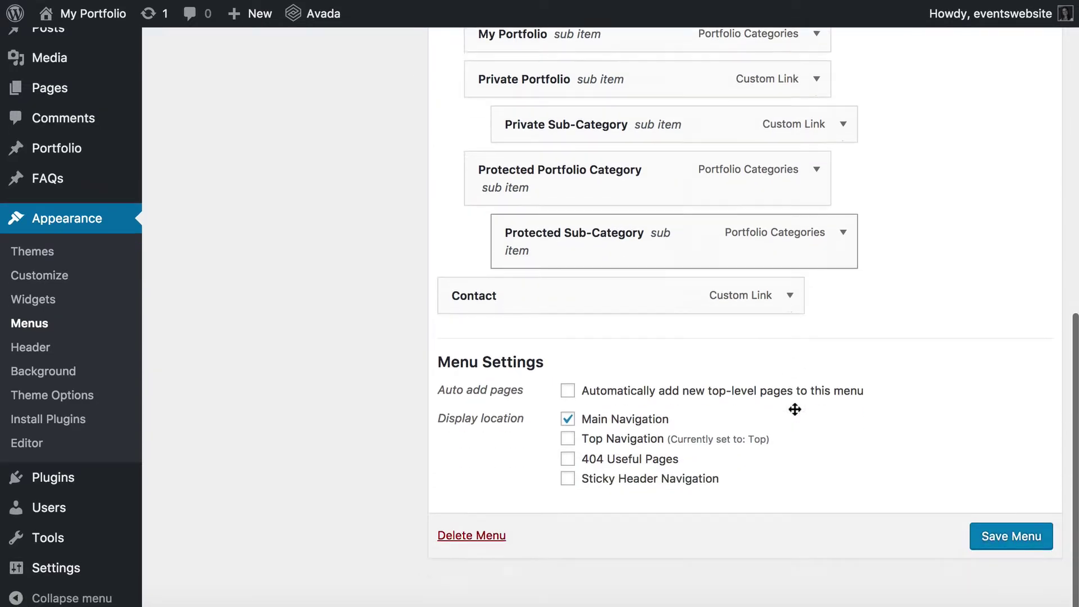
left_click(1011, 525)
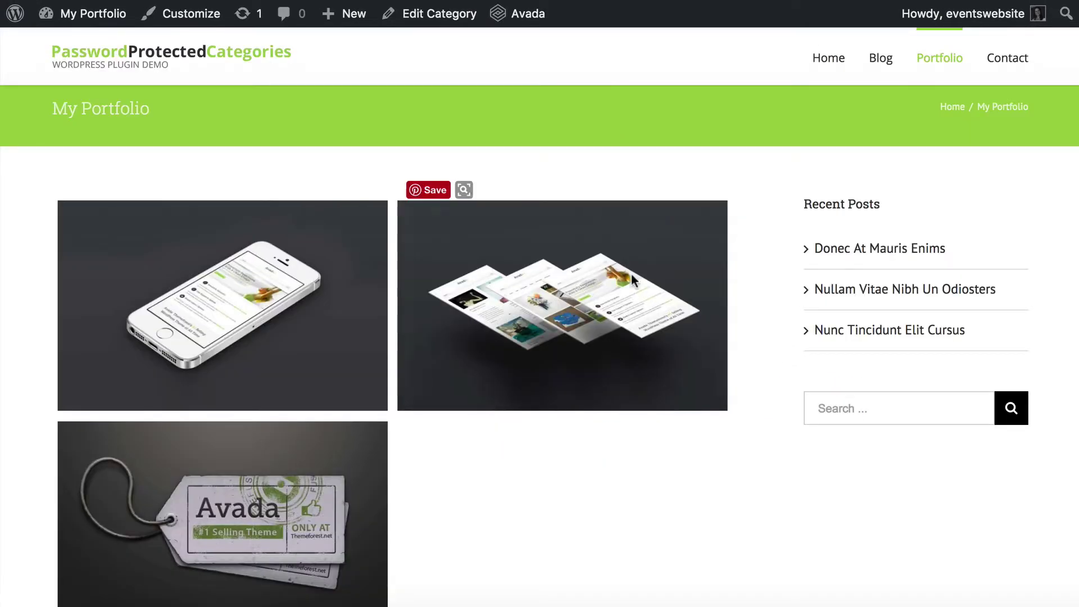
Reload the live site and pick Private Portfolio from the Portfolio dropdown menu.
key("super+r")
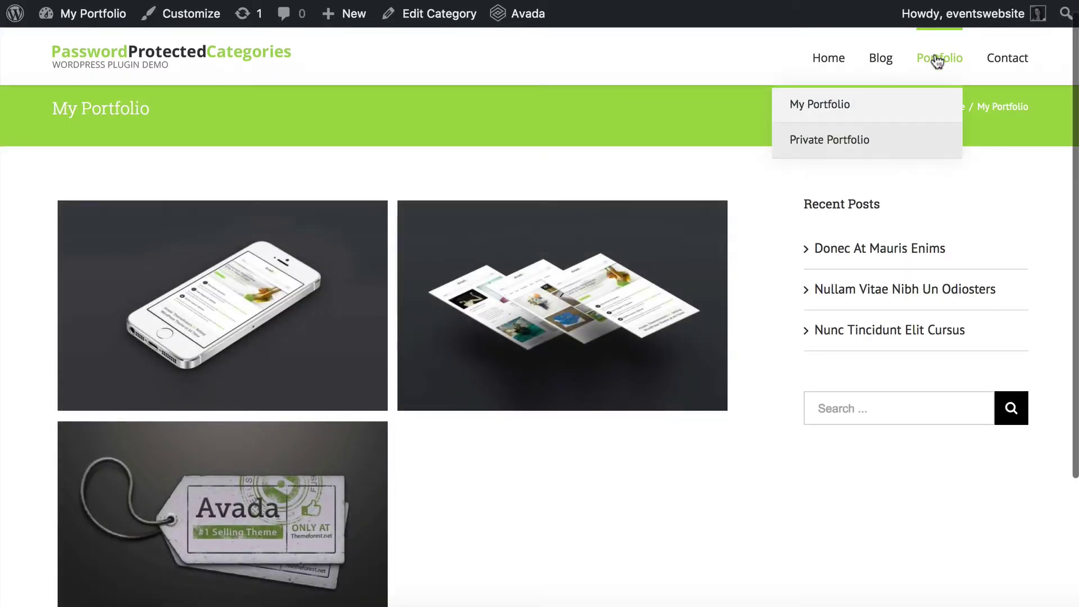
mouse_move(941, 62)
mouse_move(885, 145)
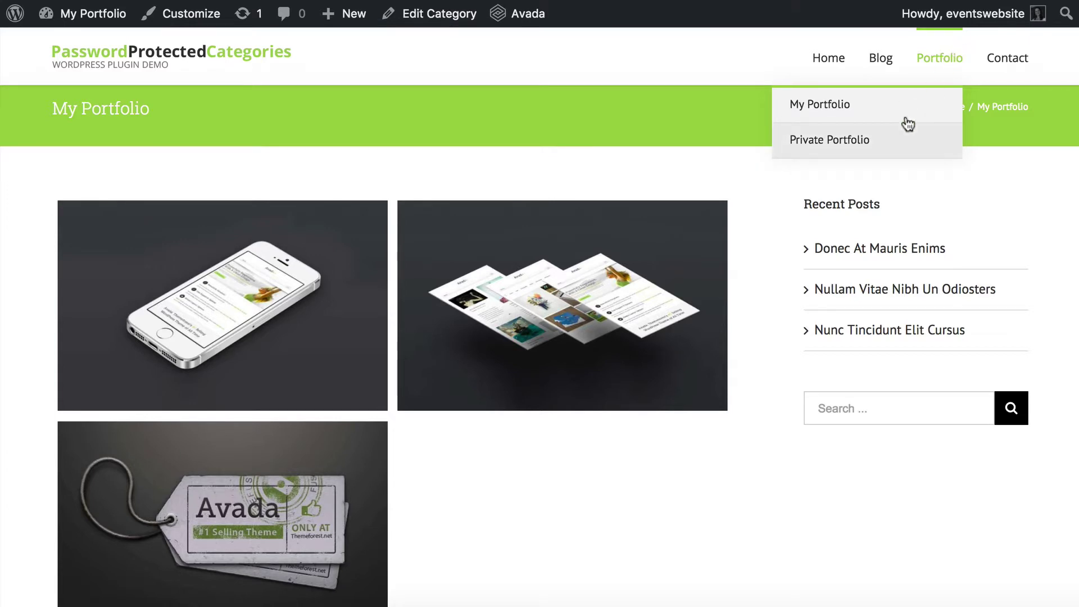
mouse_move(833, 153)
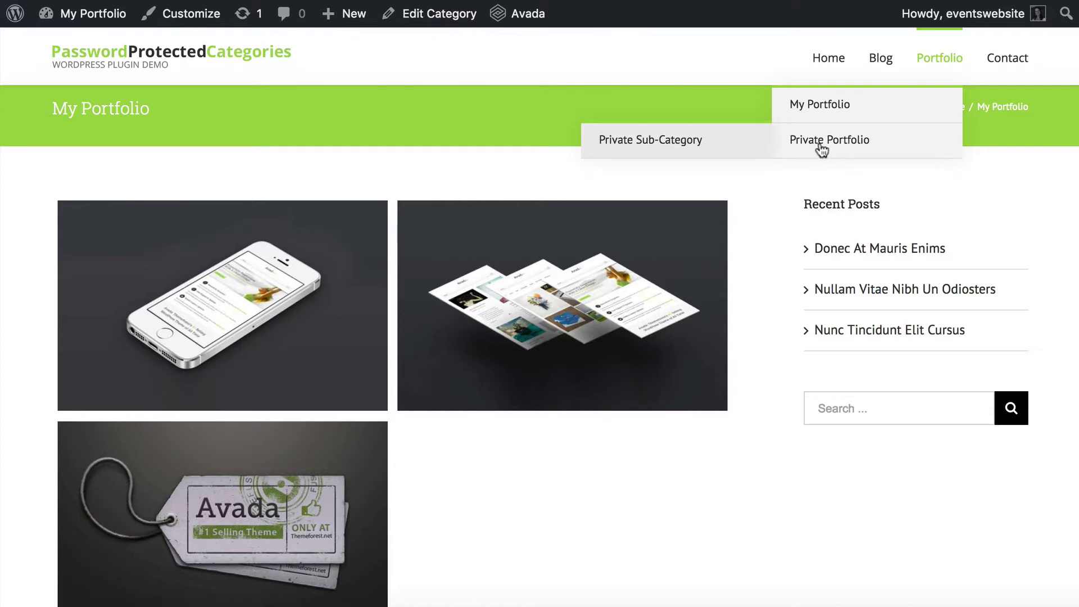
left_click(821, 150)
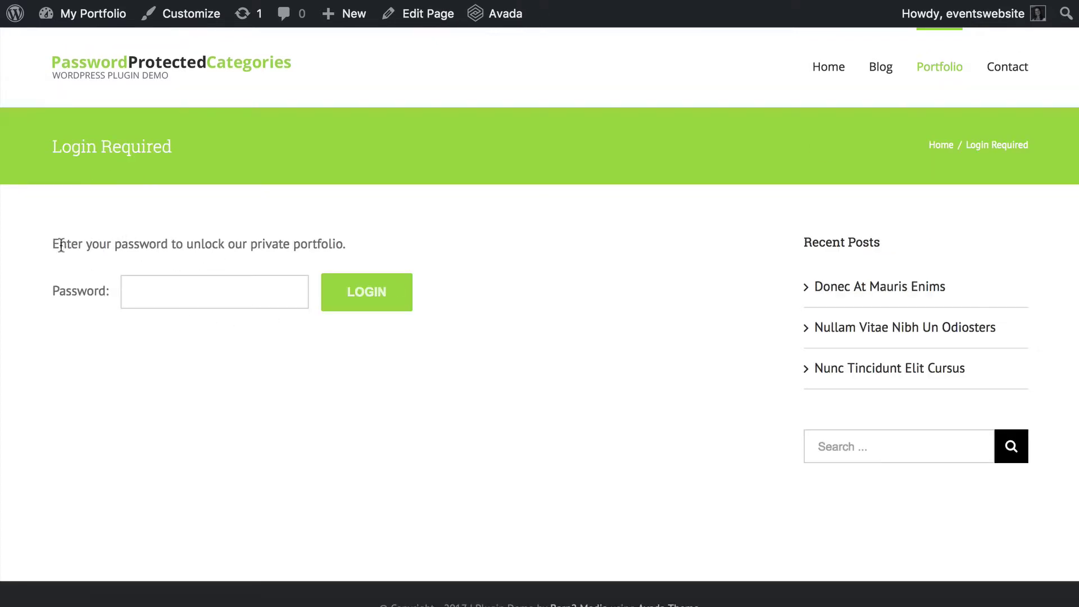
Enter the category password and log in to unlock Private Portfolio.
left_click_drag(51, 243, 368, 244)
left_click(214, 291)
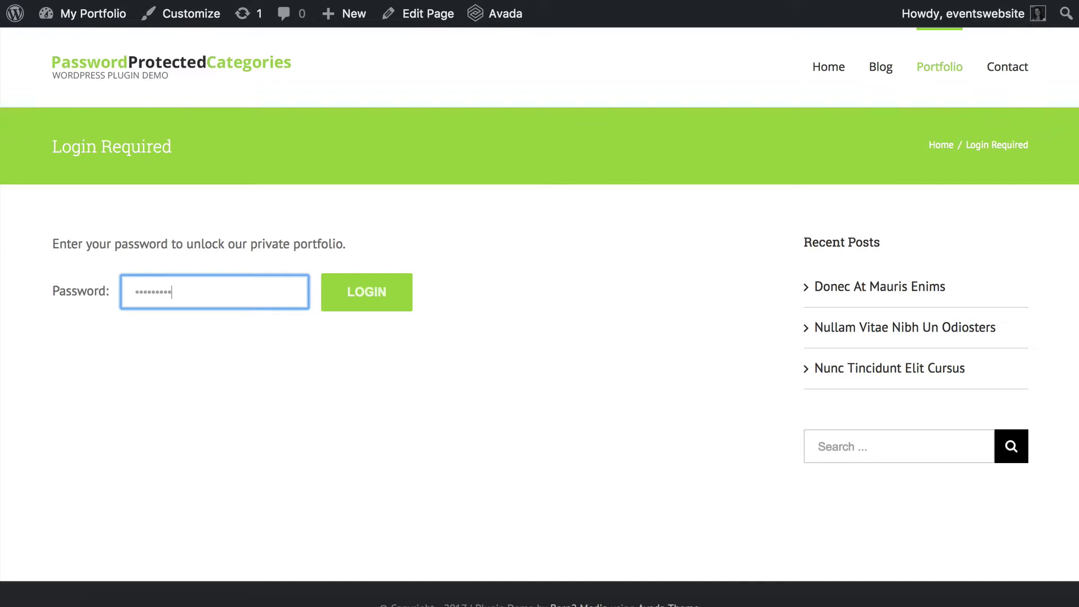
left_click(385, 295)
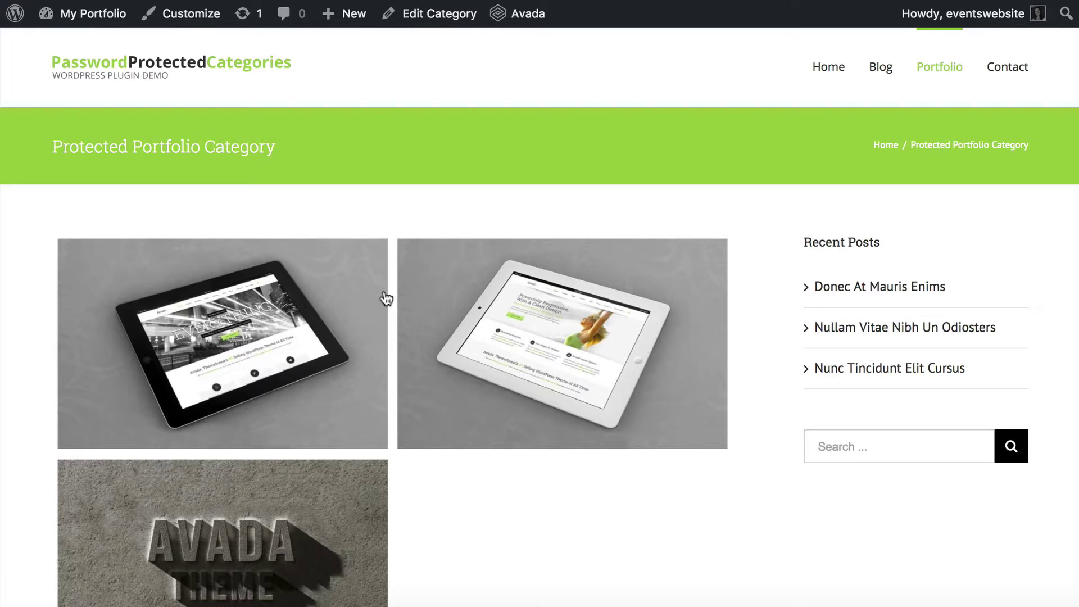
Open the Proin Sodales Quam project and scroll through its page.
scroll(386, 297, "down", 3)
scroll(386, 298, "up", 2)
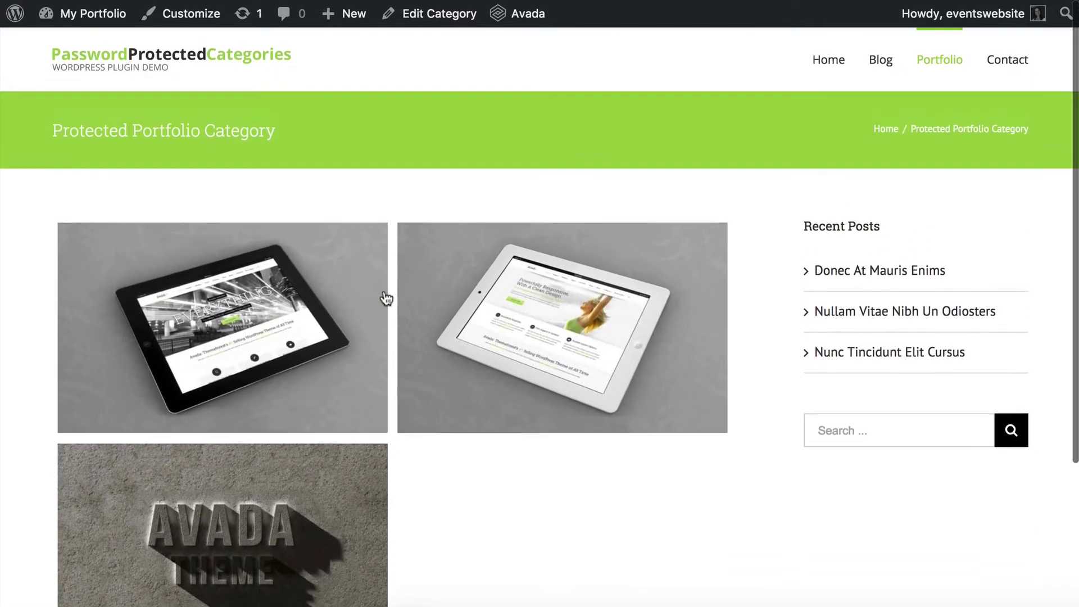
scroll(386, 298, "up", 1)
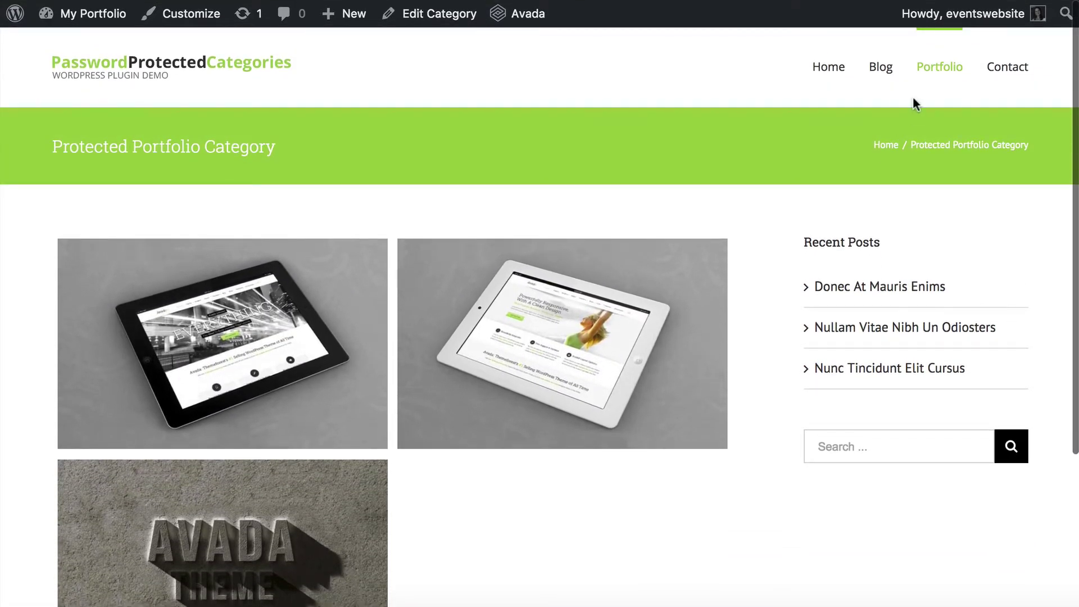
mouse_move(545, 357)
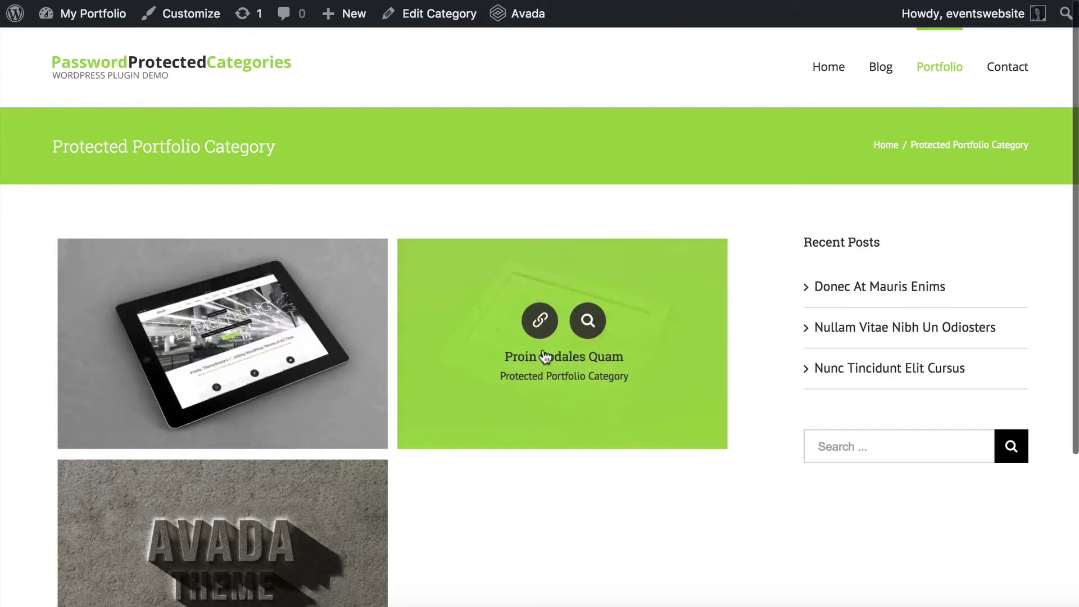
left_click(541, 321)
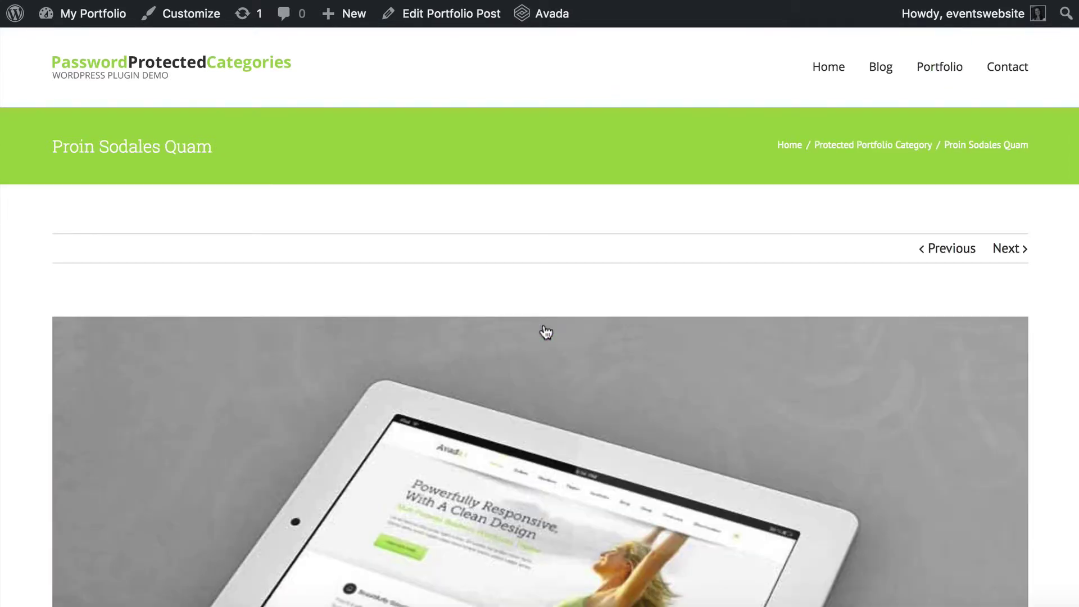
scroll(545, 332, "down", 10)
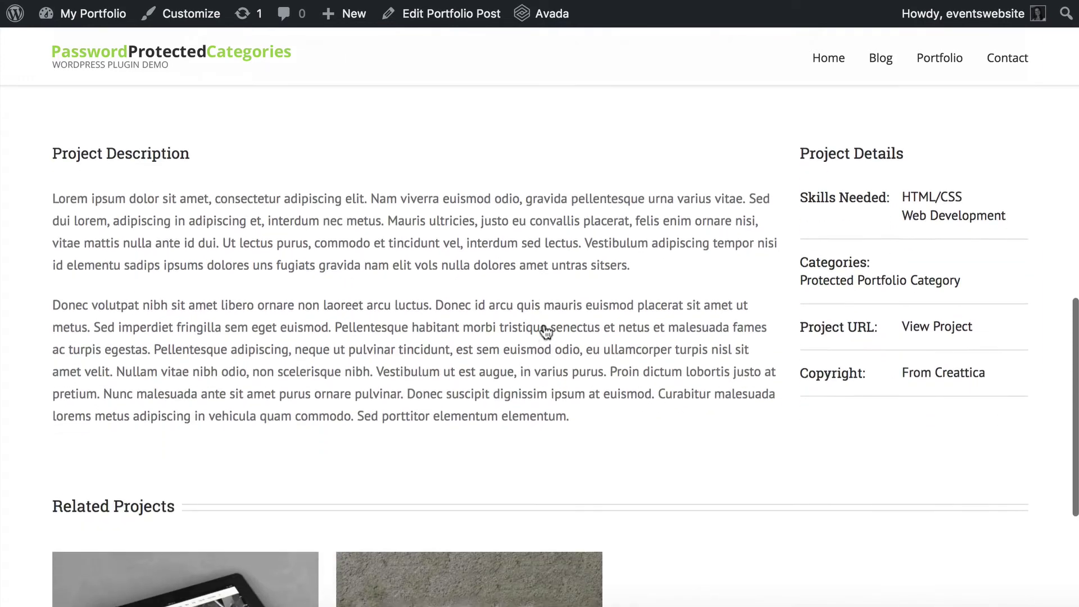
scroll(545, 332, "down", 1)
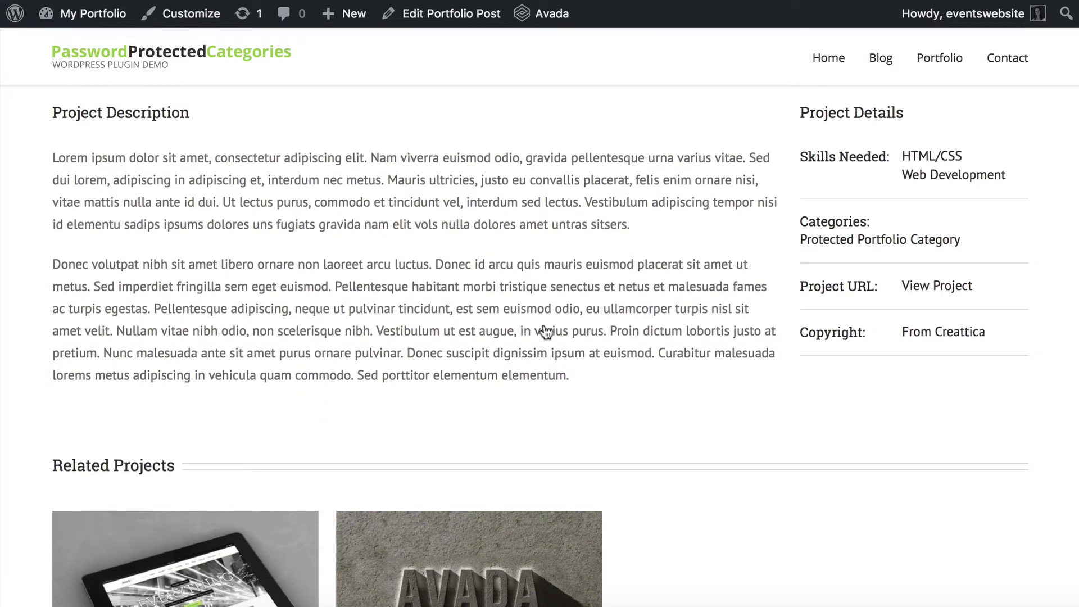
scroll(545, 332, "up", 11)
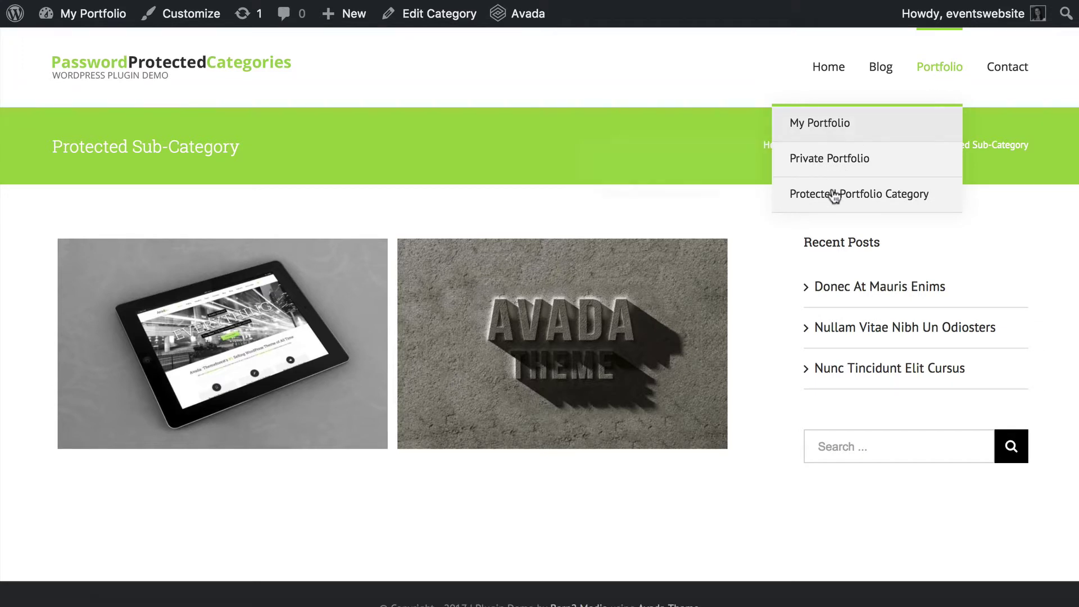
Go back through browser history toward the admin Portfolio Categories and menu editor pages.
mouse_move(831, 198)
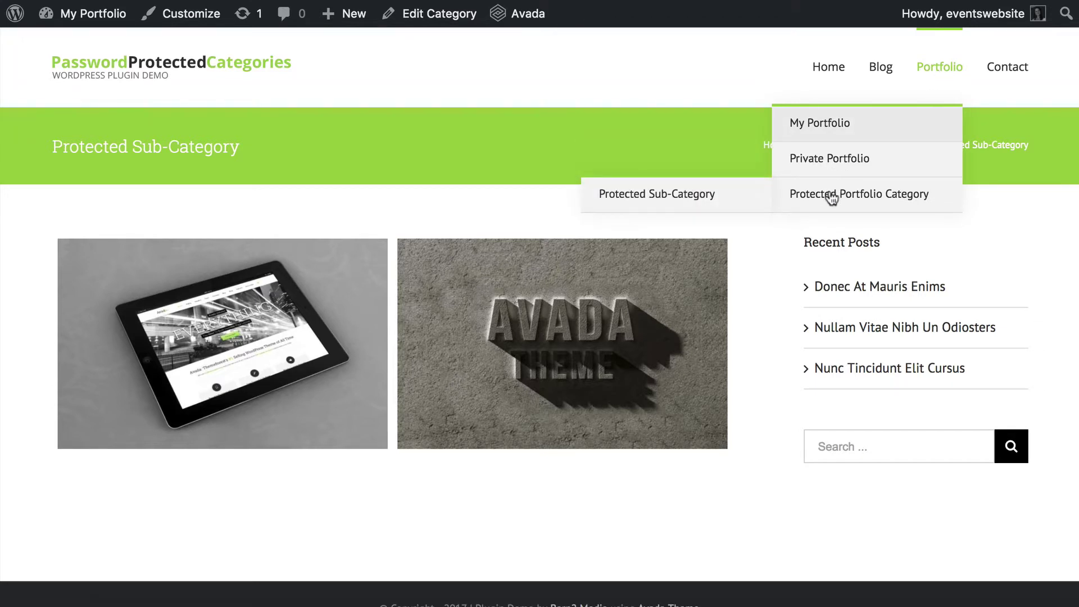
mouse_move(832, 168)
key("alt+Left")
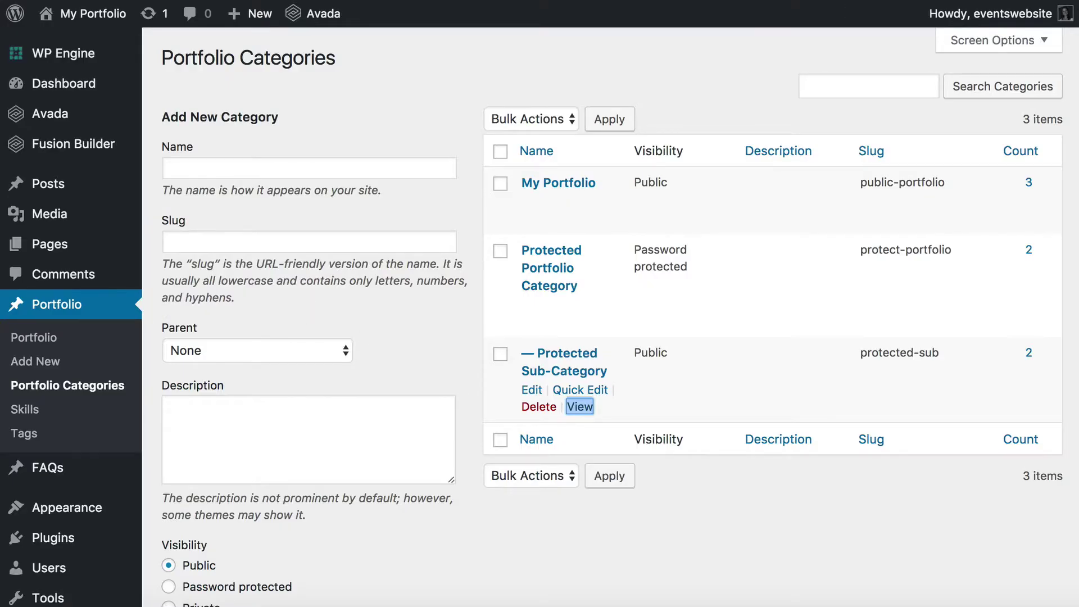
key("alt+Left")
scroll(356, 422, "down", 5)
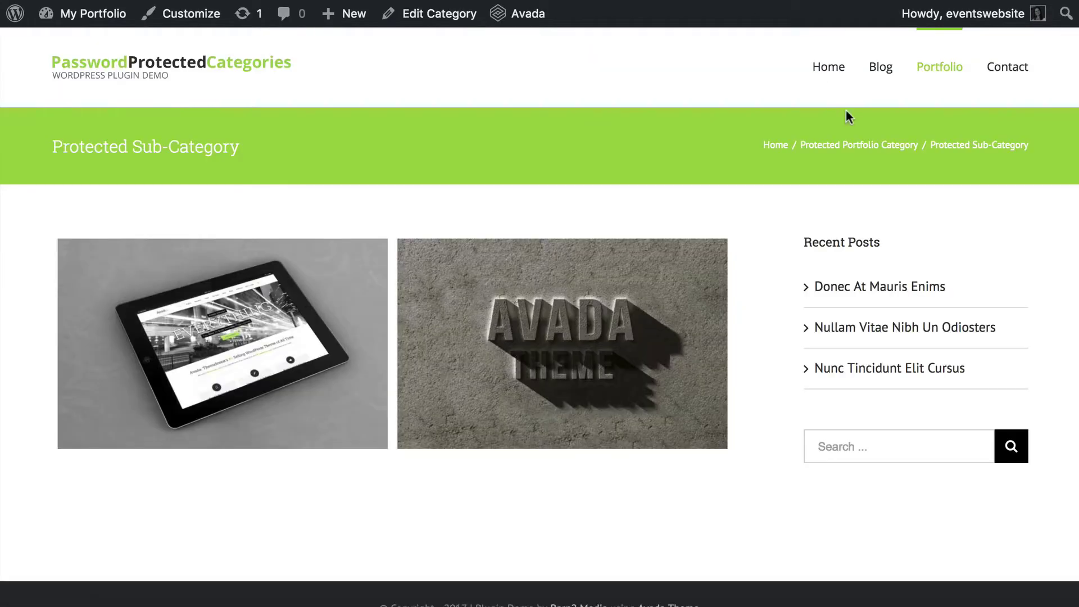
mouse_move(938, 66)
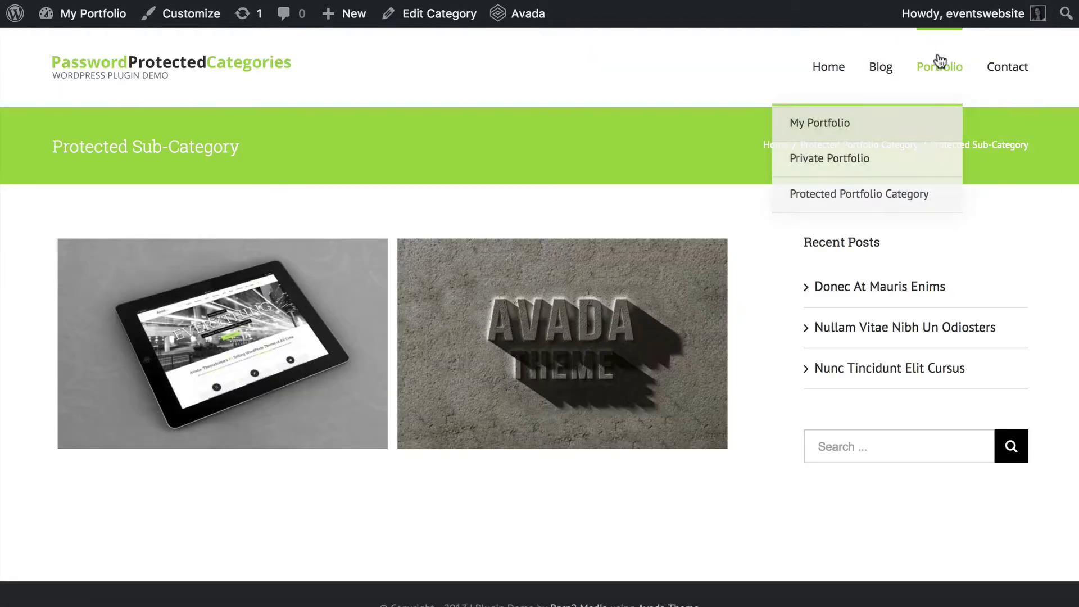
mouse_move(809, 164)
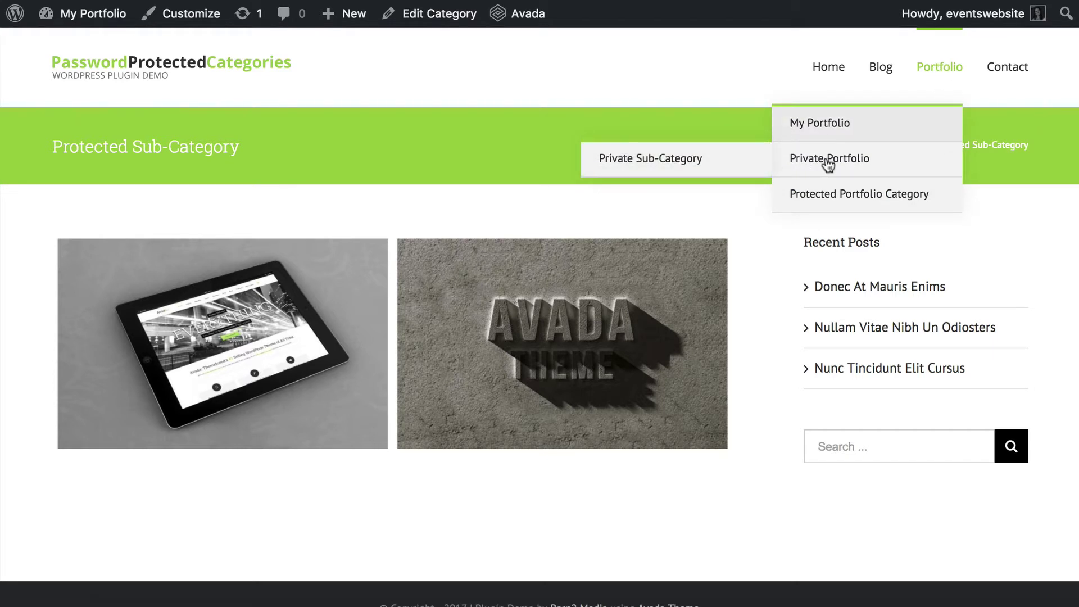
mouse_move(833, 201)
Reopen the closed Appearance > Menus tab showing Events Website Menu.
right_click(781, 0)
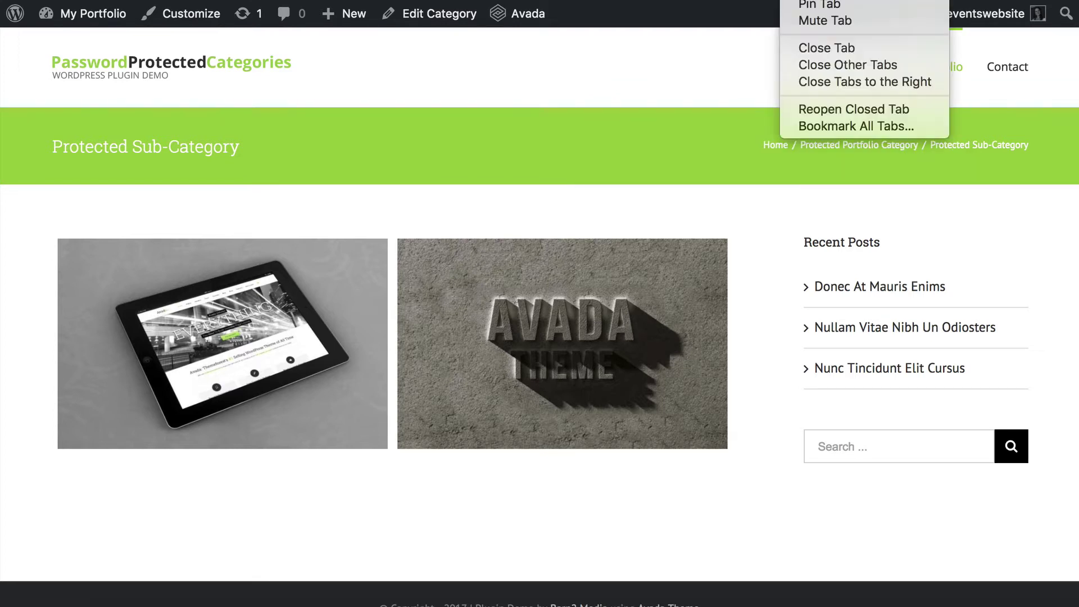
left_click(854, 109)
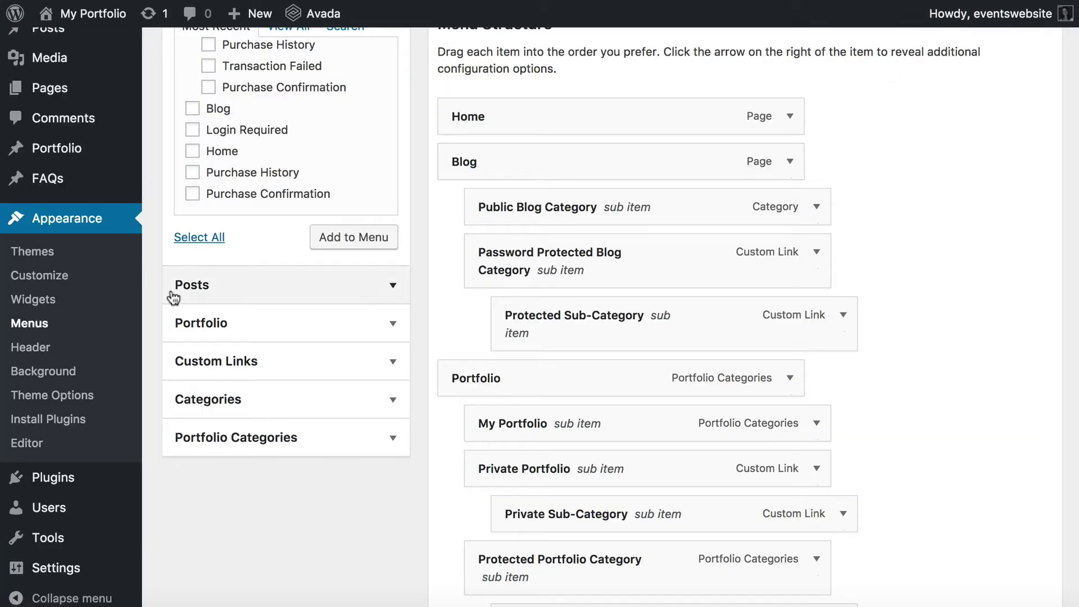
scroll(90, 275, "up", 5)
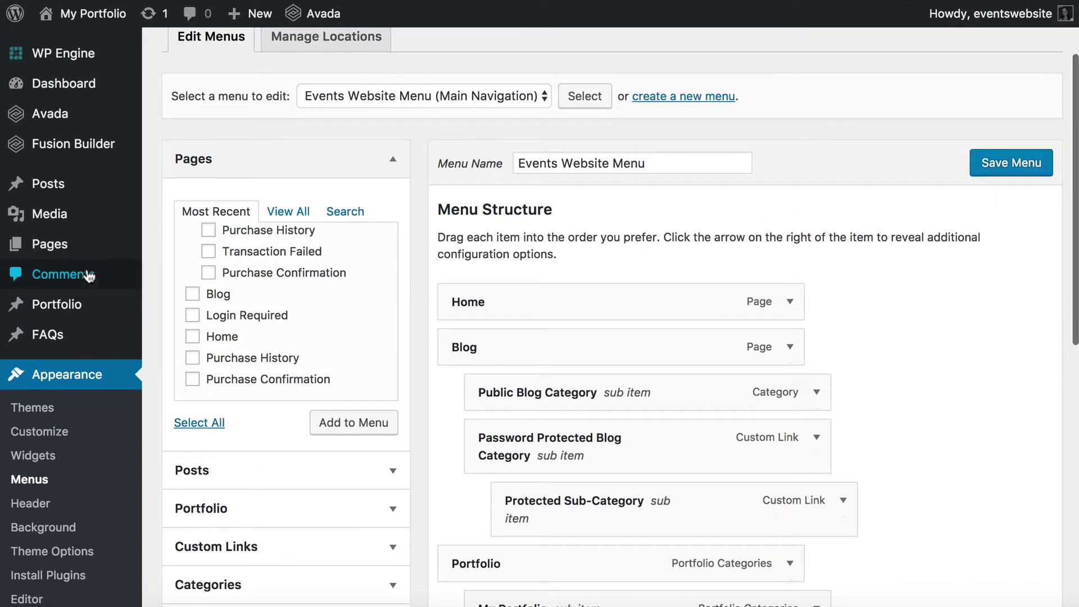
scroll(89, 276, "down", 3)
scroll(88, 277, "down", 1)
mouse_move(56, 171)
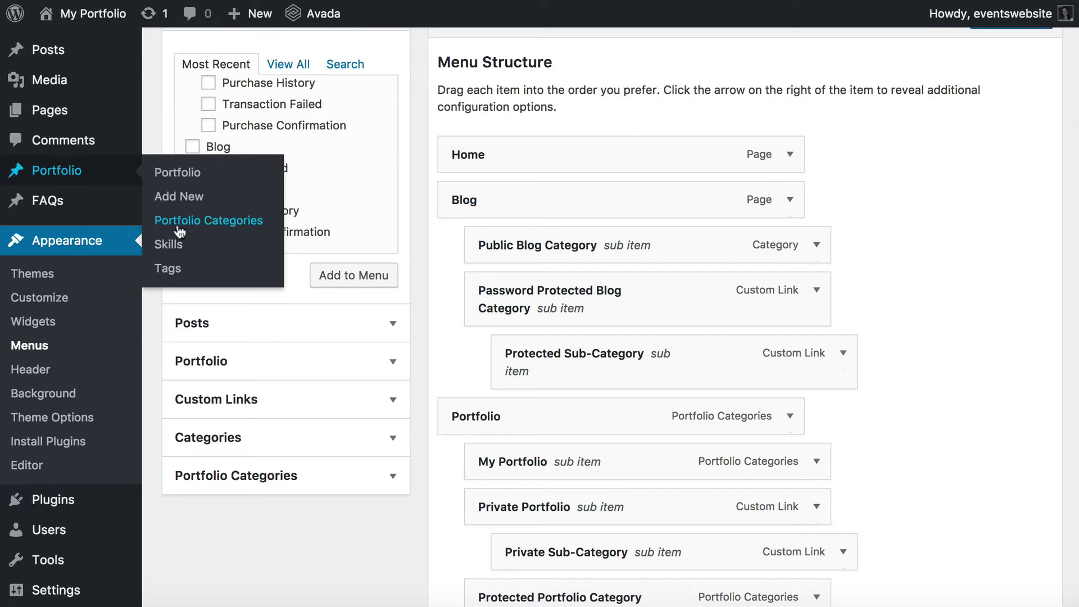
Name the new portfolio category 'Another hidden category' with slug 'another'.
left_click(179, 222)
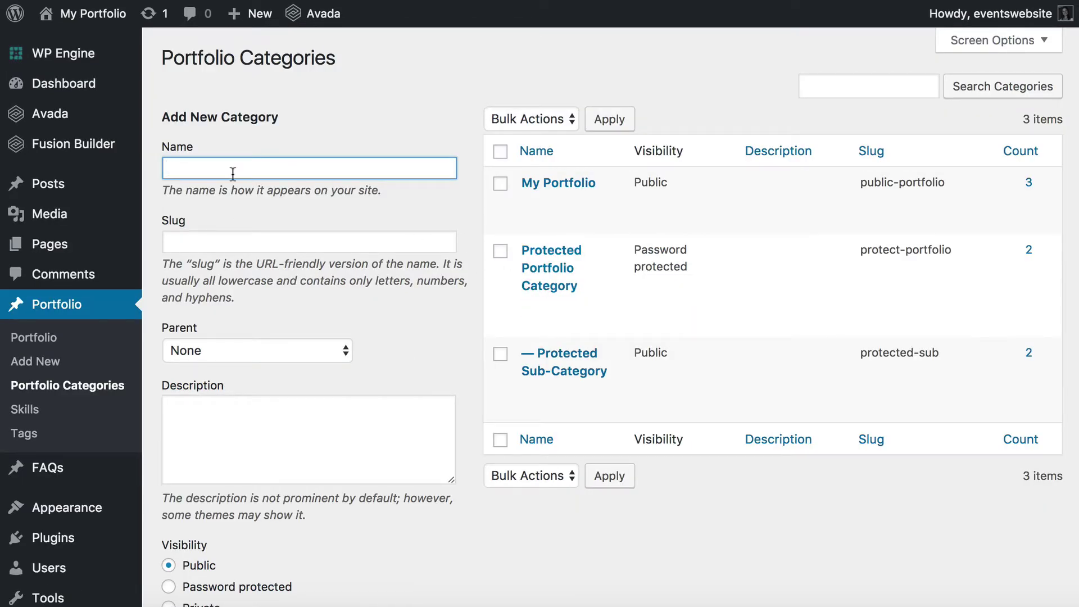
type("Another hidden cate")
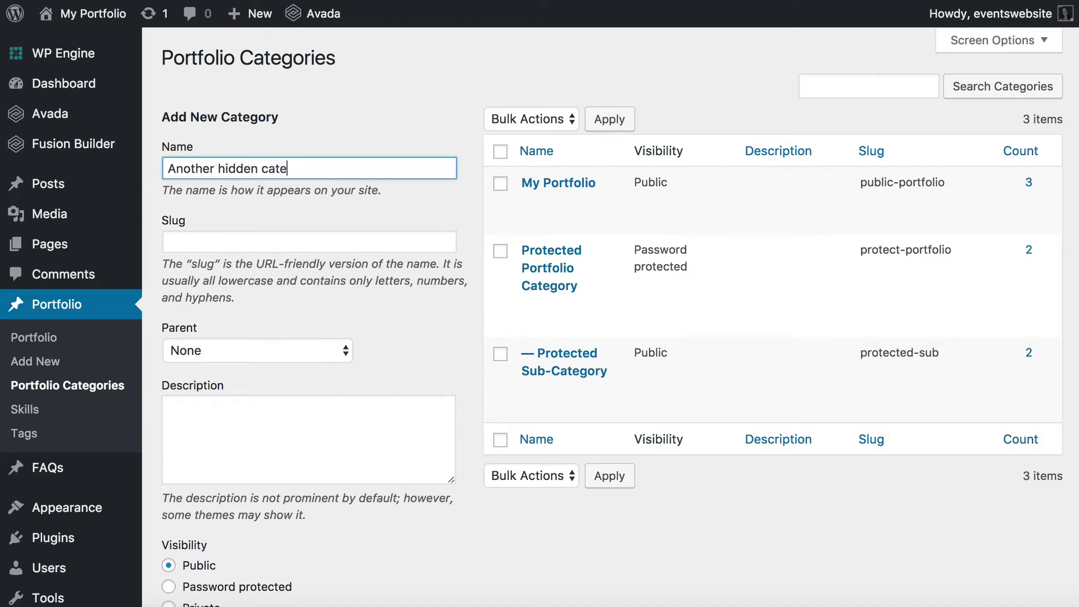
type("gory")
left_click(218, 236)
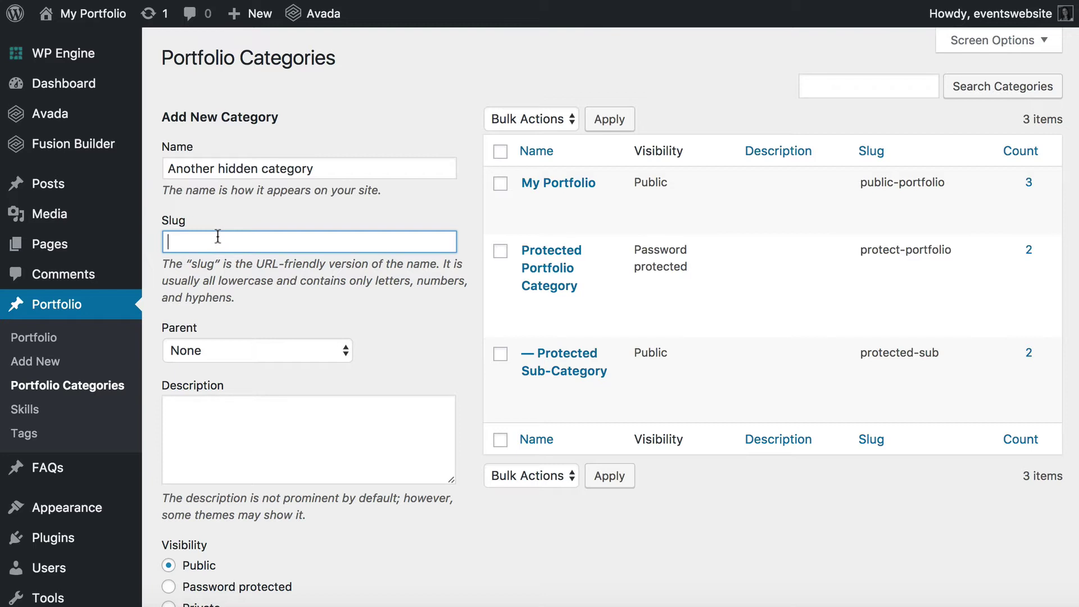
type("another")
Set it password protected with its password, no parent, and add the category.
scroll(205, 366, "down", 3)
left_click(203, 481)
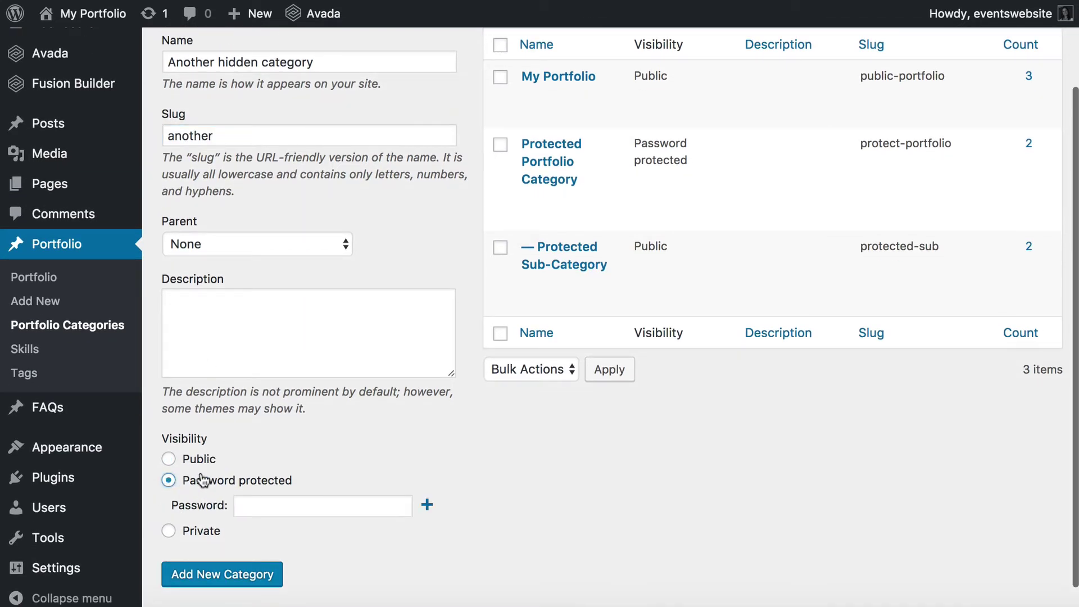
left_click(250, 505)
type("hidden")
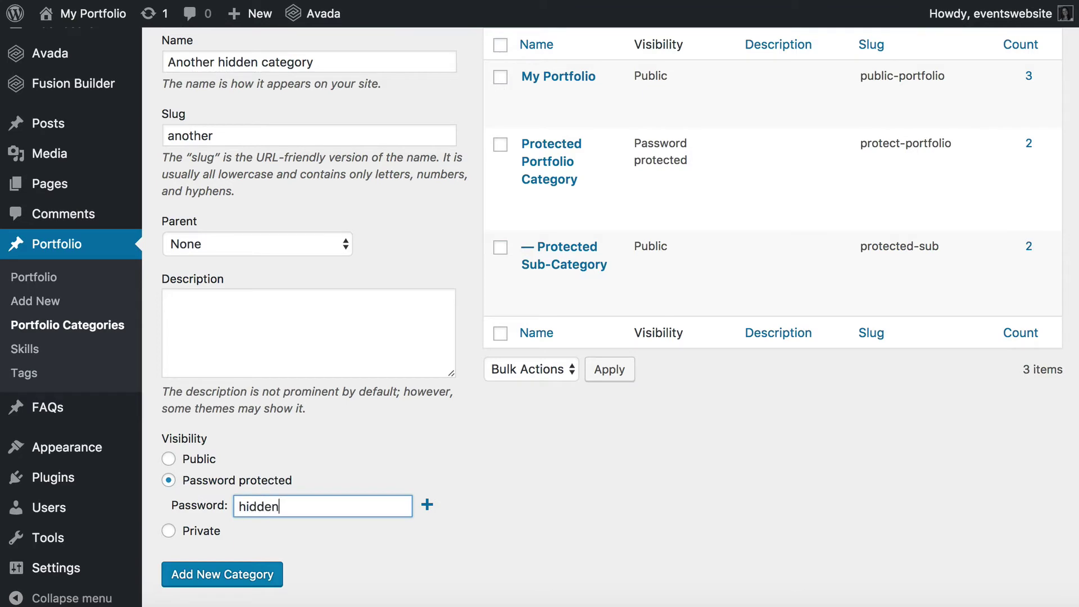
type("cat")
scroll(272, 504, "up", 3)
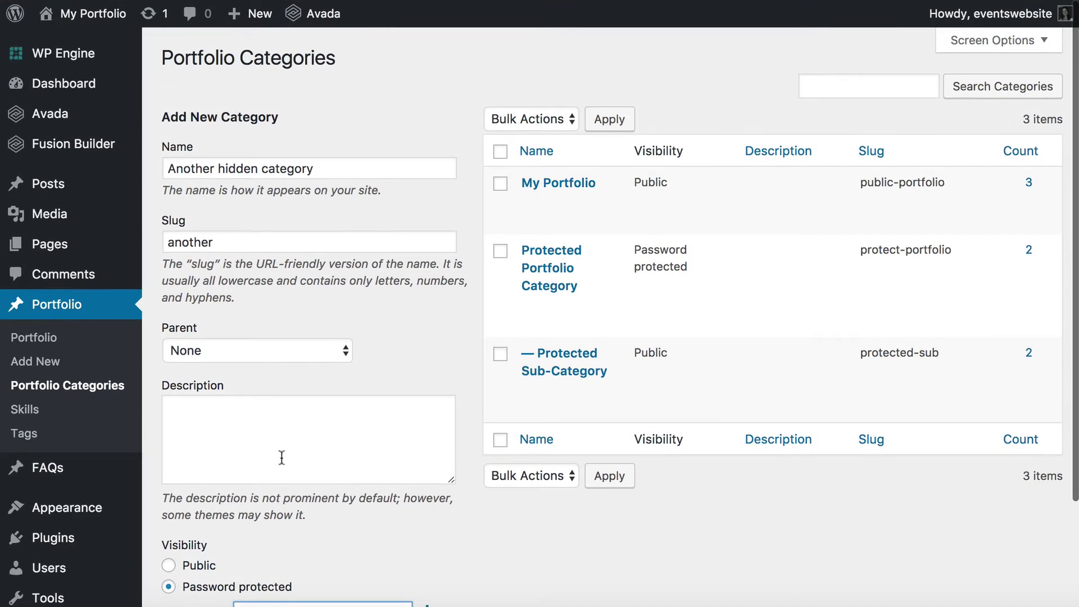
left_click(257, 354)
left_click(241, 350)
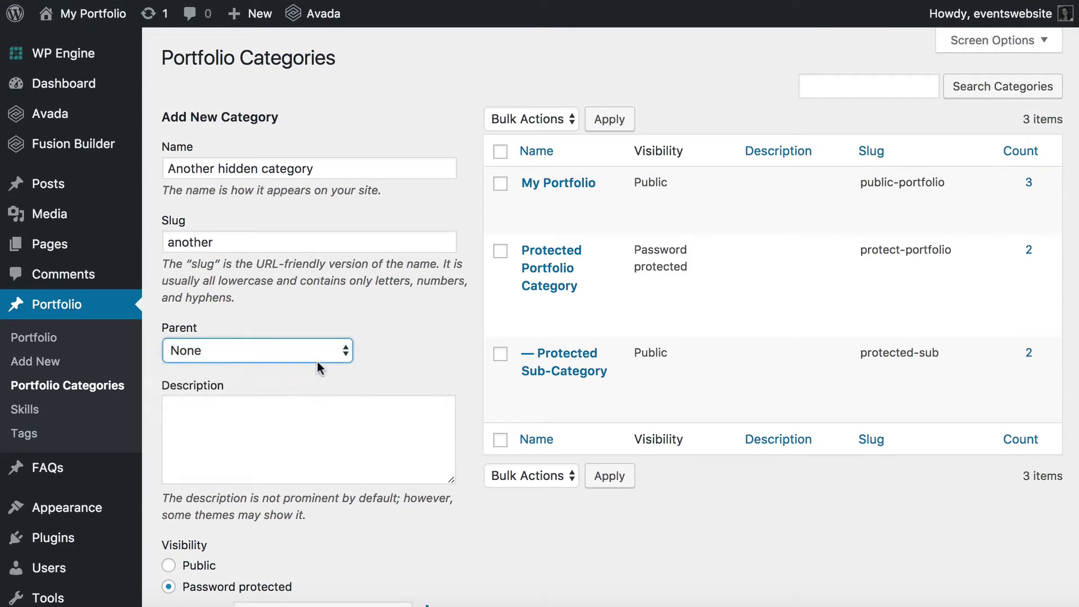
scroll(258, 505, "down", 4)
left_click(216, 534)
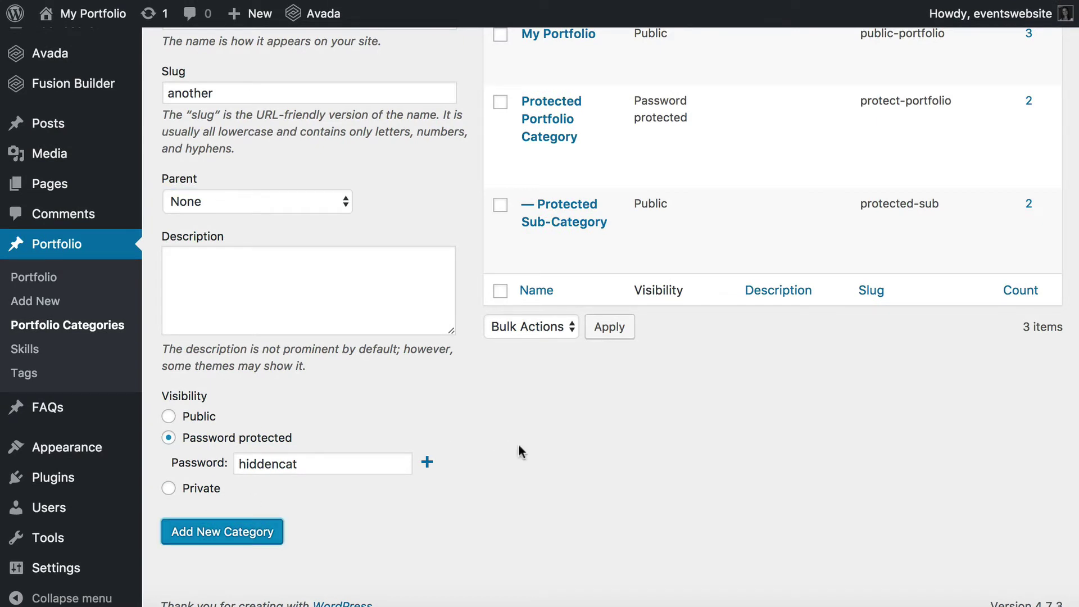
scroll(518, 444, "up", 3)
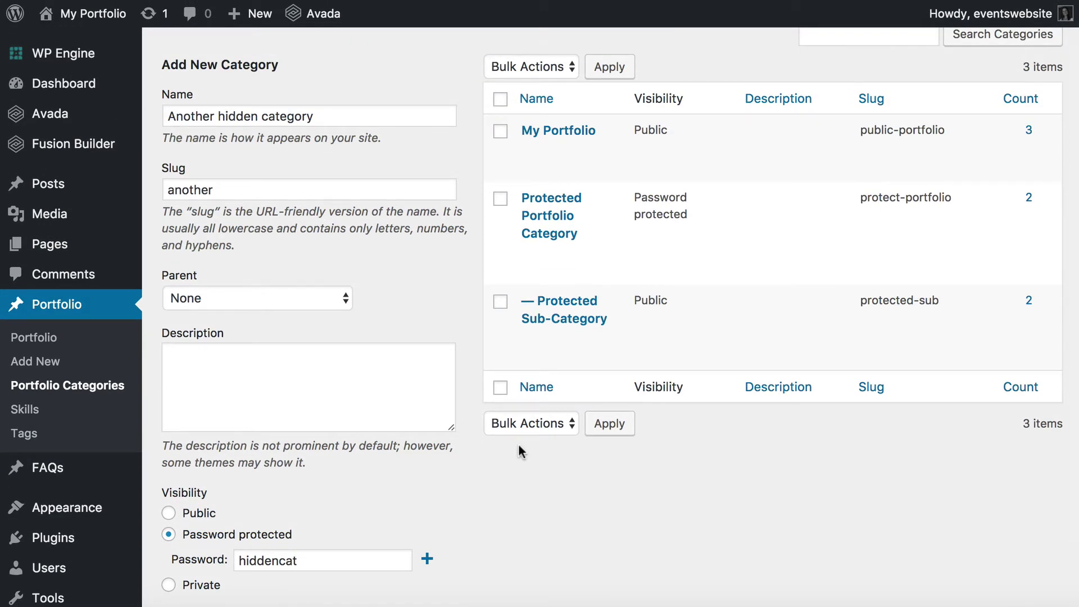
scroll(518, 444, "down", 3)
scroll(495, 463, "up", 2)
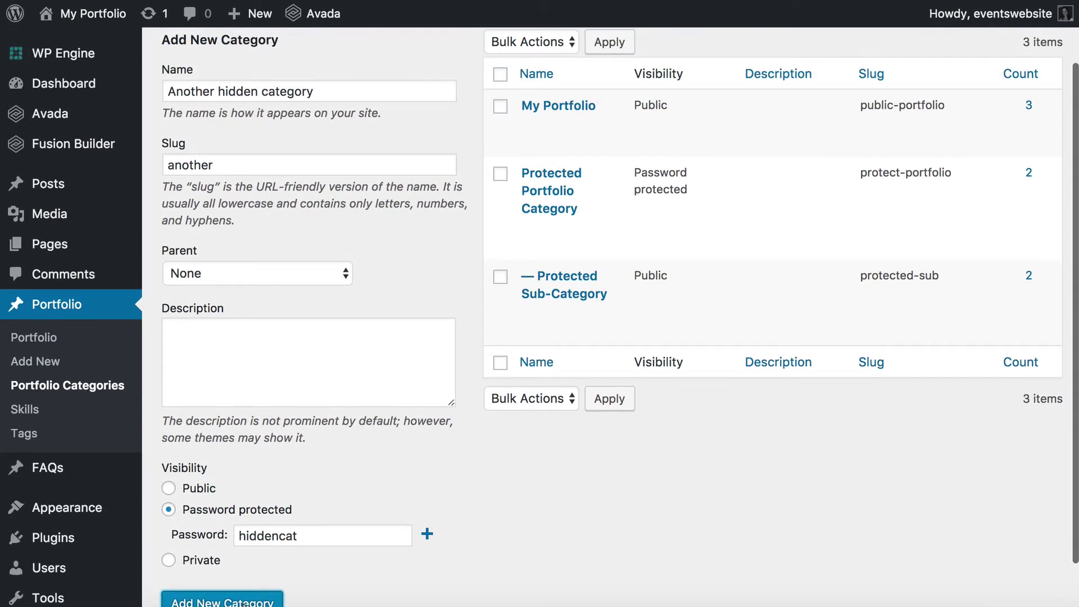
left_click(225, 600)
scroll(658, 251, "up", 2)
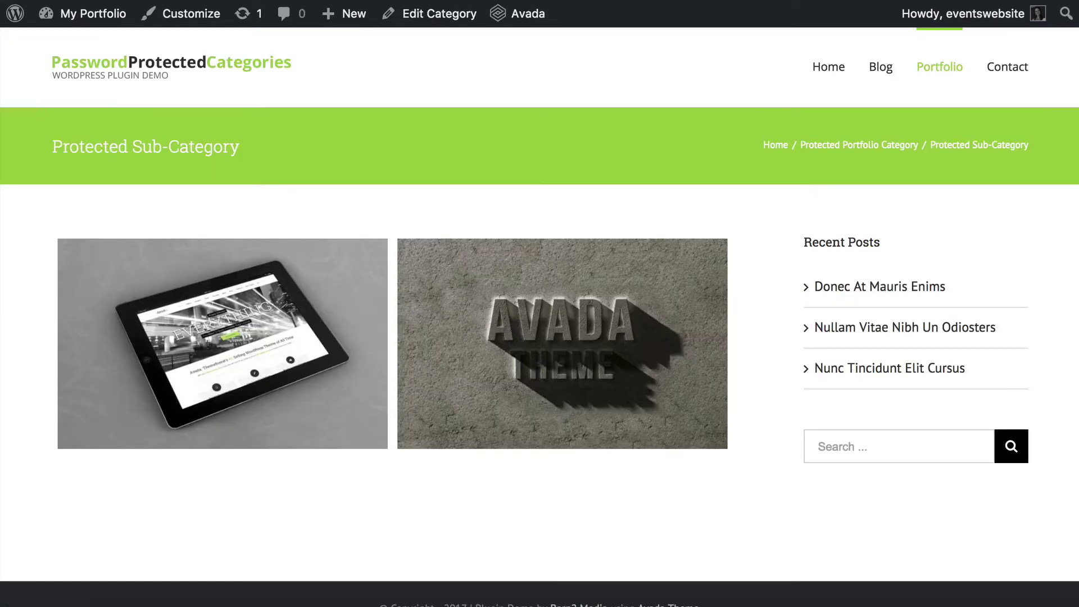
mouse_move(963, 77)
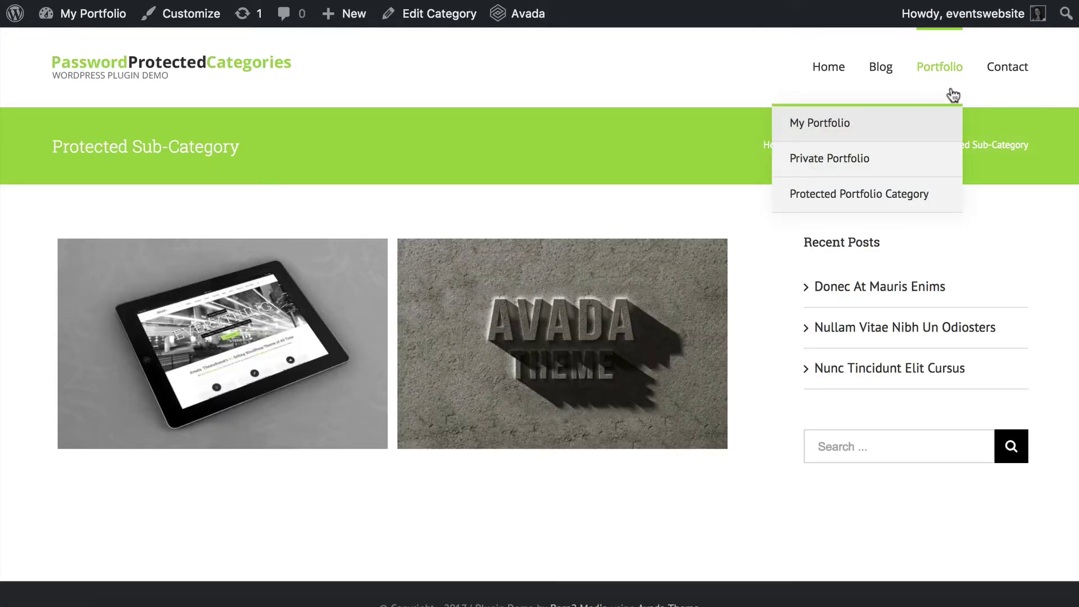
mouse_move(807, 172)
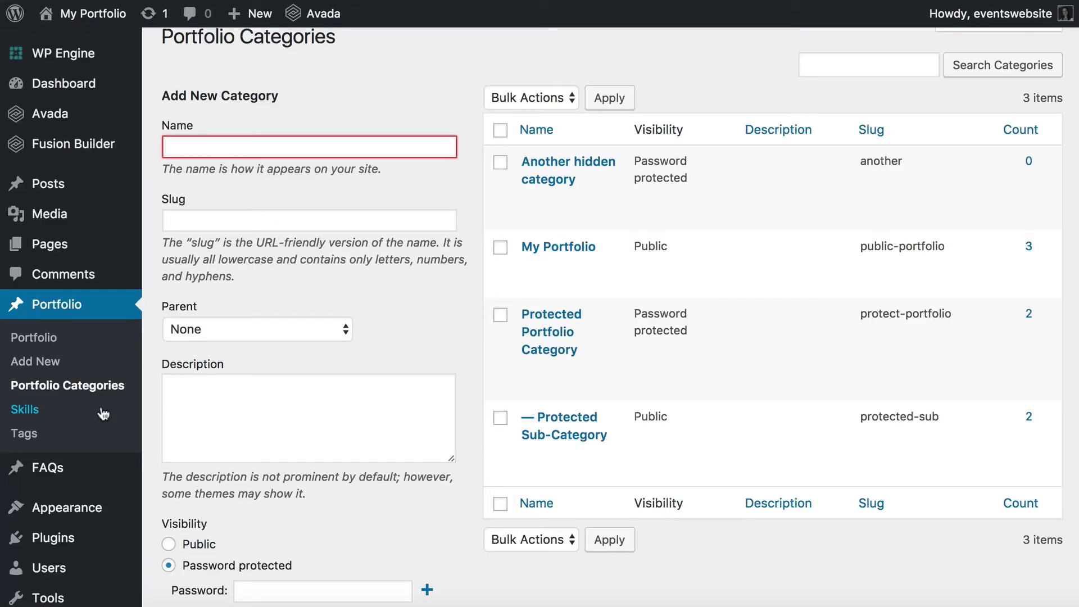
scroll(104, 412, "down", 3)
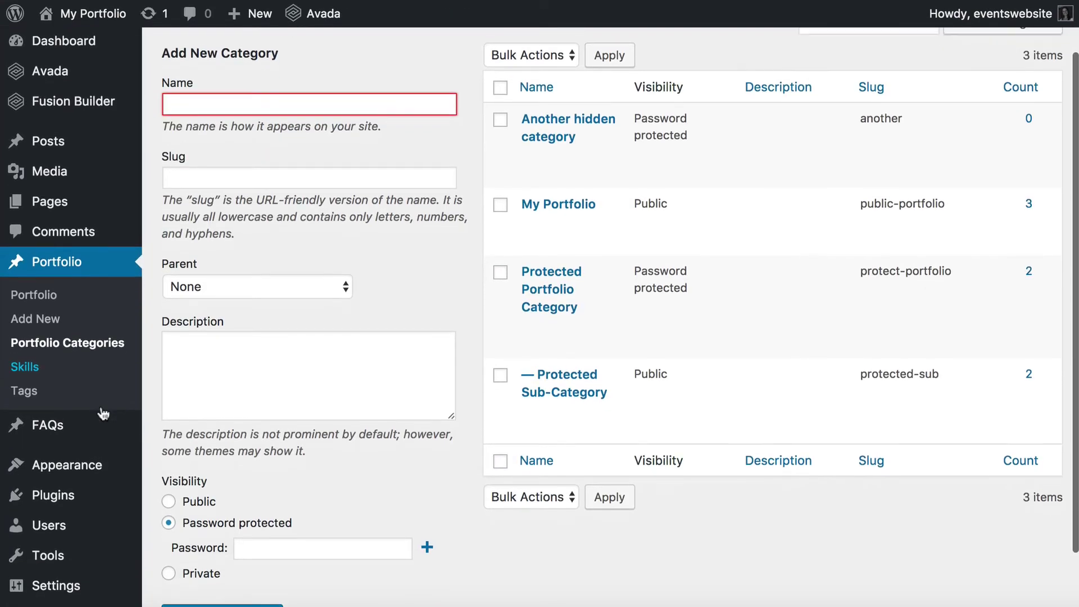
mouse_move(59, 456)
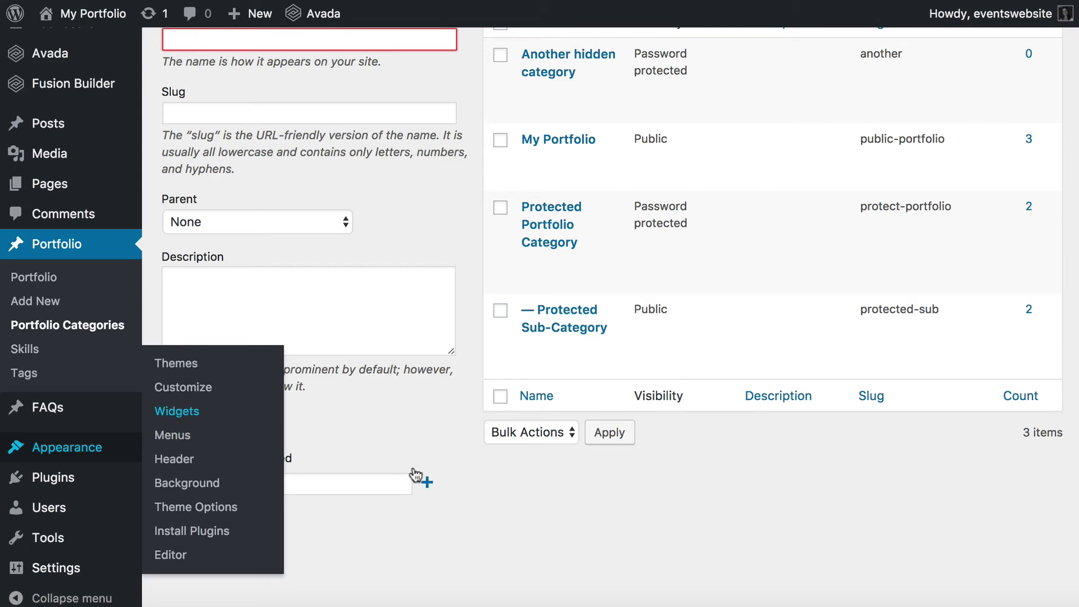
Drop a Text widget into Blog Sidebar with content [category_login] and save it.
scroll(530, 464, "down", 8)
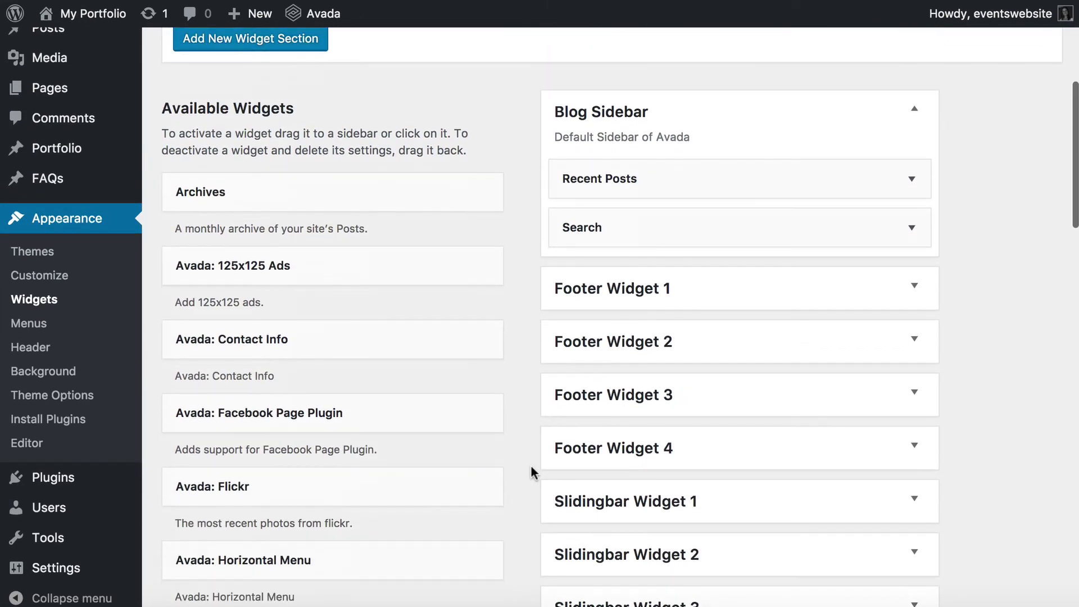
scroll(530, 465, "down", 15)
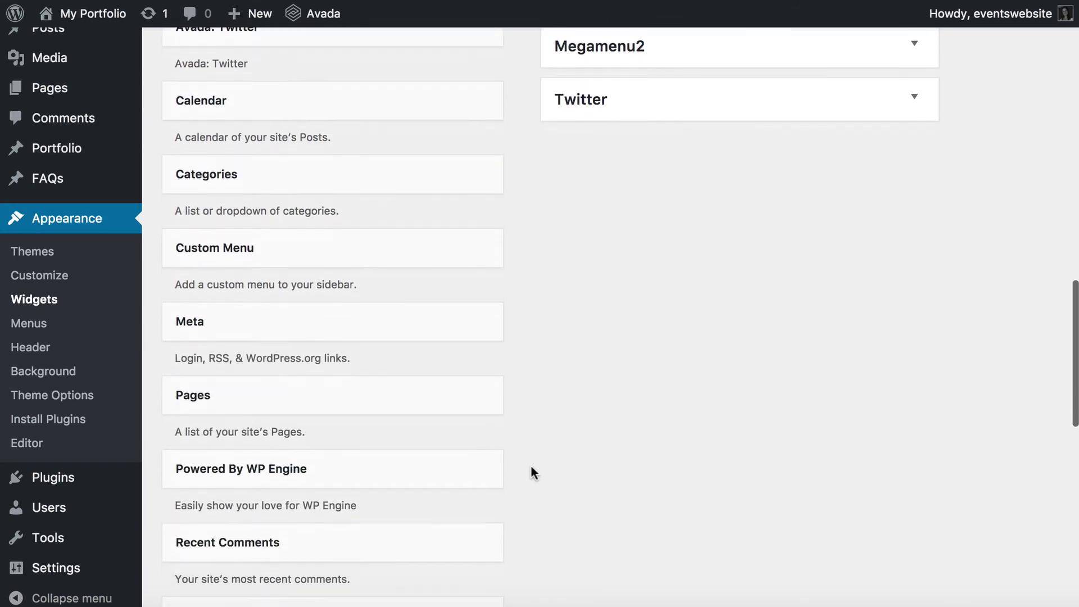
scroll(531, 464, "down", 9)
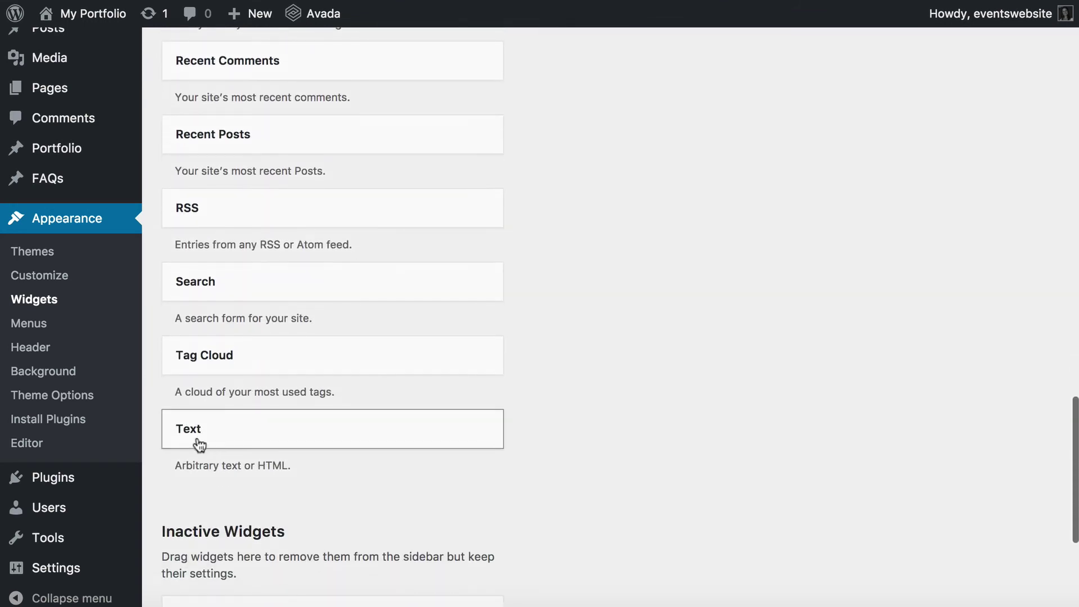
left_click_drag(185, 439, 574, 185)
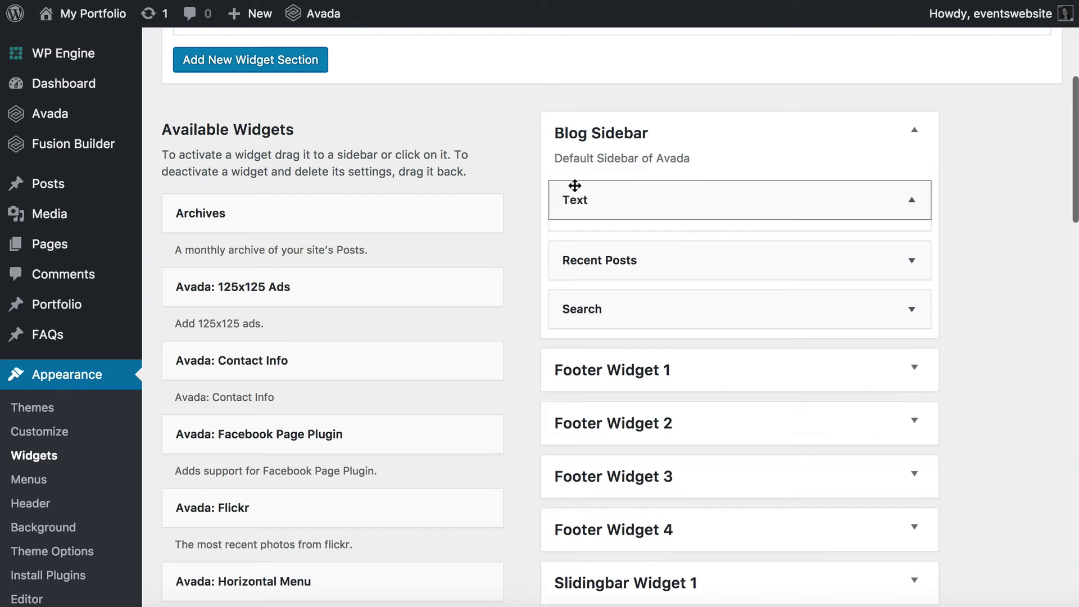
left_click(622, 327)
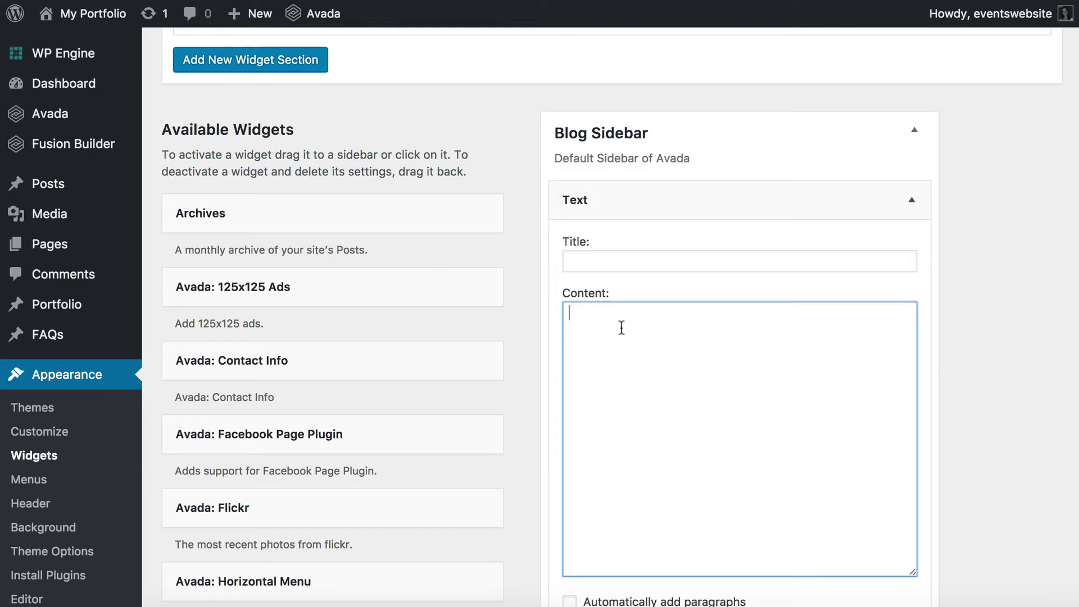
type("[category_log")
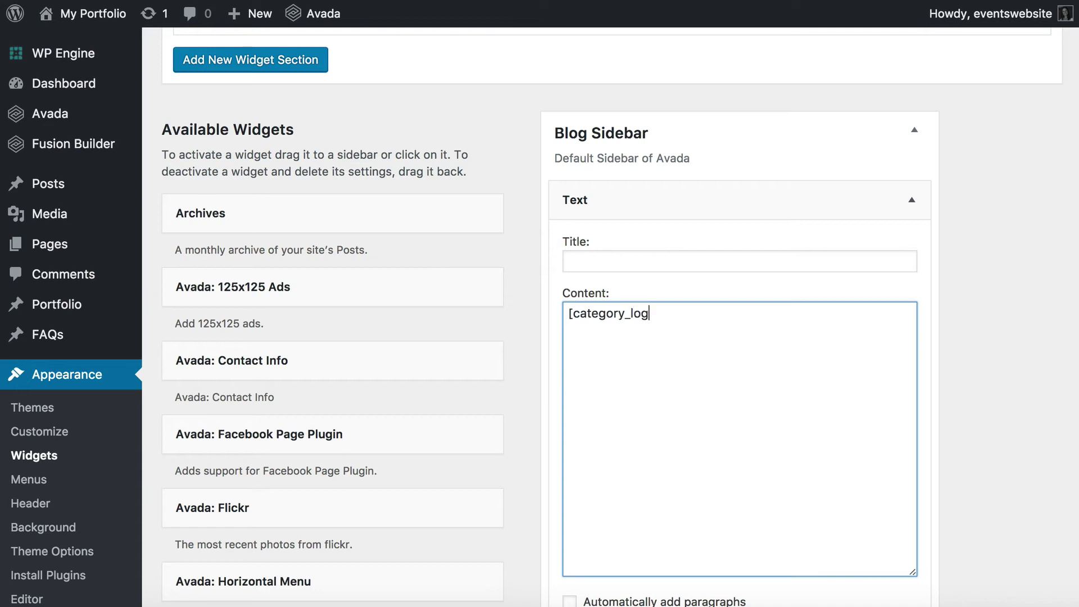
type("in]")
scroll(953, 298, "down", 5)
left_click(886, 509)
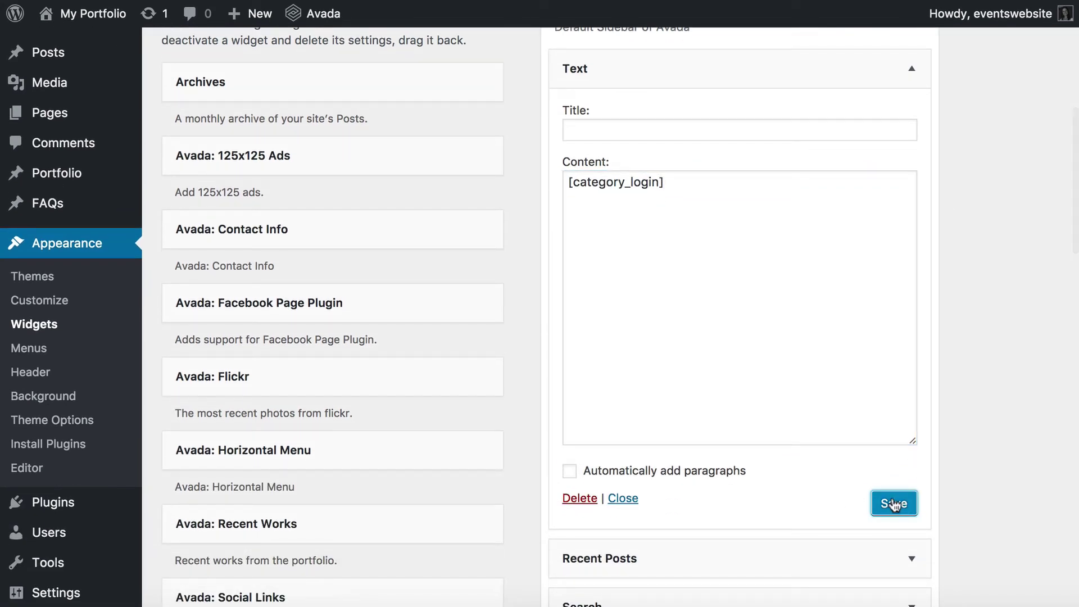
left_click_drag(673, 185, 517, 186)
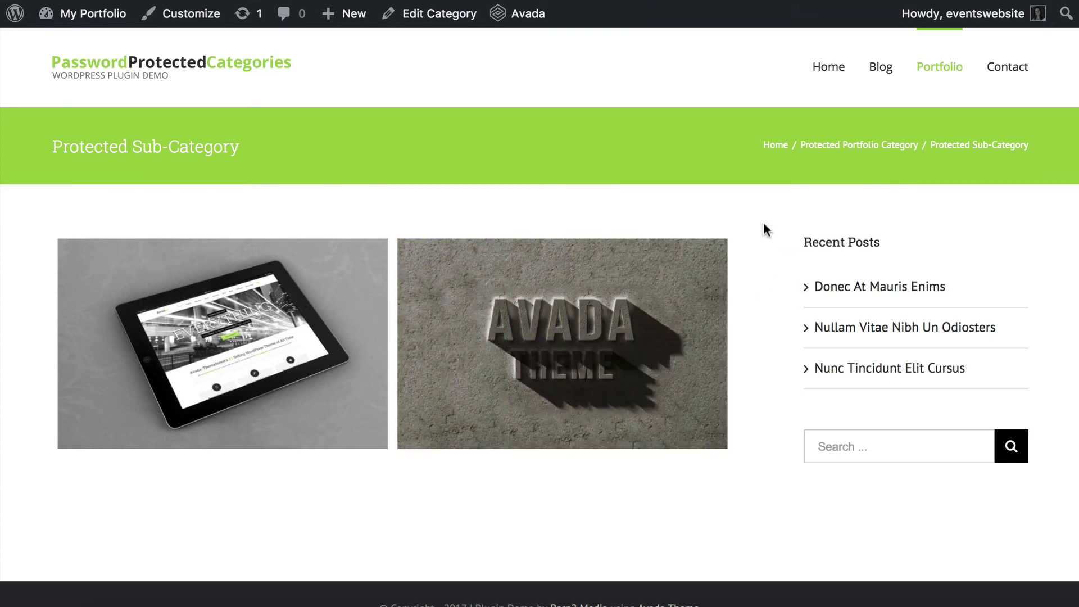
Reload the Protected Sub-Category page and check the sidebar's password login prompt.
key("ctrl+r")
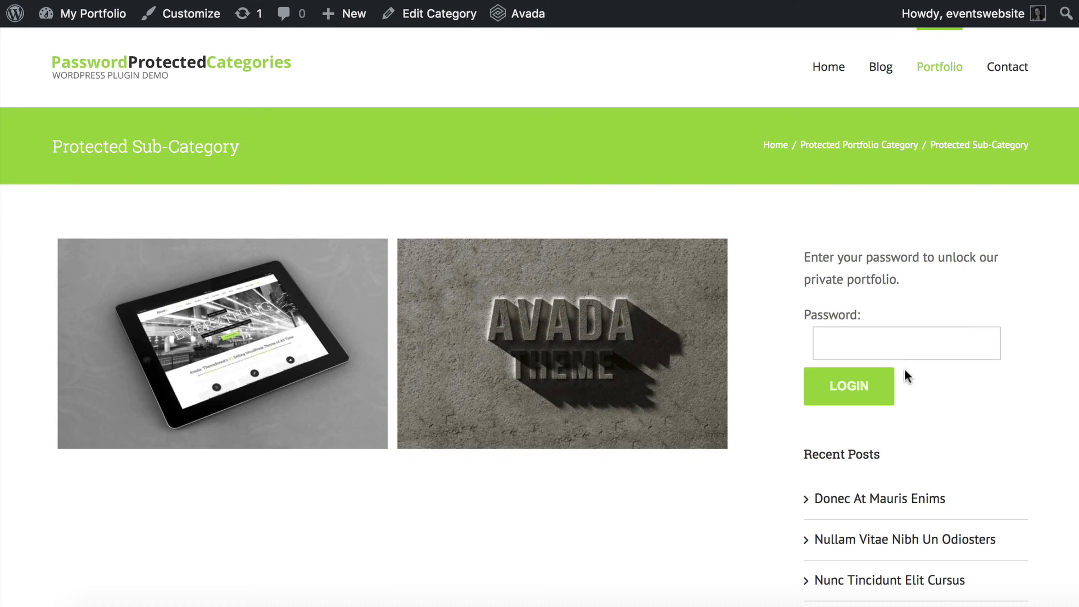
mouse_move(904, 282)
left_mouse_down()
mouse_move(822, 273)
mouse_move(797, 253)
mouse_move(907, 283)
left_mouse_up()
left_click(802, 251)
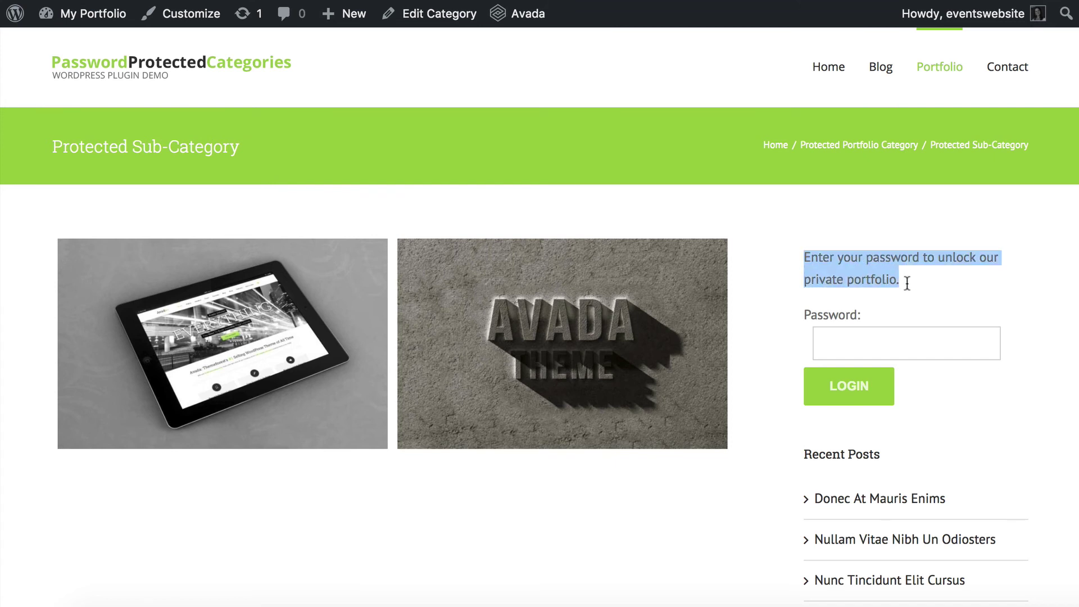
left_click(912, 277)
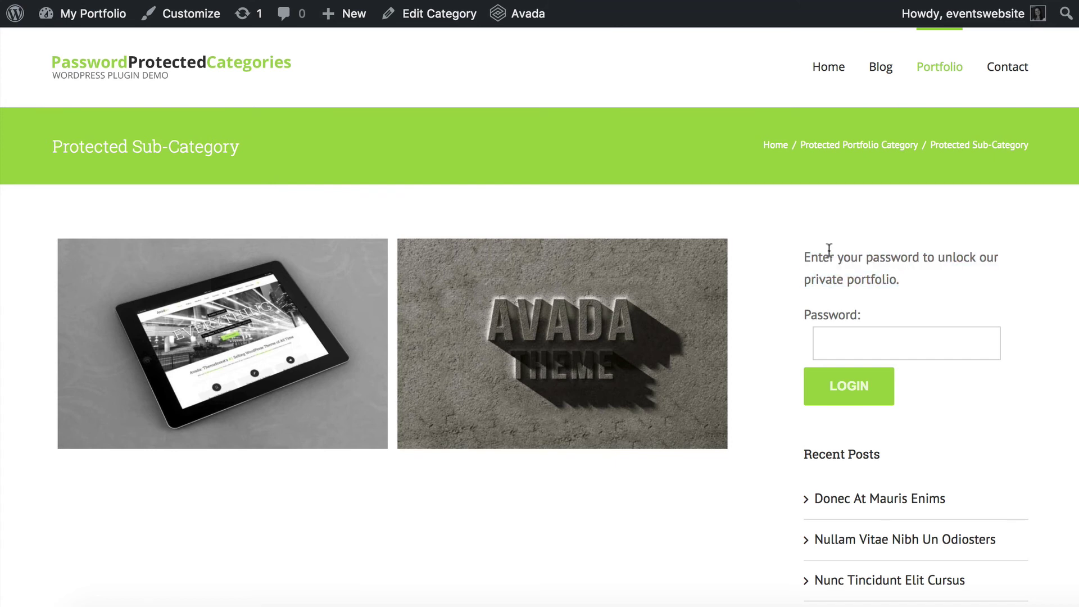
left_click_drag(802, 250, 927, 278)
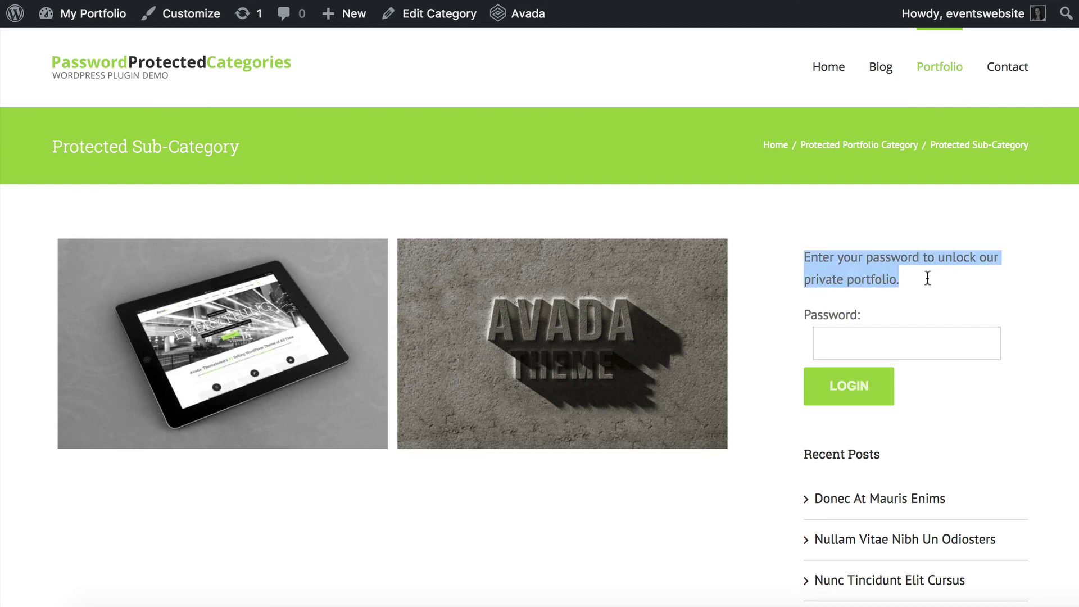
left_click(927, 278)
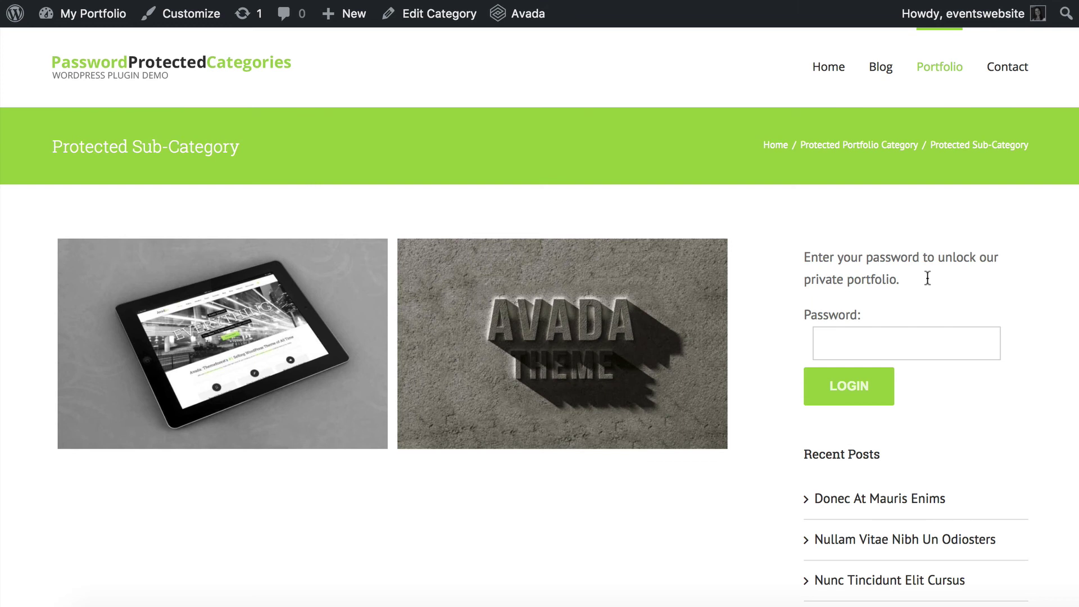
mouse_move(934, 73)
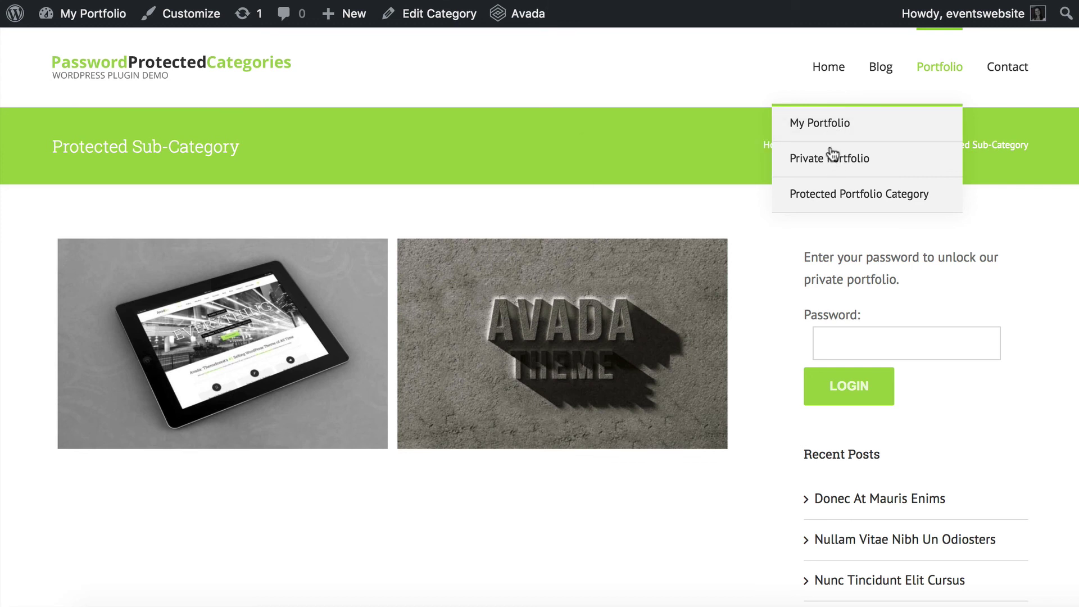
mouse_move(830, 167)
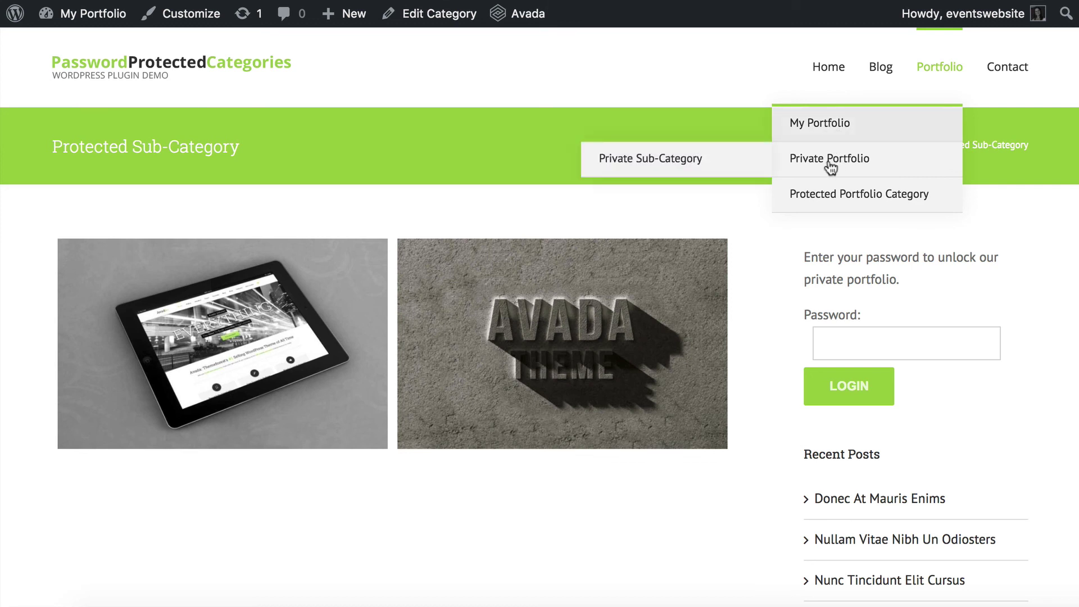